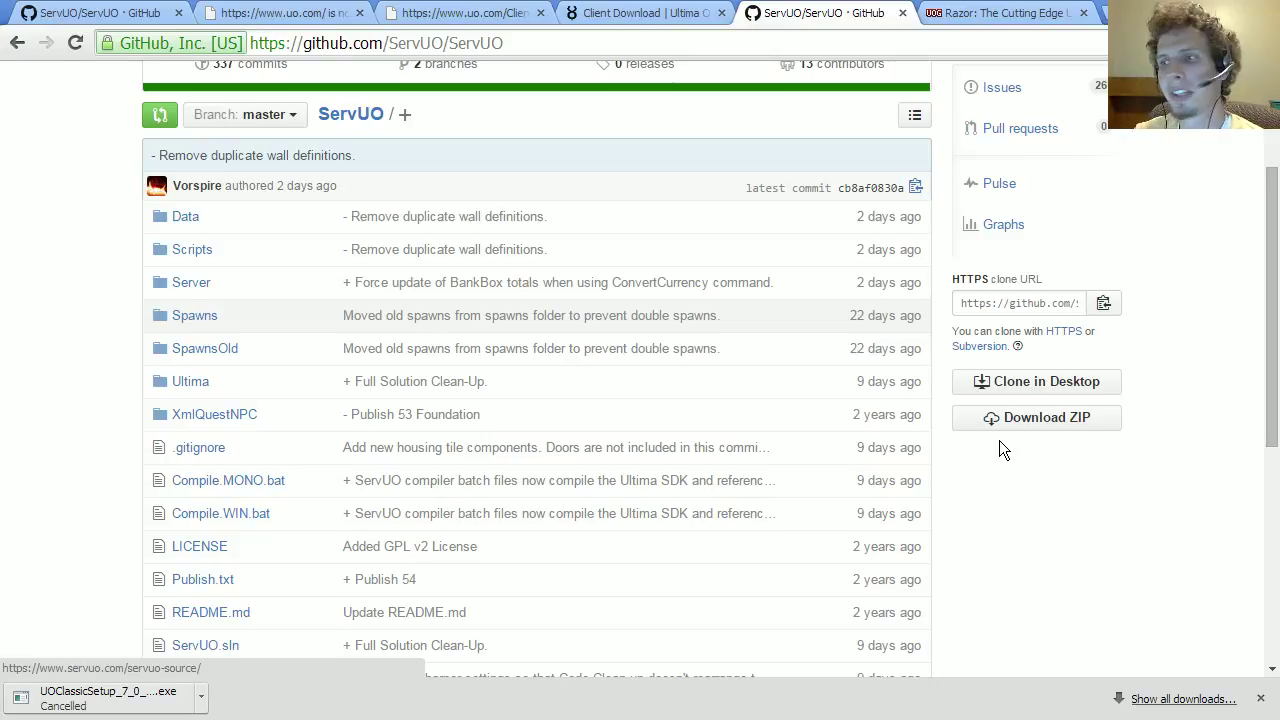
Step: Download the ServUO-master repository from GitHub as a ZIP archive
{"action": "scroll", "coordinate": [1002, 432], "scroll_direction": "up", "scroll_amount": 1}
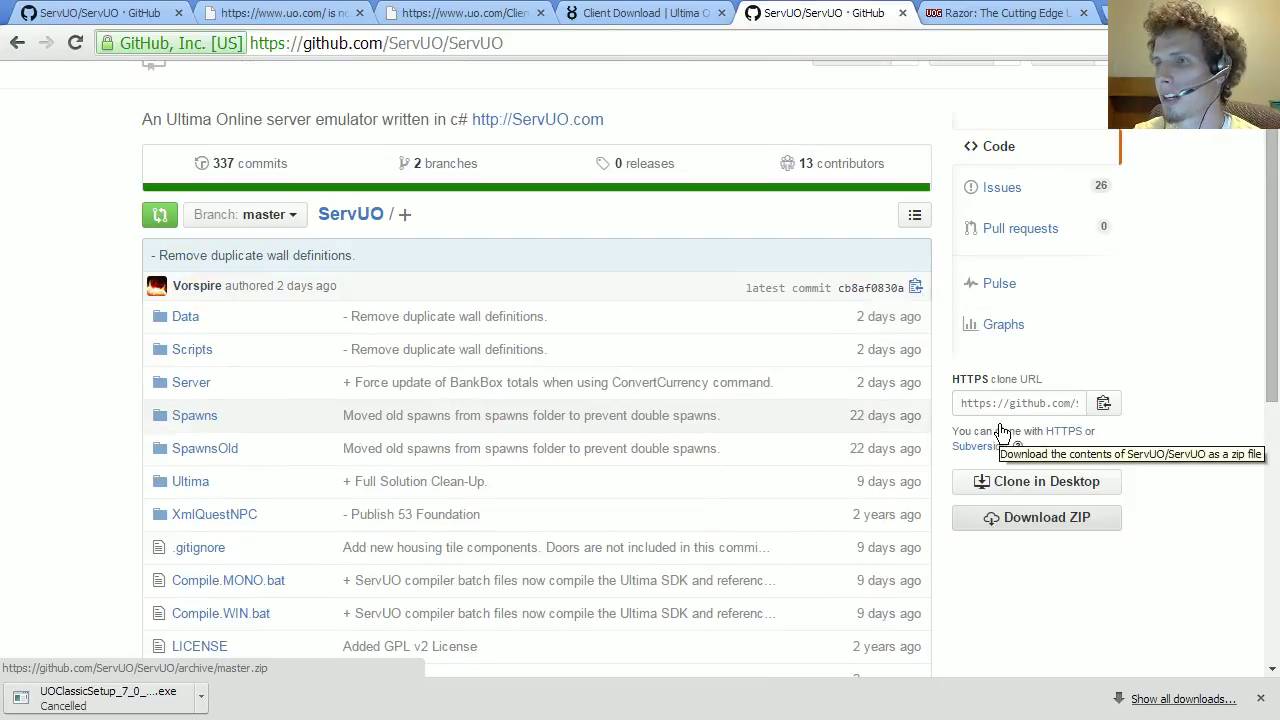
{"action": "left_click", "coordinate": [1027, 434]}
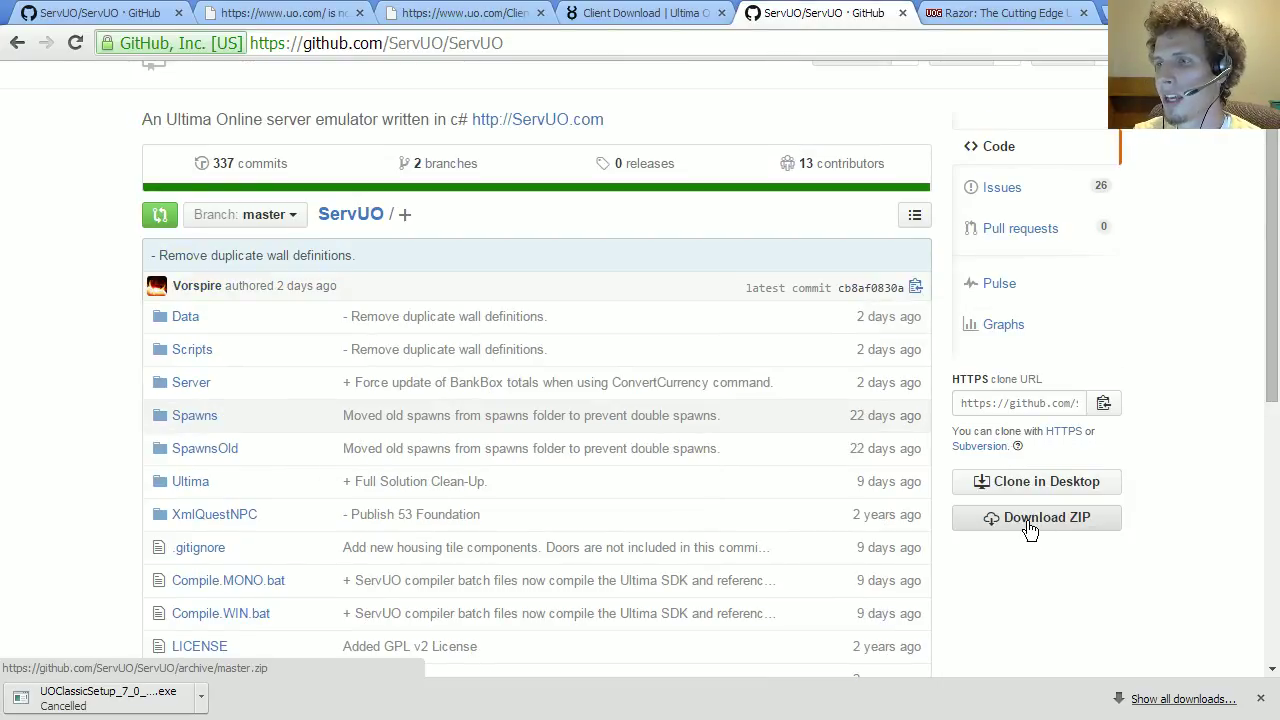
{"action": "left_click", "coordinate": [1028, 527]}
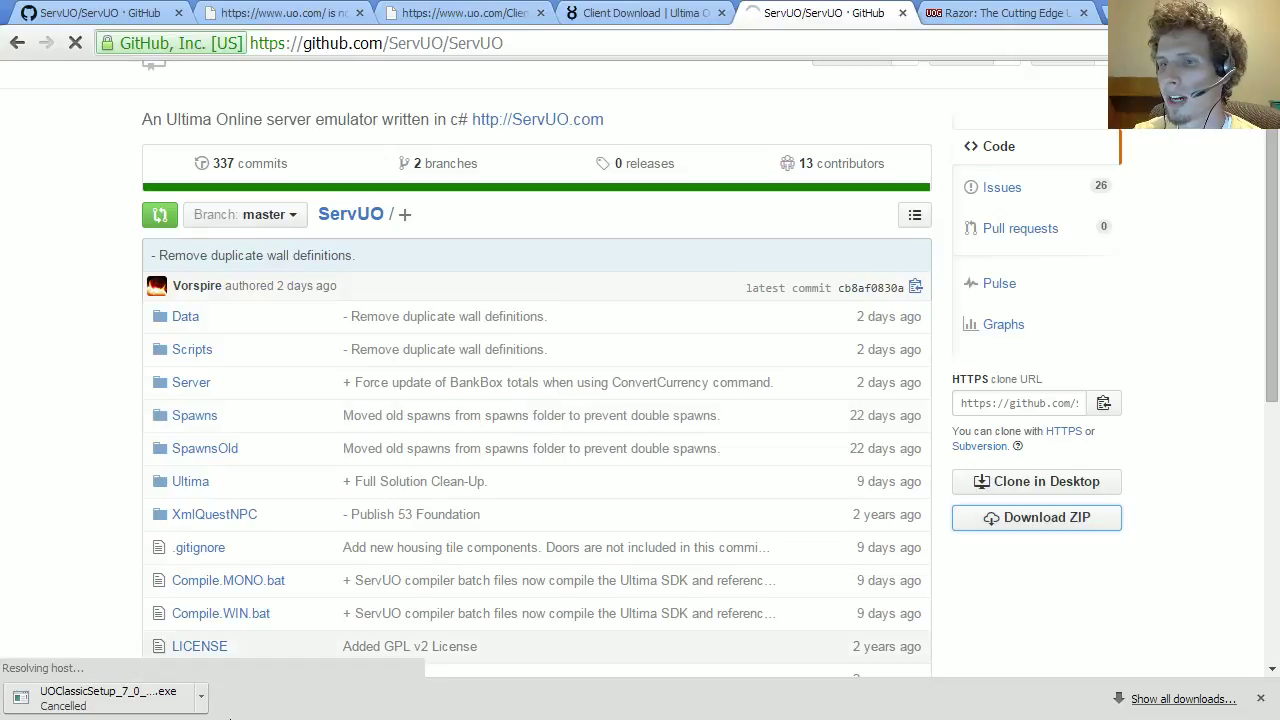
Step: Cancel the duplicate ServUO-master zip download and switch to Notepad++
{"action": "left_click", "coordinate": [197, 700]}
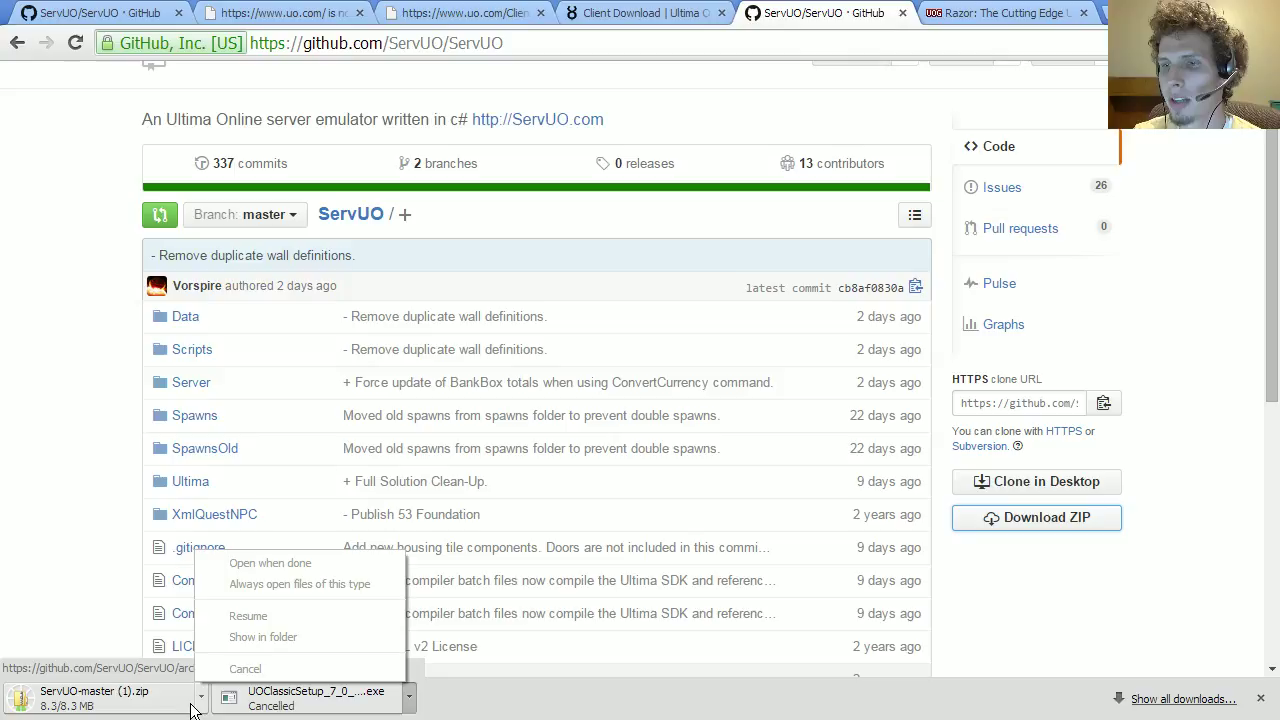
{"action": "left_click", "coordinate": [201, 708]}
{"action": "left_click", "coordinate": [245, 668]}
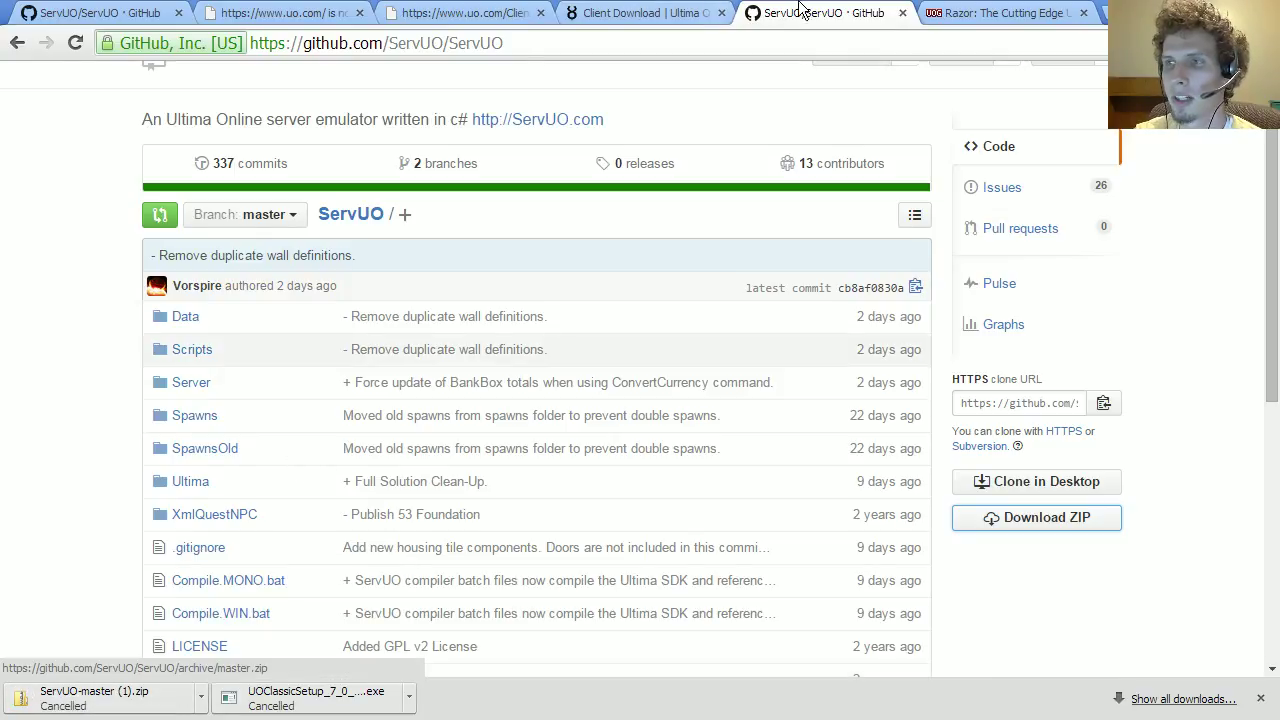
{"action": "left_click", "coordinate": [1199, 8]}
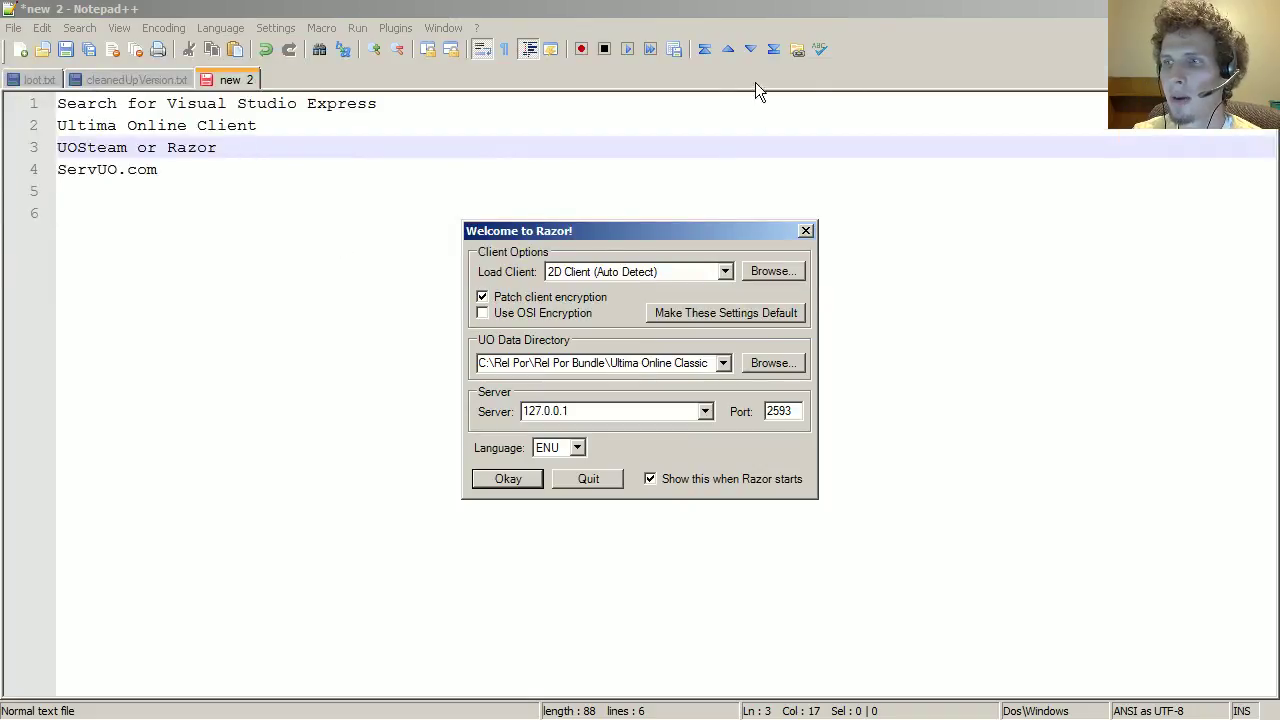
Step: Close the Razor welcome dialog and open the ServUO-master folder inside ServUO-master.zip
{"action": "left_click", "coordinate": [576, 477]}
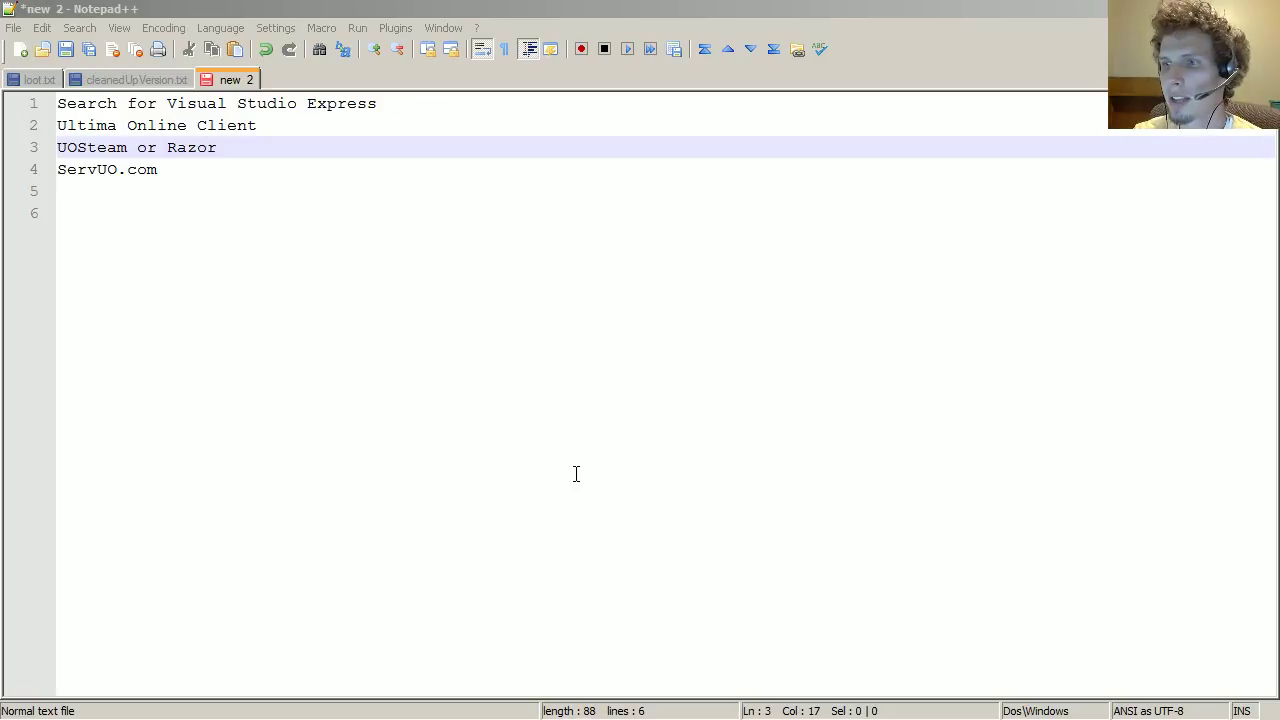
{"action": "left_click", "coordinate": [503, 8]}
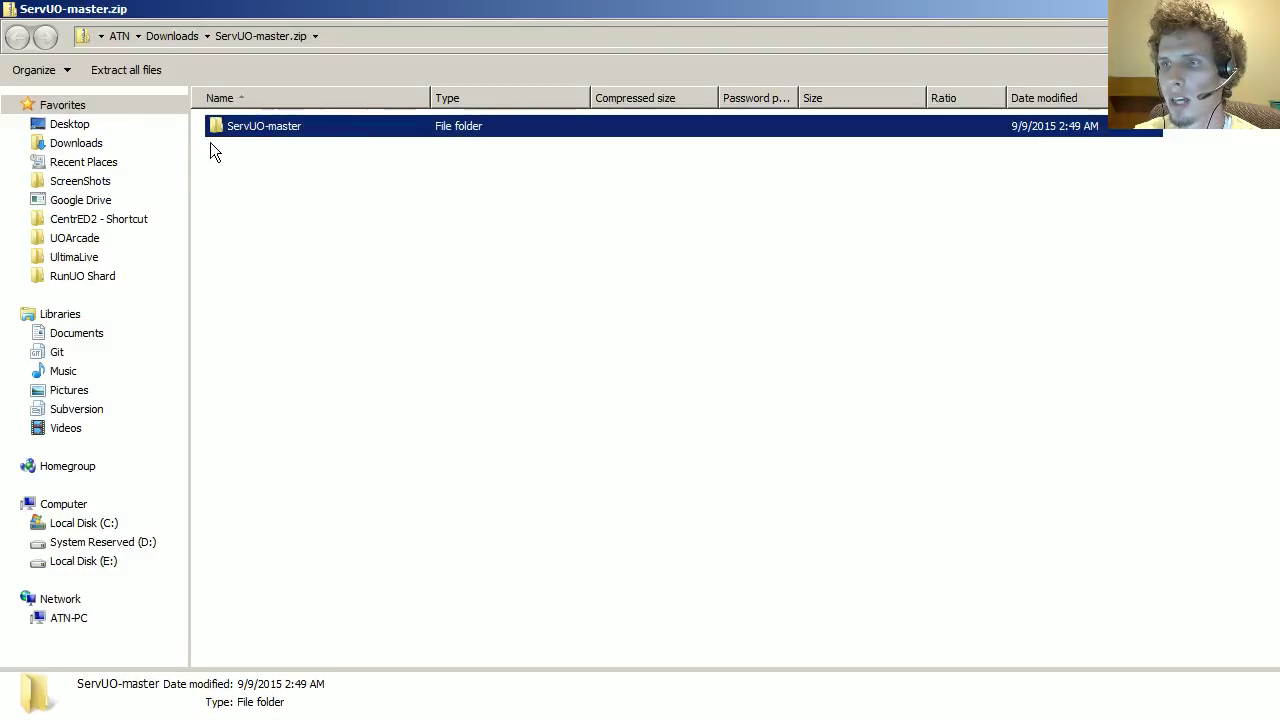
{"action": "double_click", "coordinate": [236, 124]}
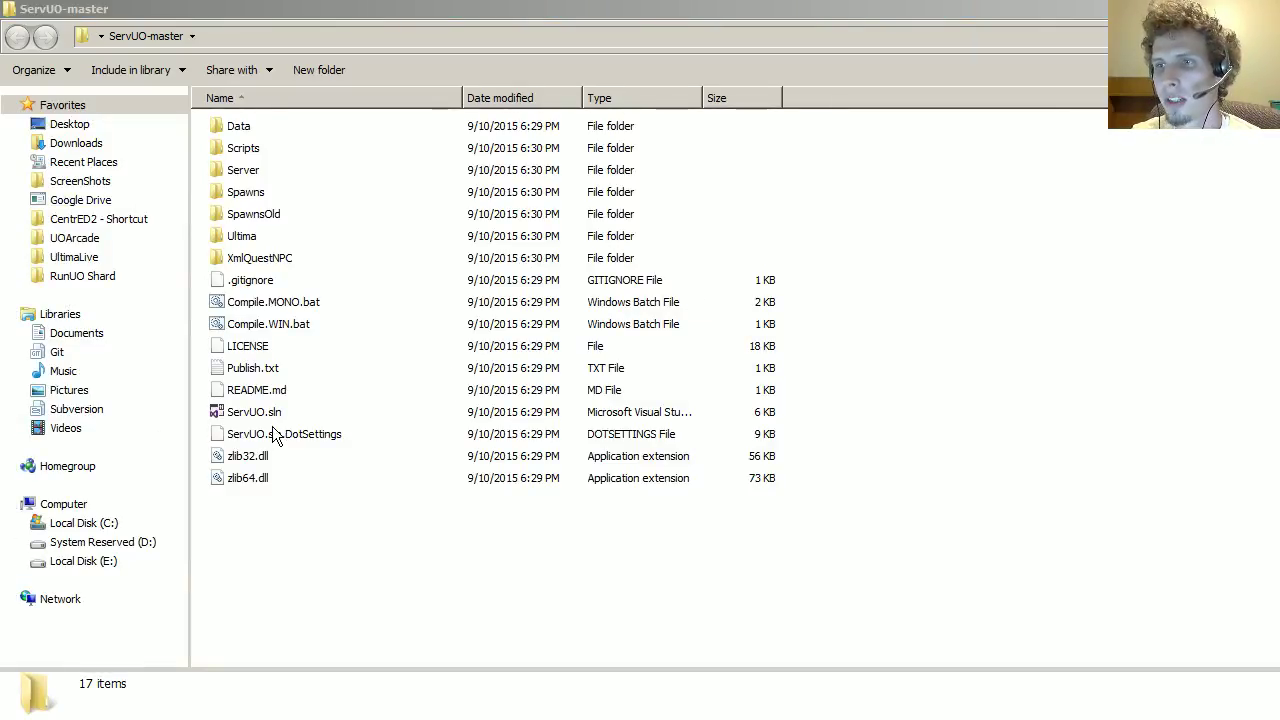
Step: Widen Explorer's Type column so the full file types of ServUO-master are readable
{"action": "left_click", "coordinate": [272, 414]}
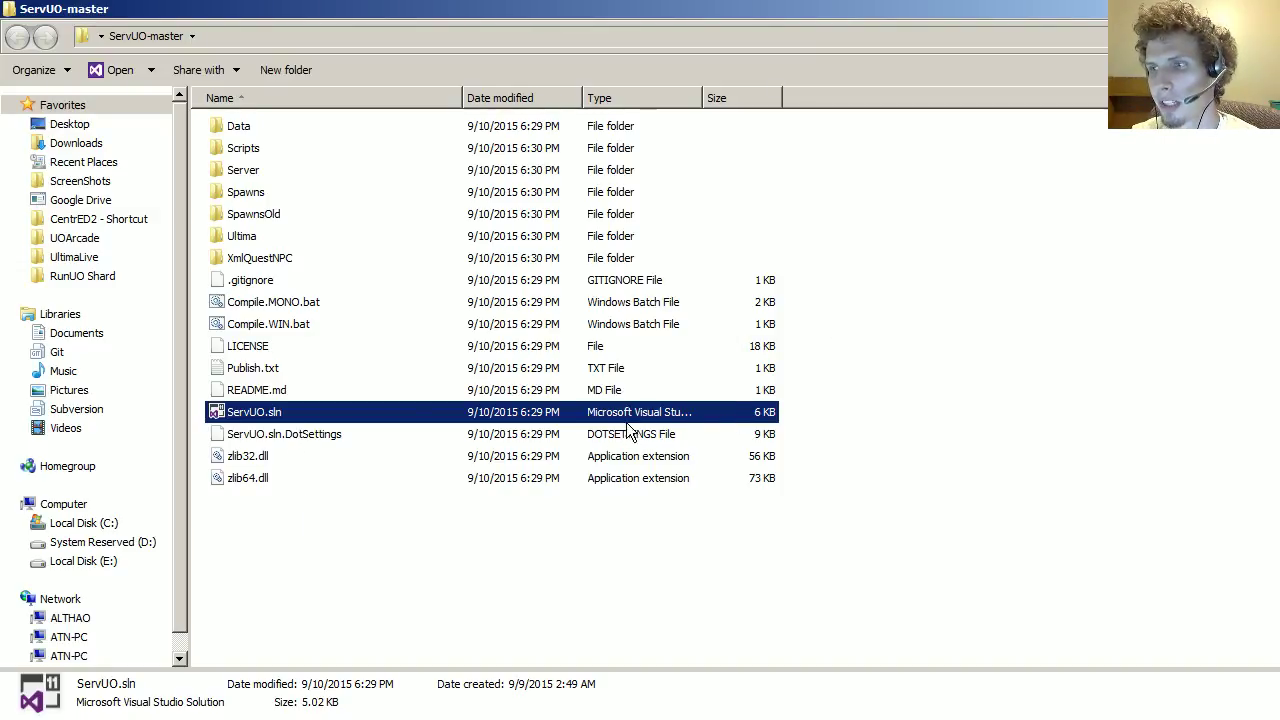
{"action": "double_click", "coordinate": [702, 98]}
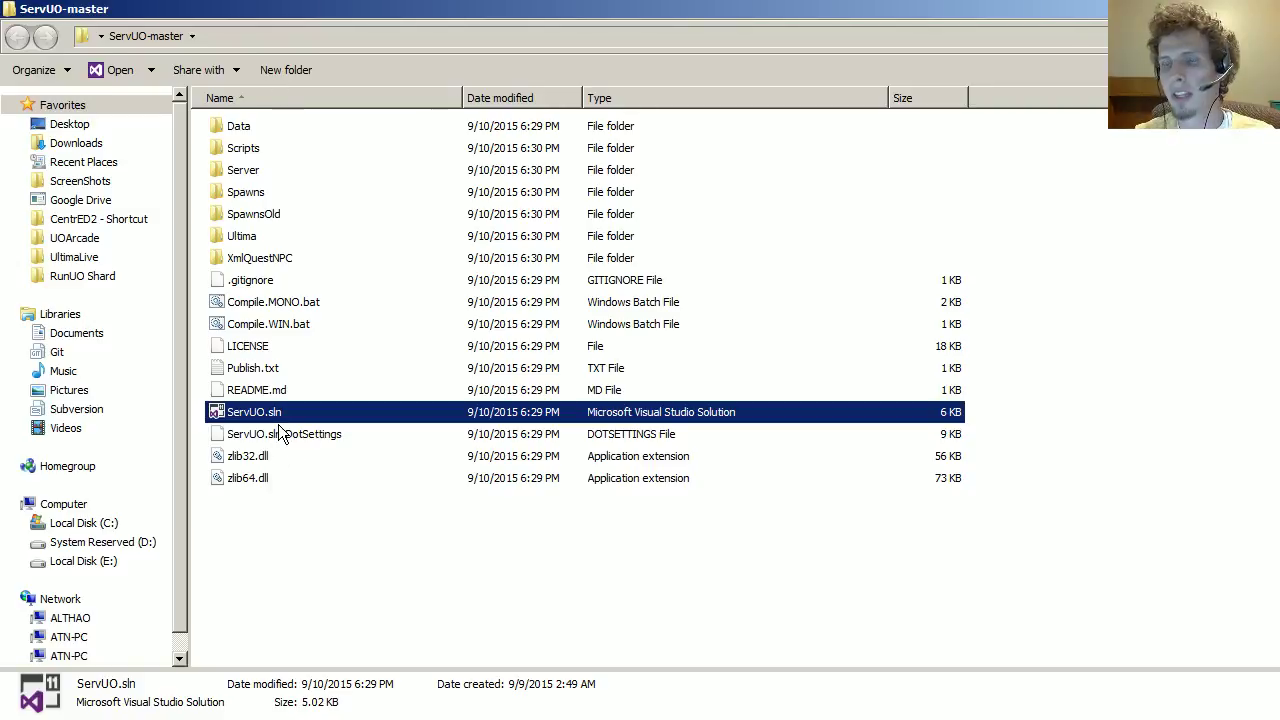
{"action": "key", "text": "alt"}
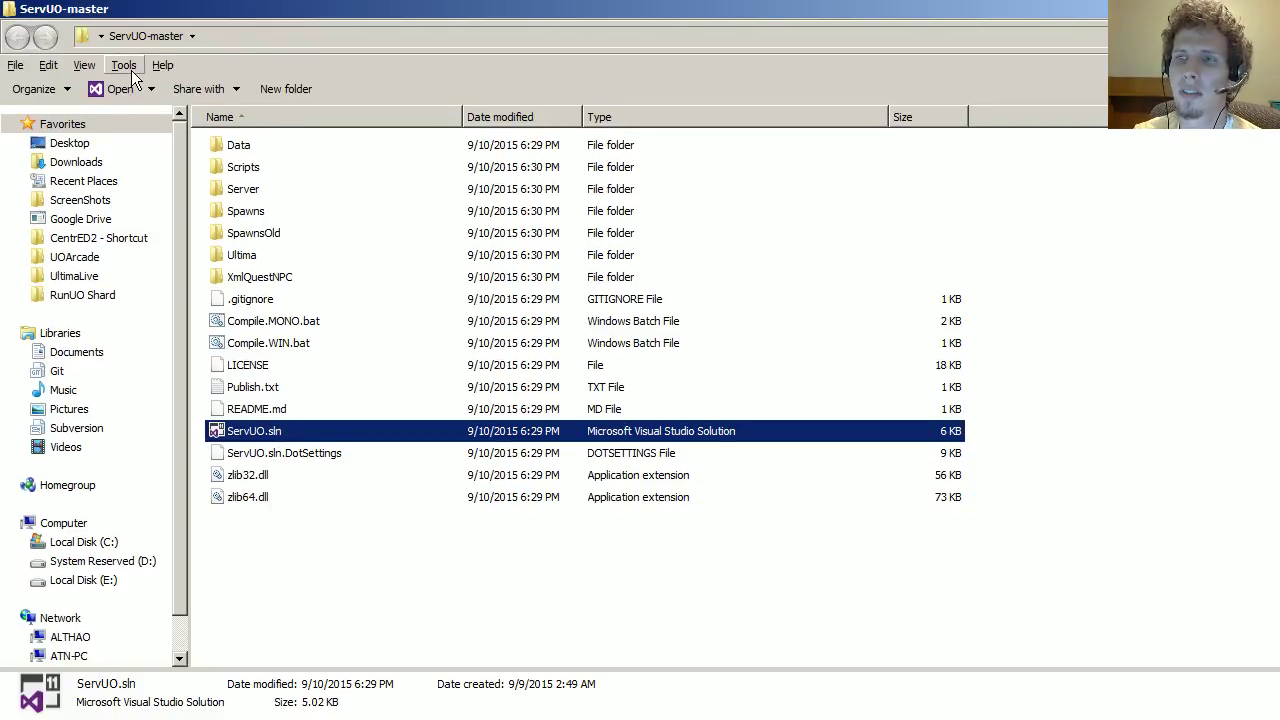
{"action": "left_click", "coordinate": [277, 431]}
Step: Rename ServUO.sln to ServUO, dropping the .sln extension and confirming the warning
{"action": "left_click", "coordinate": [277, 415]}
{"action": "key", "text": "End"}
{"action": "key", "text": "BackSpace"}
{"action": "key", "text": "BackSpace"}
{"action": "key", "text": "BackSpace"}
{"action": "key", "text": "BackSpace"}
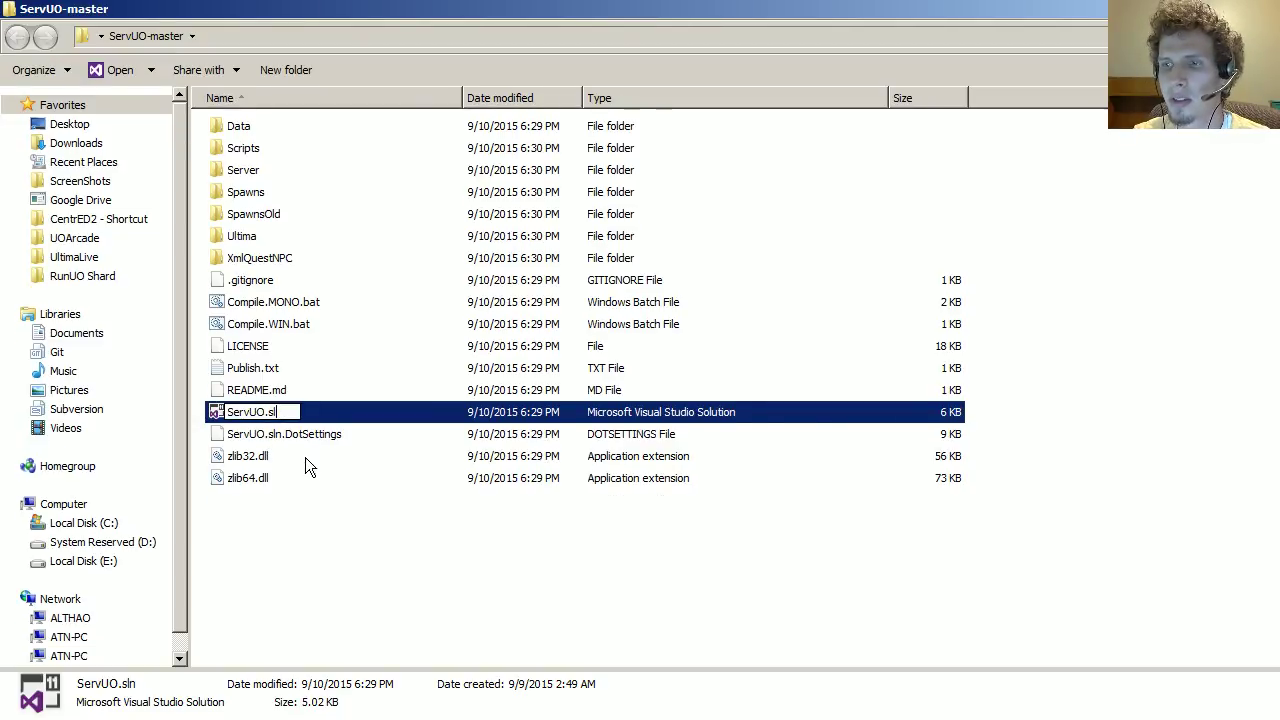
{"action": "key", "text": "Return"}
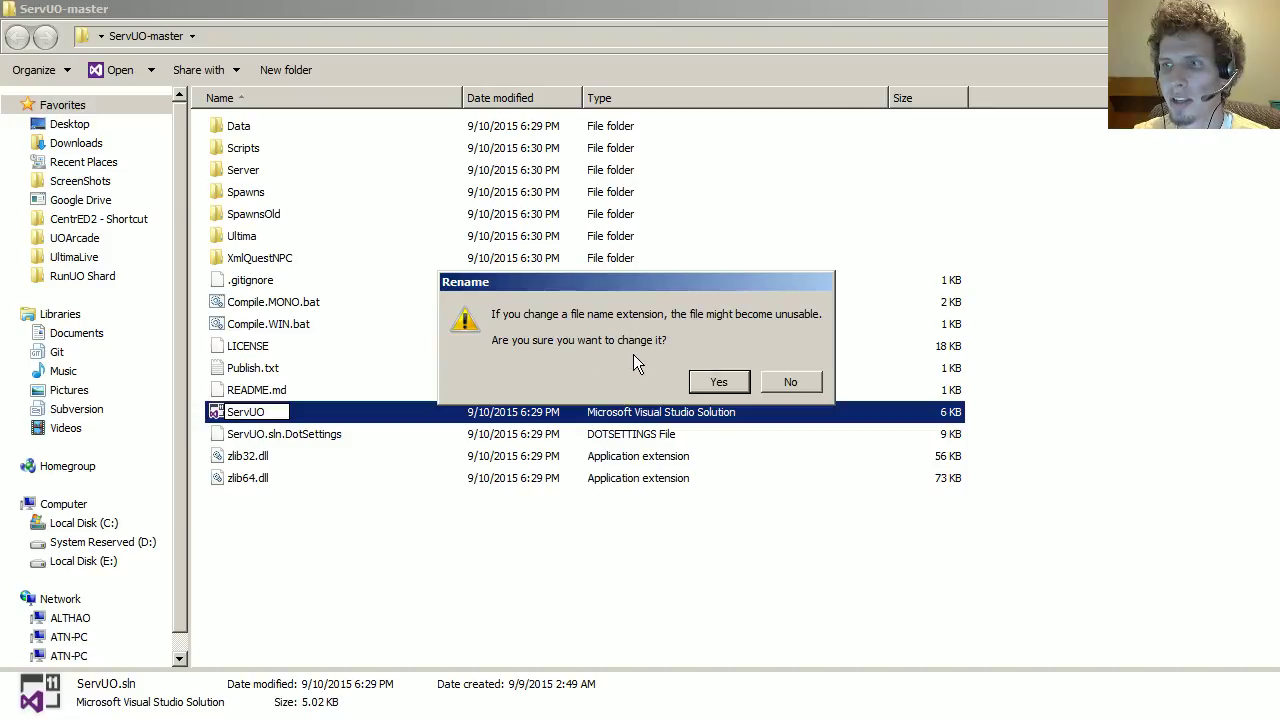
{"action": "left_click", "coordinate": [720, 385]}
{"action": "left_click", "coordinate": [255, 418]}
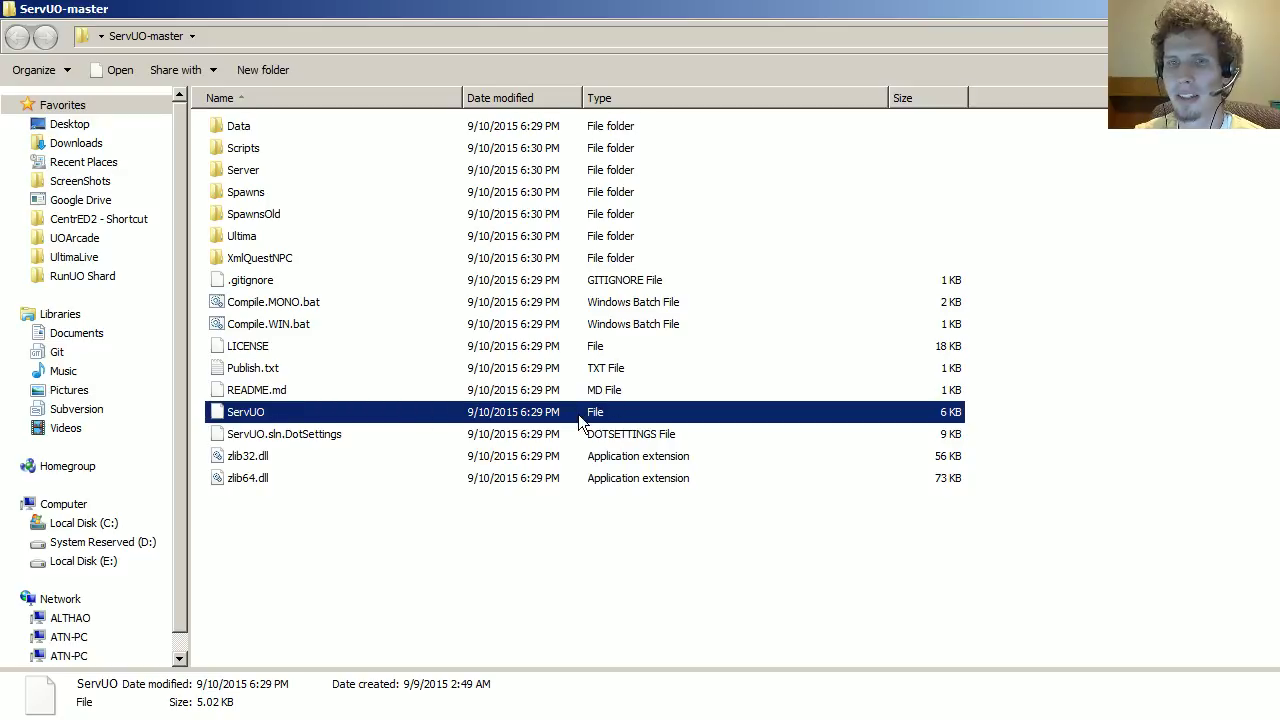
{"action": "right_click", "coordinate": [252, 428]}
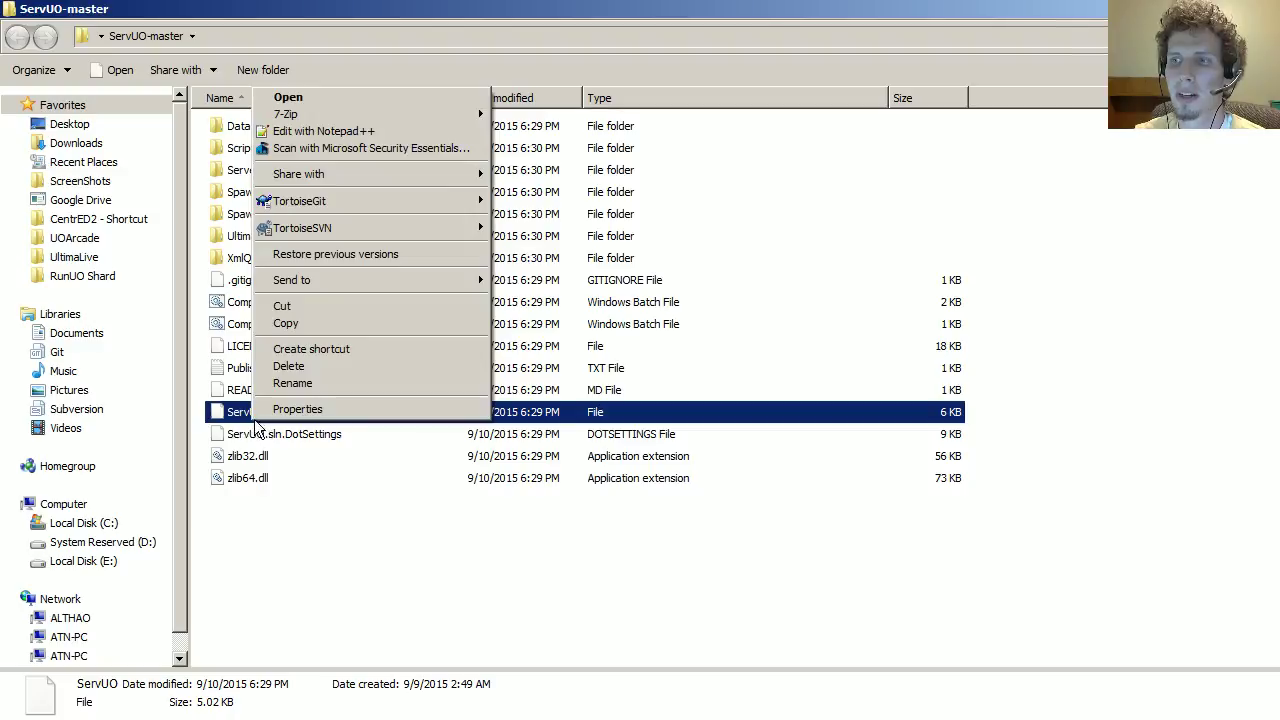
{"action": "left_click", "coordinate": [322, 96]}
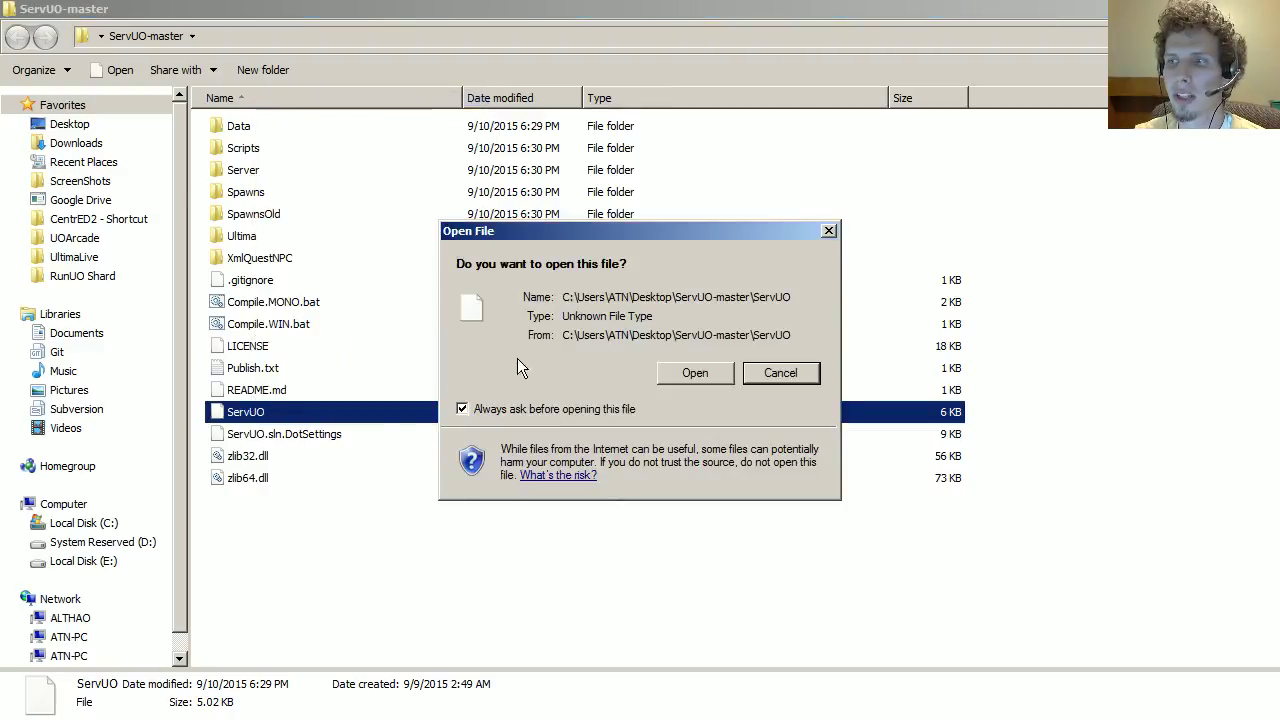
{"action": "left_click", "coordinate": [684, 373]}
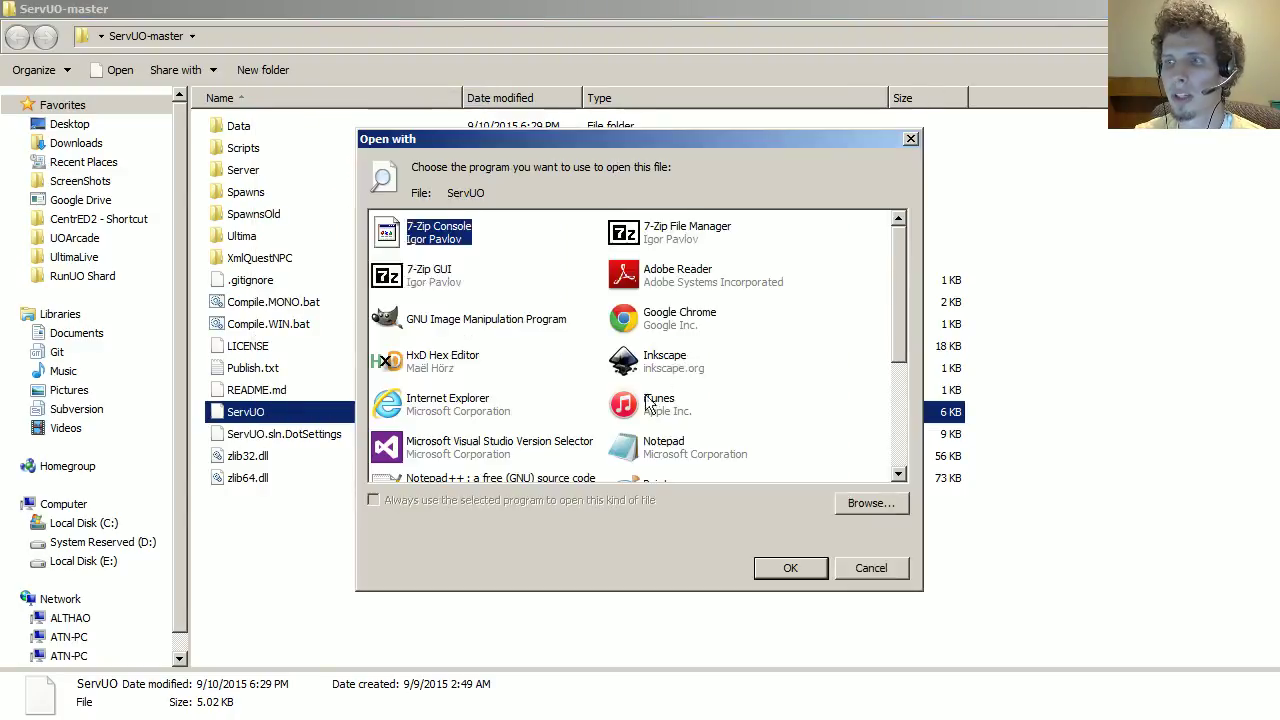
{"action": "scroll", "coordinate": [898, 295], "scroll_direction": "down", "scroll_amount": 5}
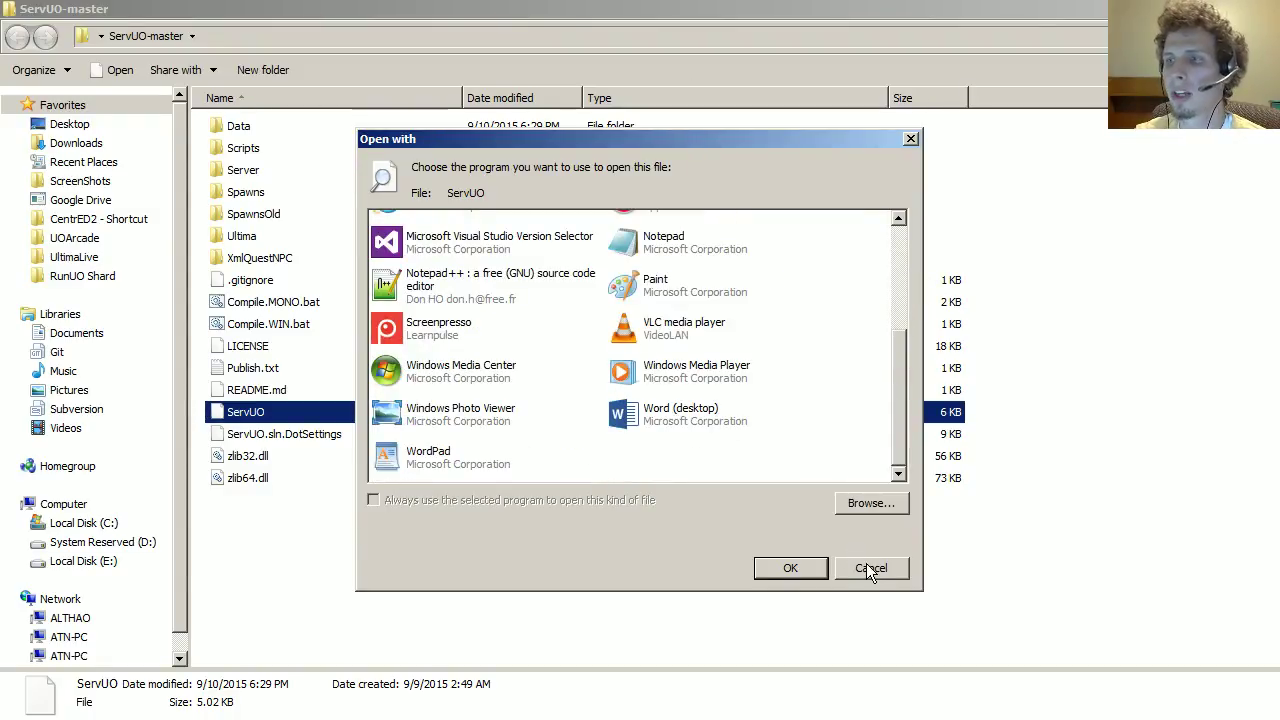
{"action": "left_click", "coordinate": [466, 243]}
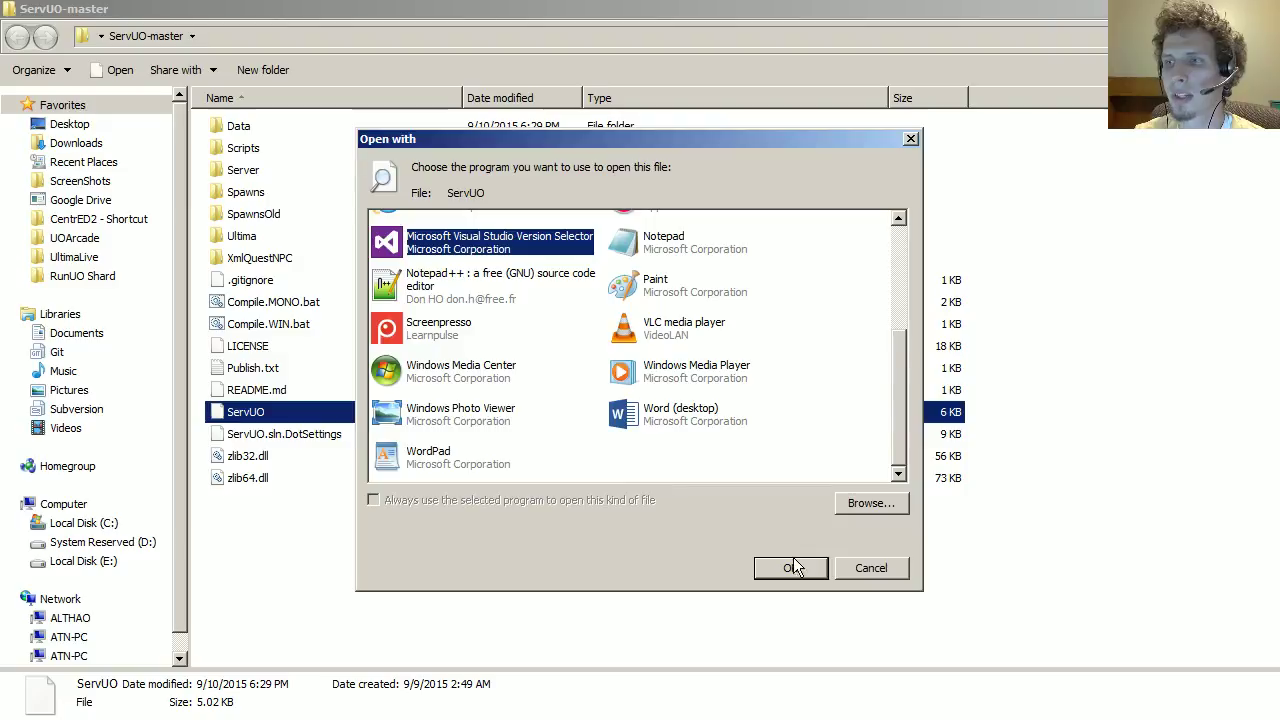
{"action": "left_click", "coordinate": [793, 567]}
{"action": "left_click", "coordinate": [694, 371]}
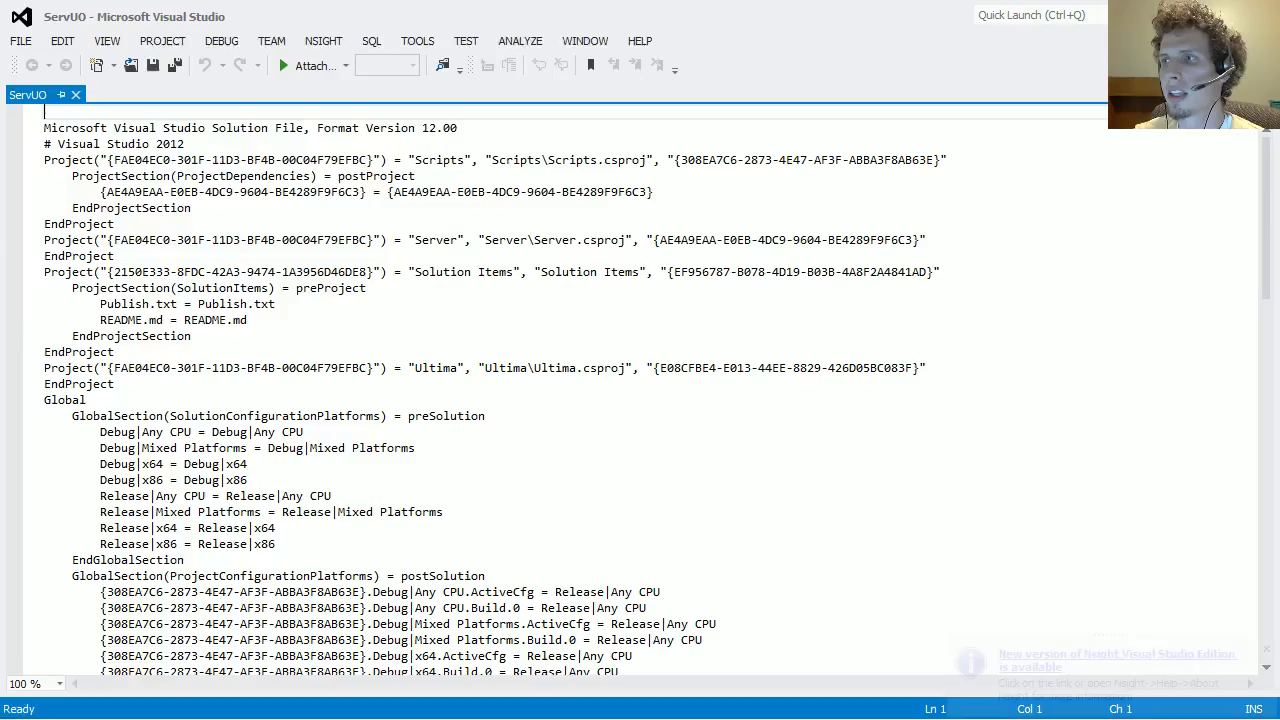
{"action": "key", "text": "alt+F4"}
{"action": "right_click", "coordinate": [262, 413]}
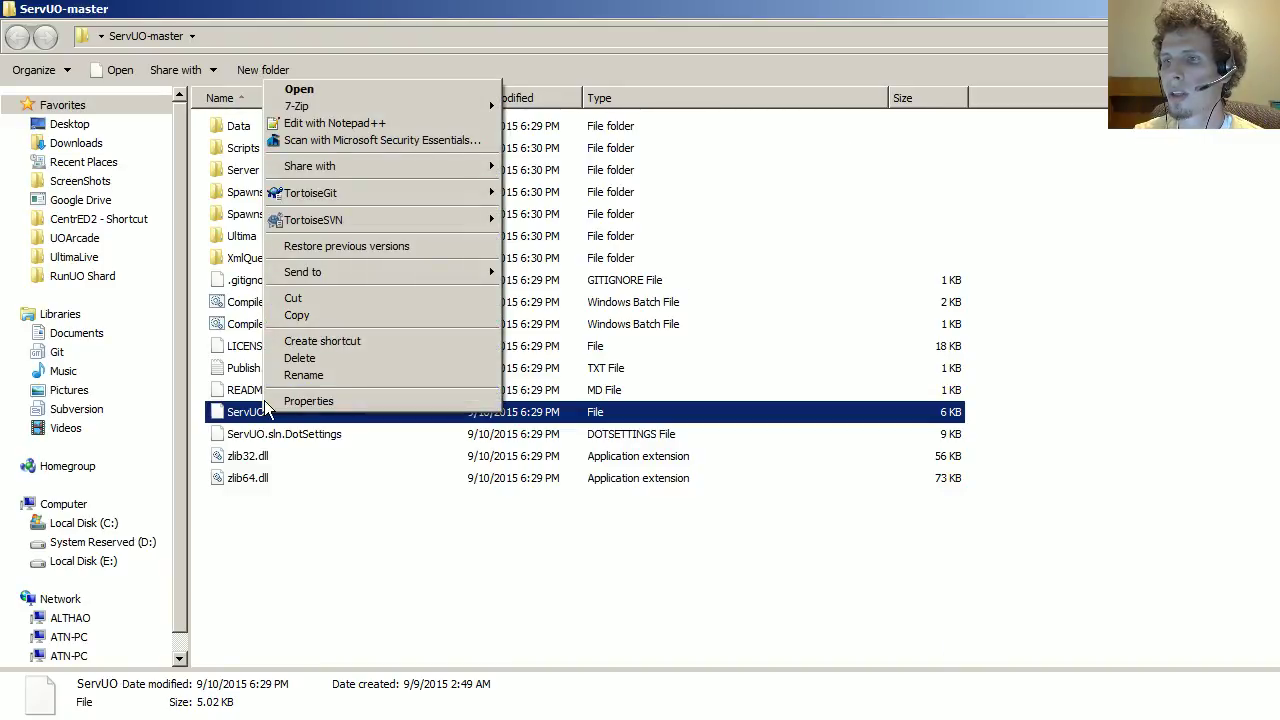
Step: Rename the ServUO file back to ServUO.sln
{"action": "left_click", "coordinate": [245, 412]}
{"action": "left_click", "coordinate": [276, 412]}
{"action": "type", "text": ".sln"}
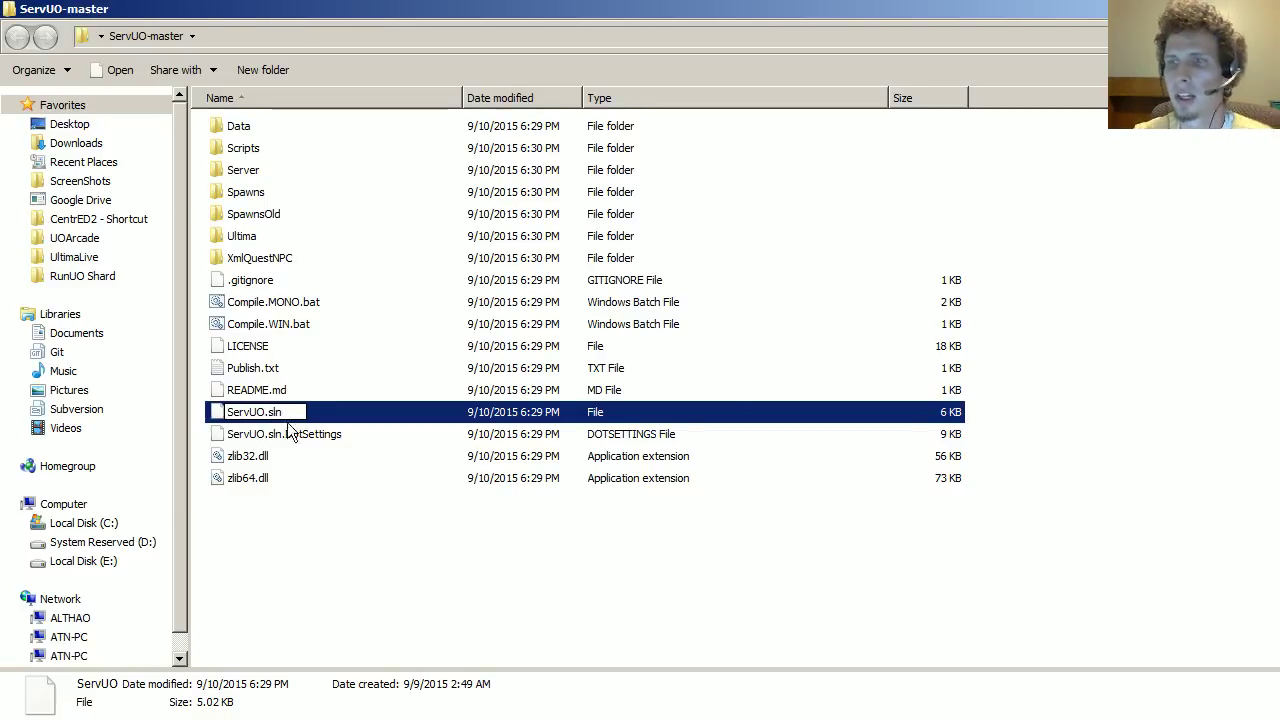
{"action": "left_click", "coordinate": [276, 452]}
{"action": "left_click", "coordinate": [265, 412]}
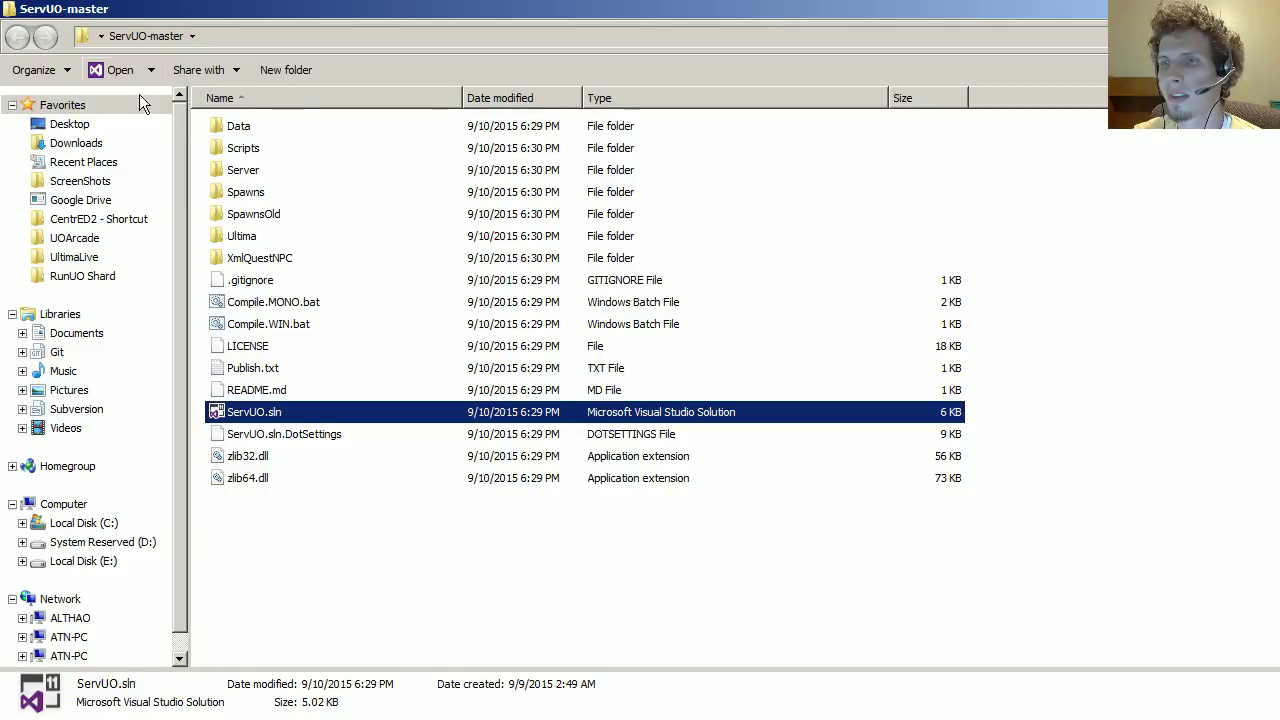
Step: Open Explorer's Folder Options and review the View tab settings
{"action": "key", "text": "alt"}
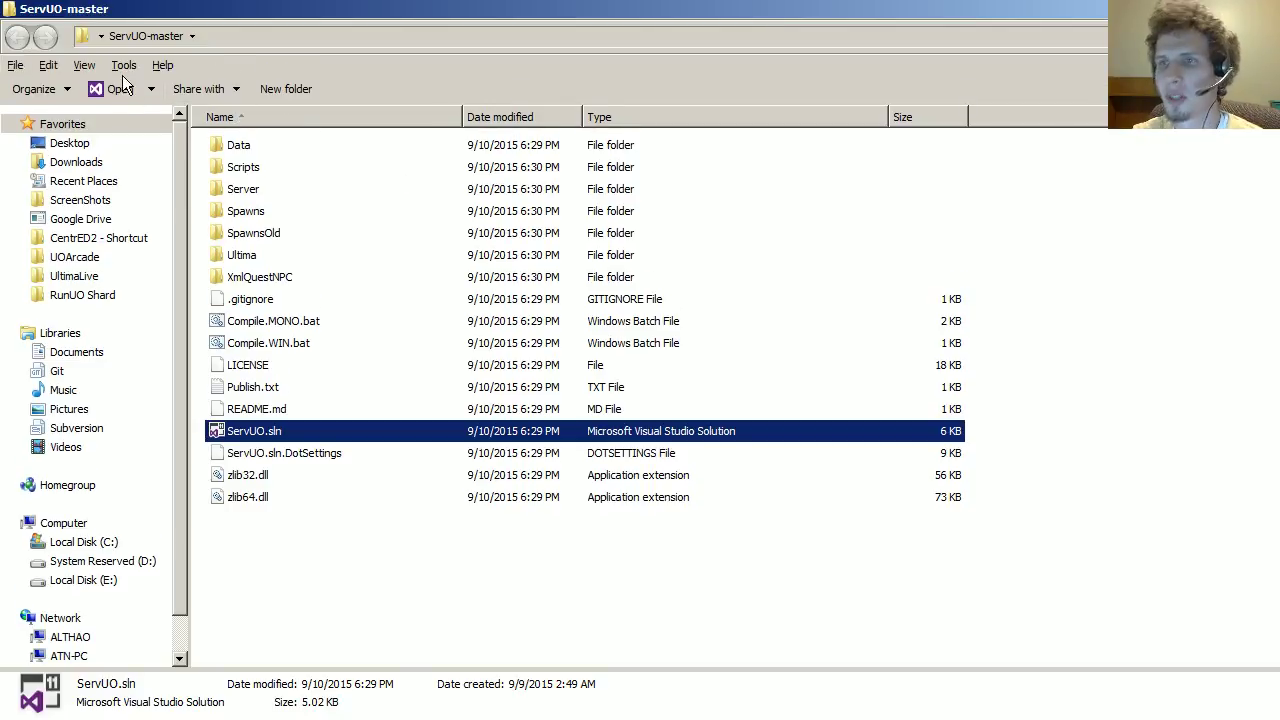
{"action": "left_click", "coordinate": [124, 65]}
{"action": "left_click", "coordinate": [150, 148]}
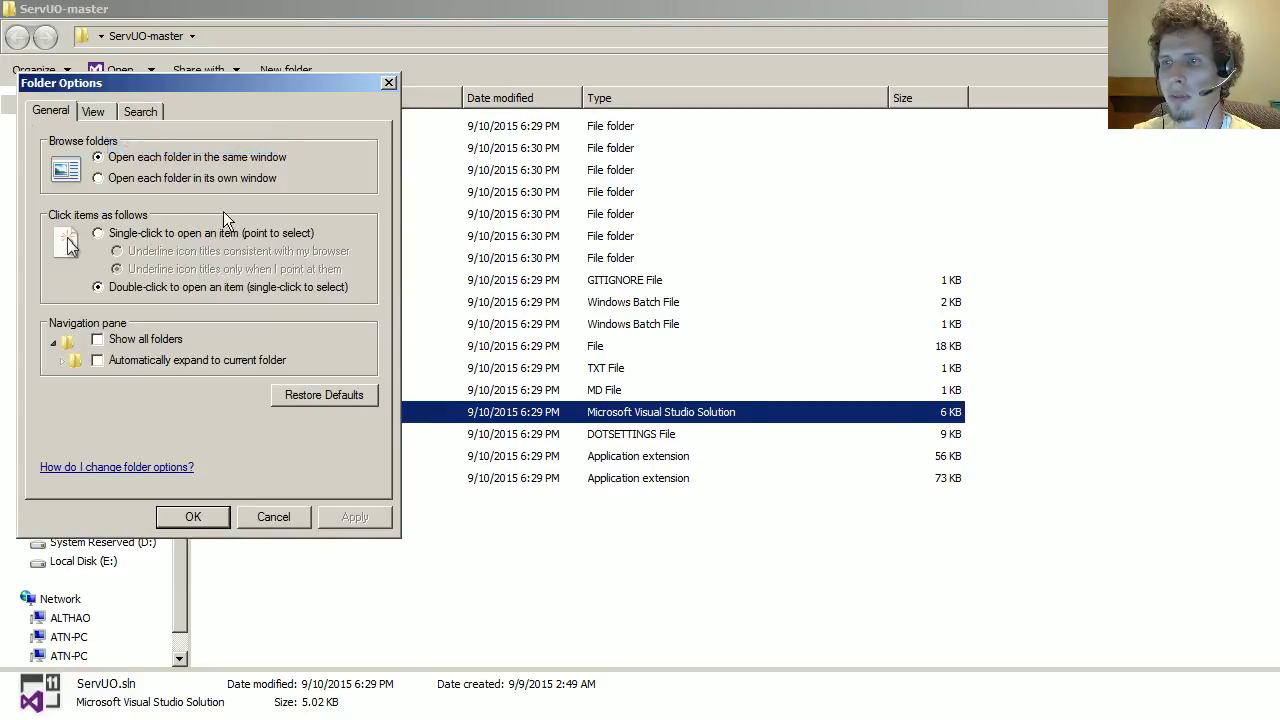
{"action": "left_click_drag", "start_coordinate": [155, 86], "coordinate": [655, 28]}
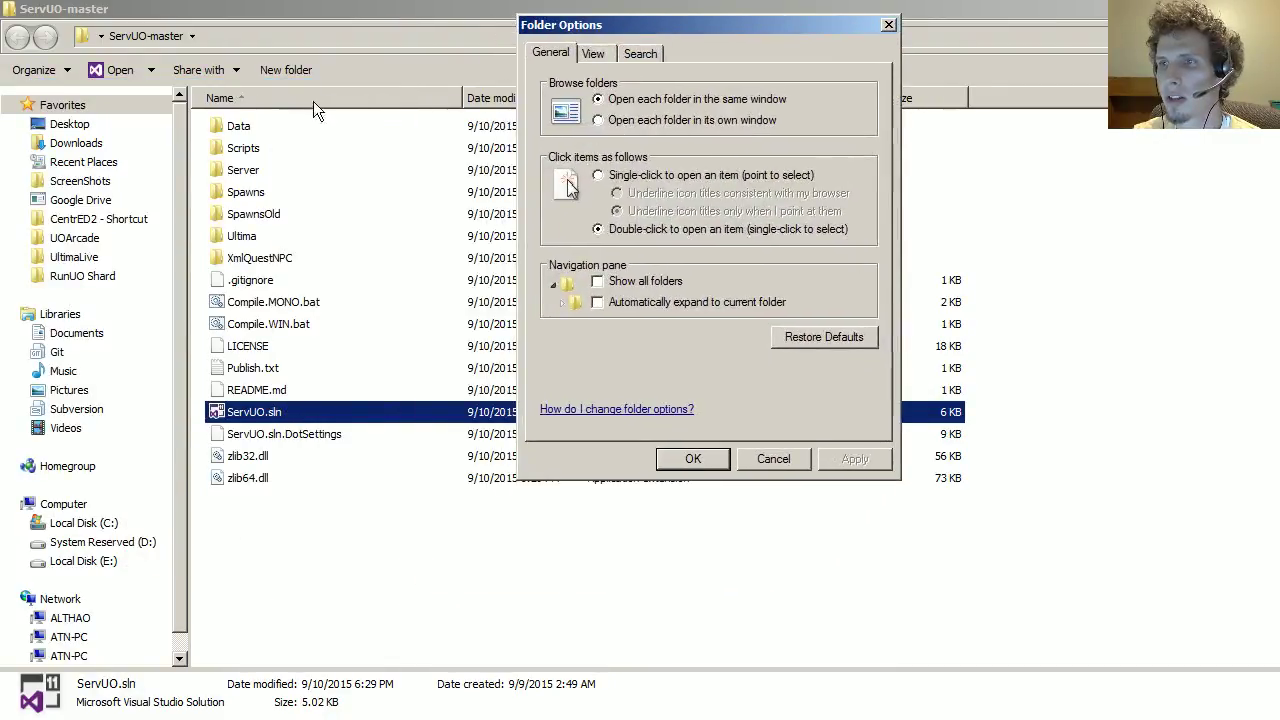
{"action": "left_click", "coordinate": [773, 458]}
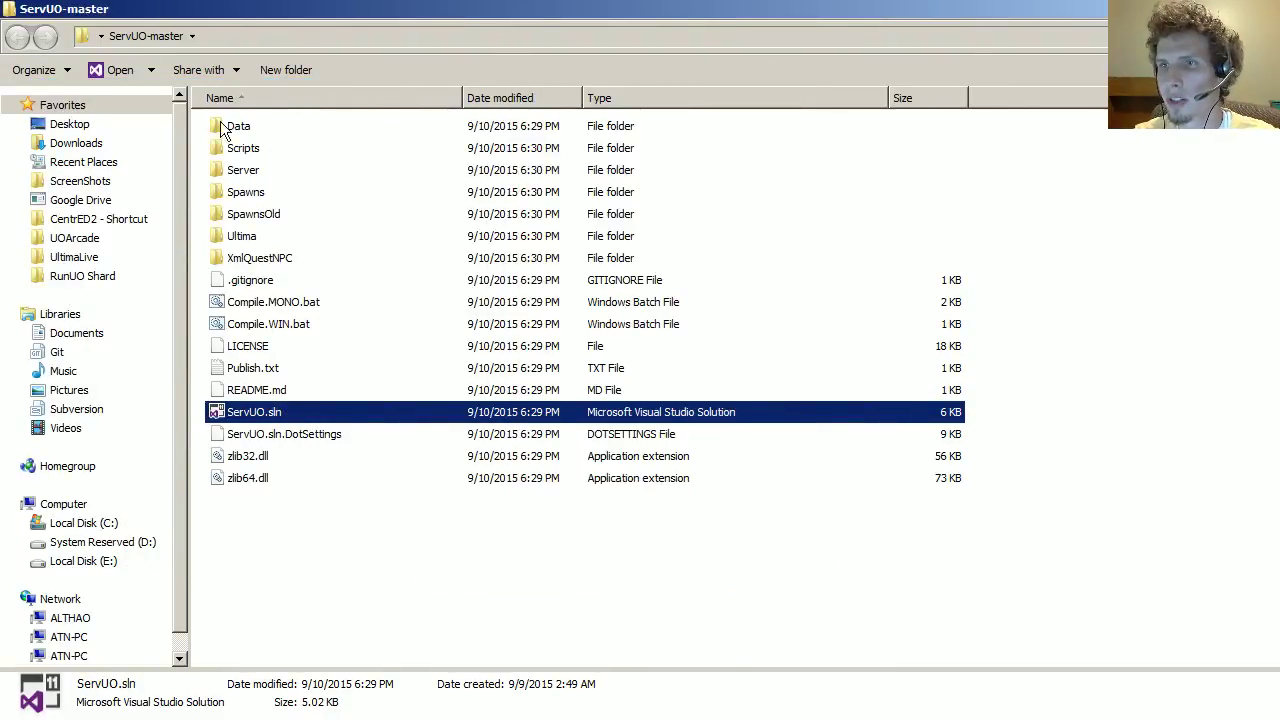
{"action": "key", "text": "alt"}
{"action": "left_click", "coordinate": [124, 65]}
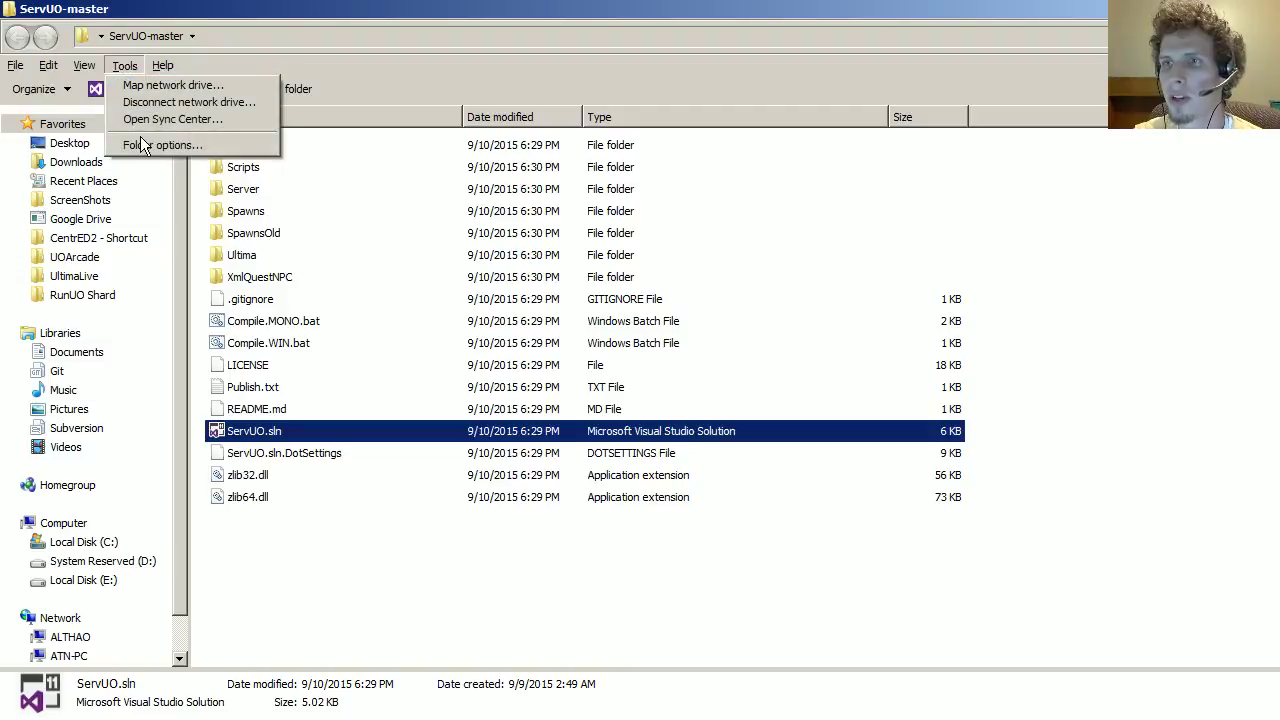
{"action": "left_click", "coordinate": [143, 145]}
{"action": "left_click", "coordinate": [100, 112]}
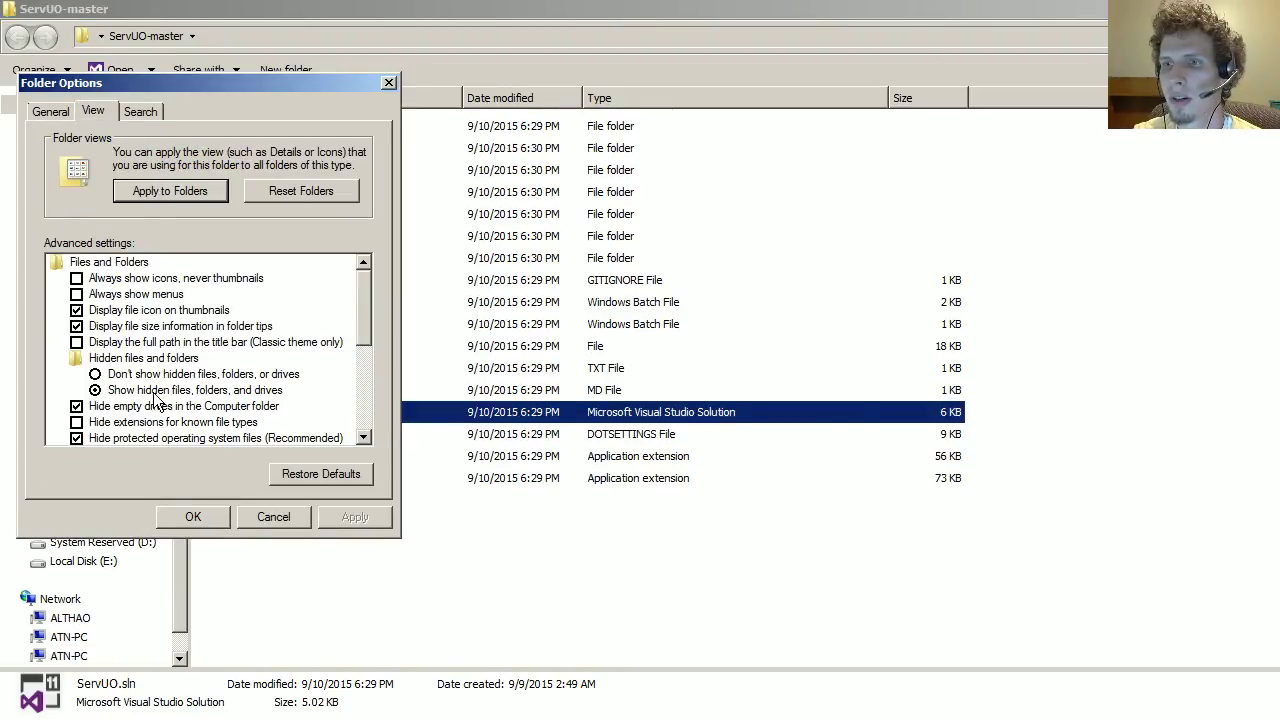
{"action": "left_click_drag", "start_coordinate": [363, 330], "coordinate": [366, 356]}
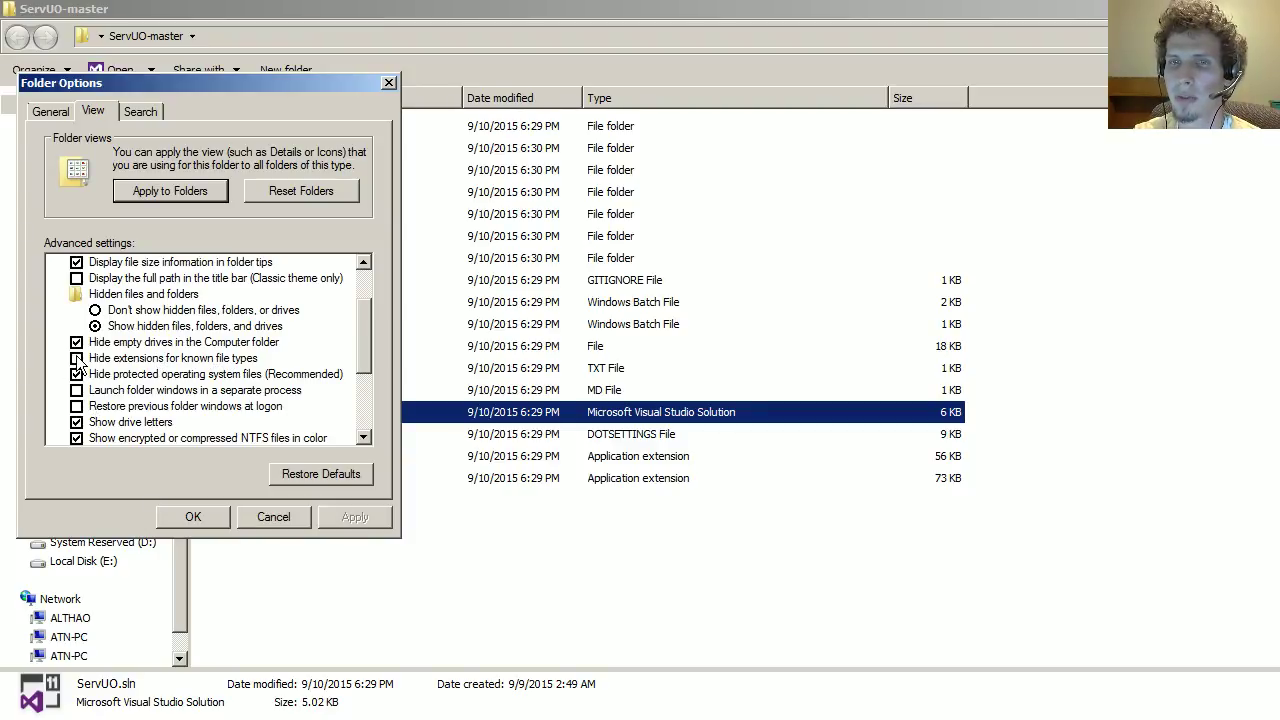
Step: Close Folder Options unchanged and open ServUO.sln in Visual Studio
{"action": "left_click", "coordinate": [279, 524]}
{"action": "left_click", "coordinate": [309, 474]}
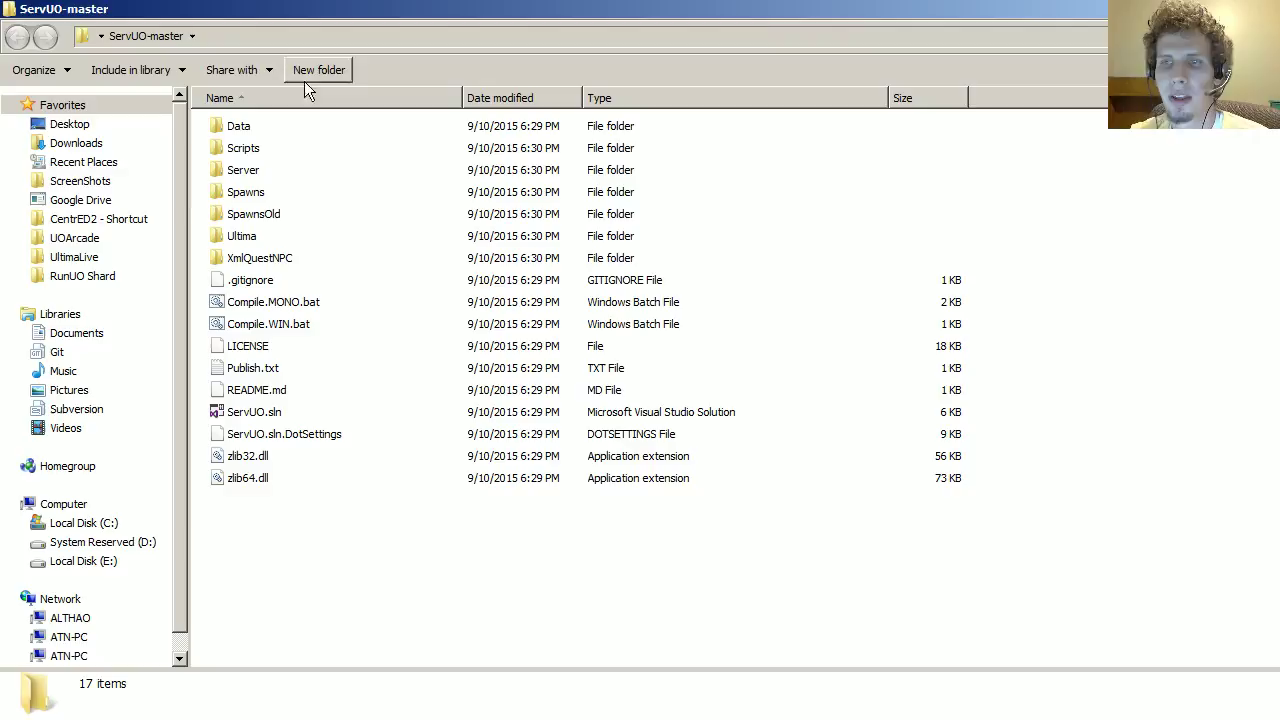
{"action": "double_click", "coordinate": [248, 412]}
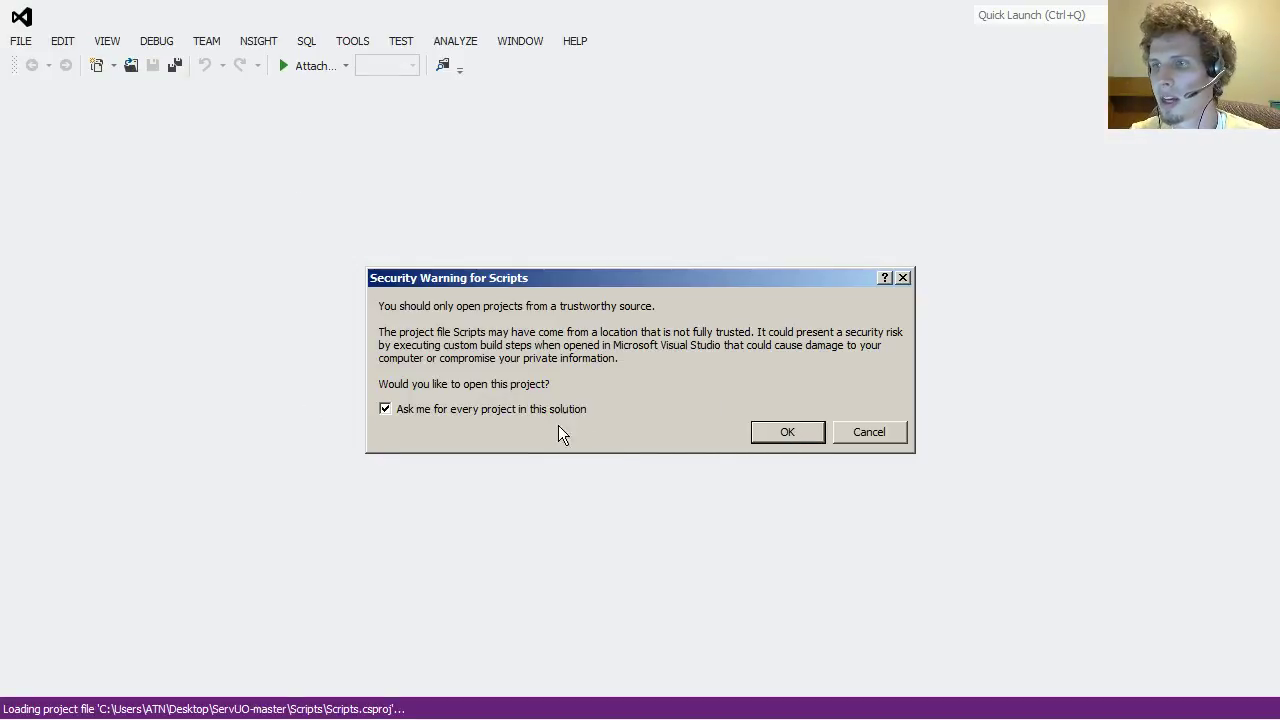
Step: Accept the security warnings for the Scripts and Server projects
{"action": "left_click", "coordinate": [787, 432]}
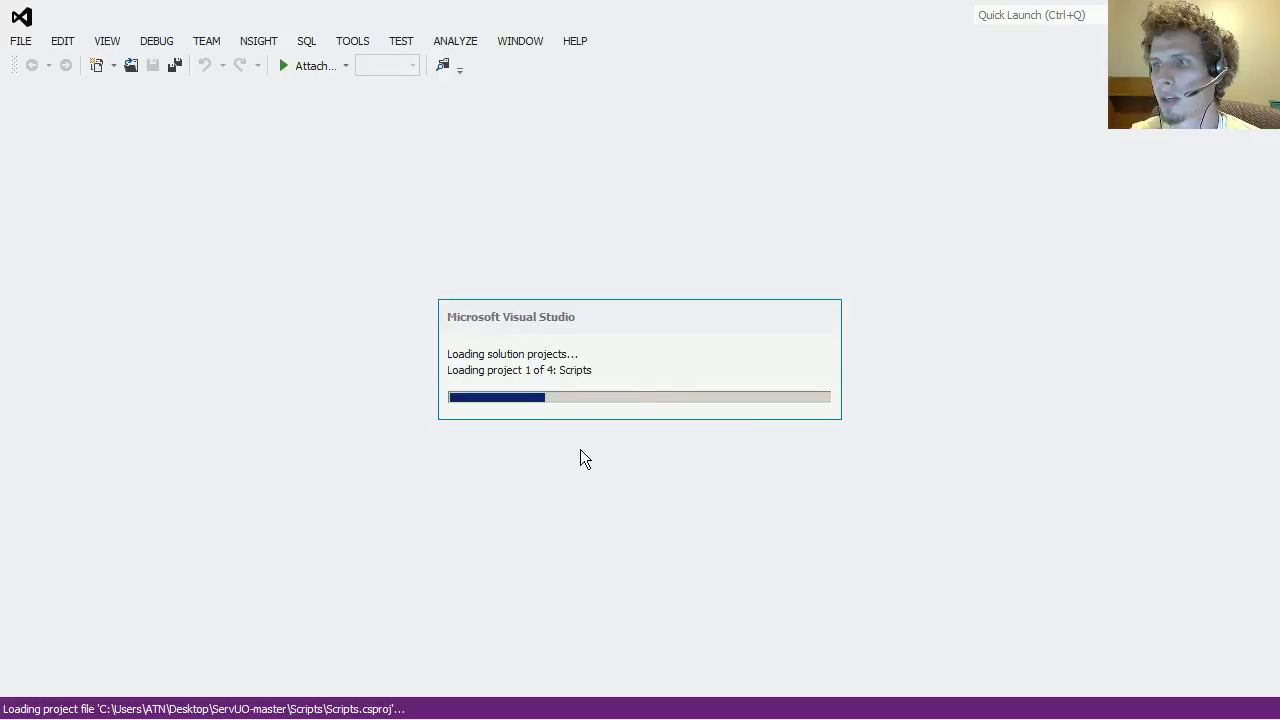
{"action": "left_click", "coordinate": [774, 434]}
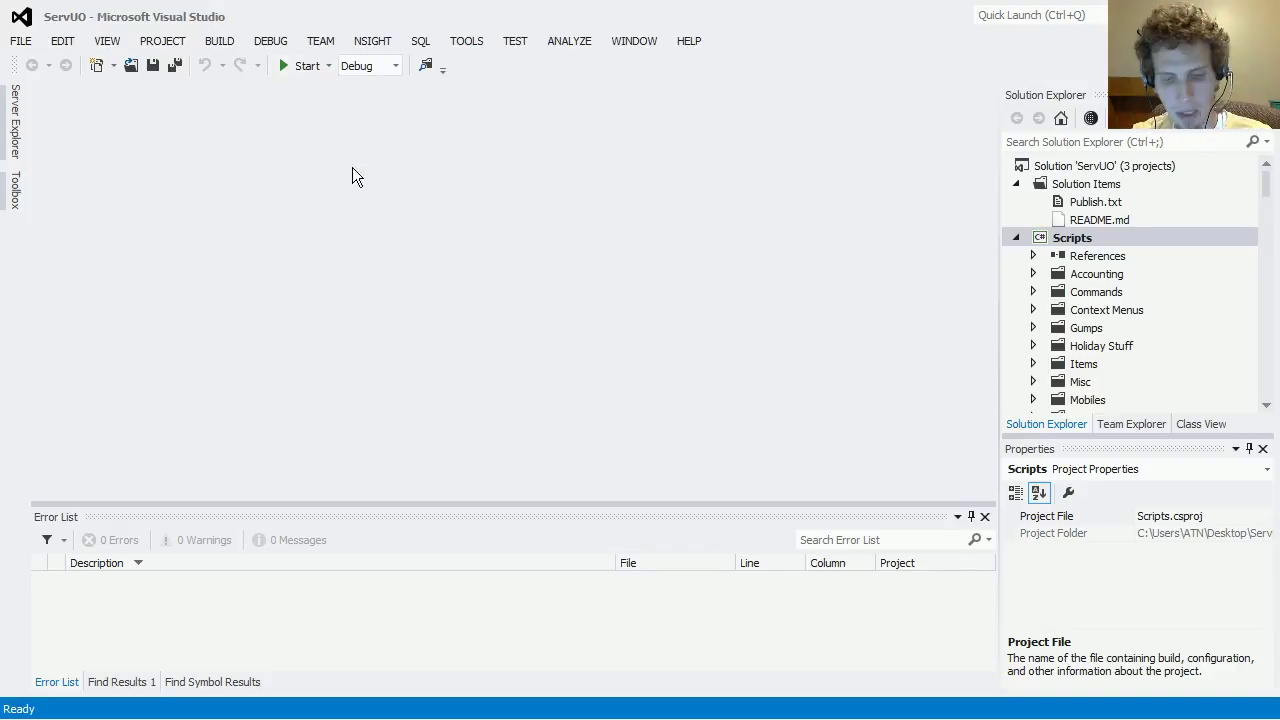
Step: Build the ServUO solution, then try starting it under the debugger
{"action": "key", "text": "ctrl+shift+b"}
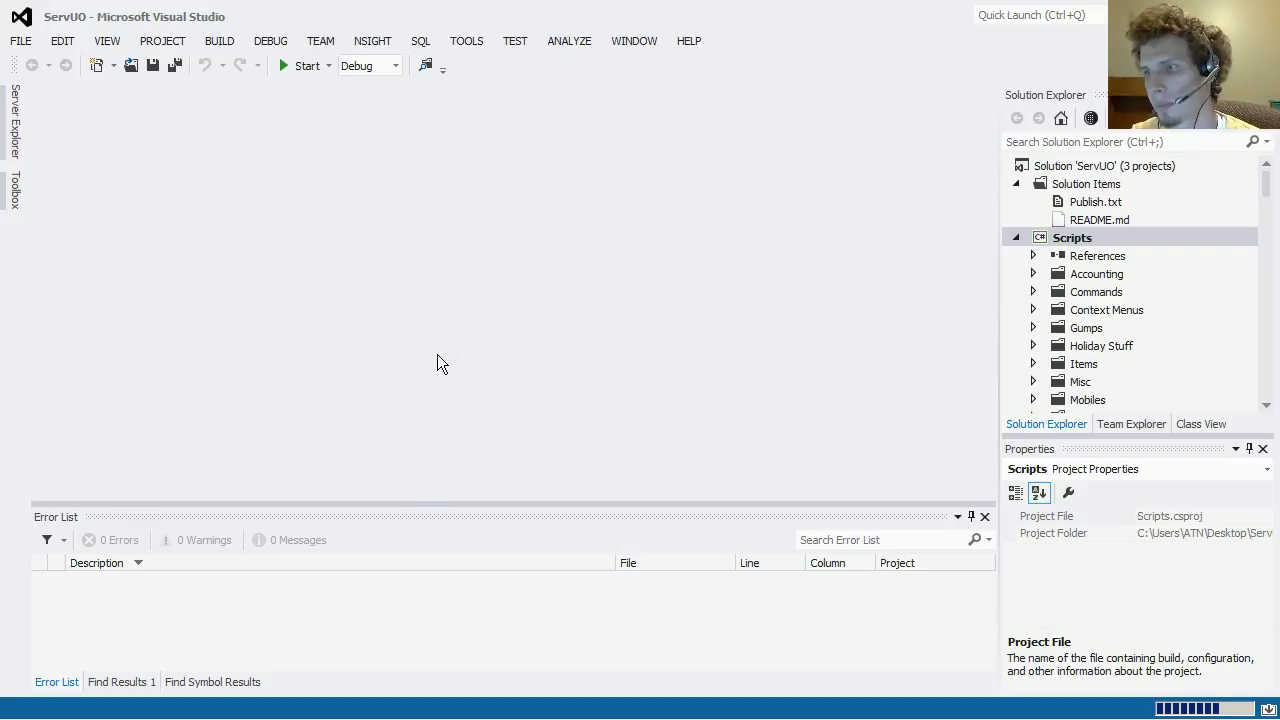
{"action": "key", "text": "F5"}
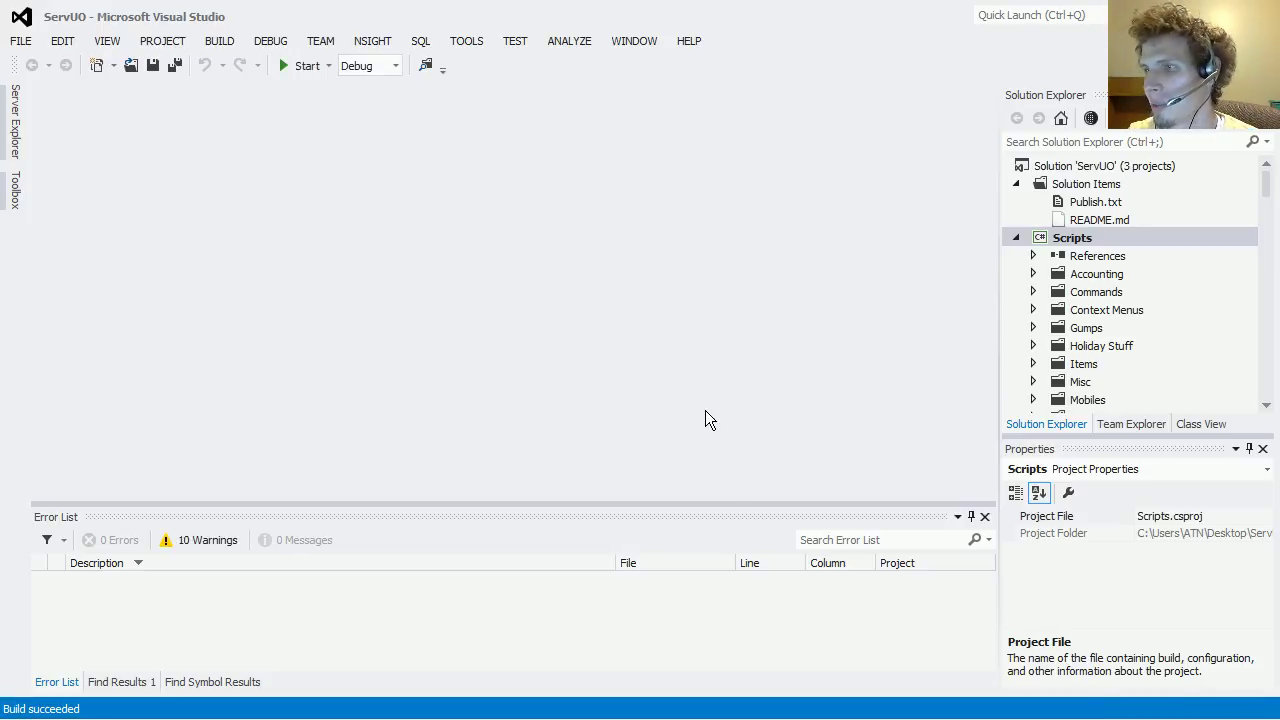
{"action": "scroll", "coordinate": [1129, 266], "scroll_direction": "down", "scroll_amount": 6}
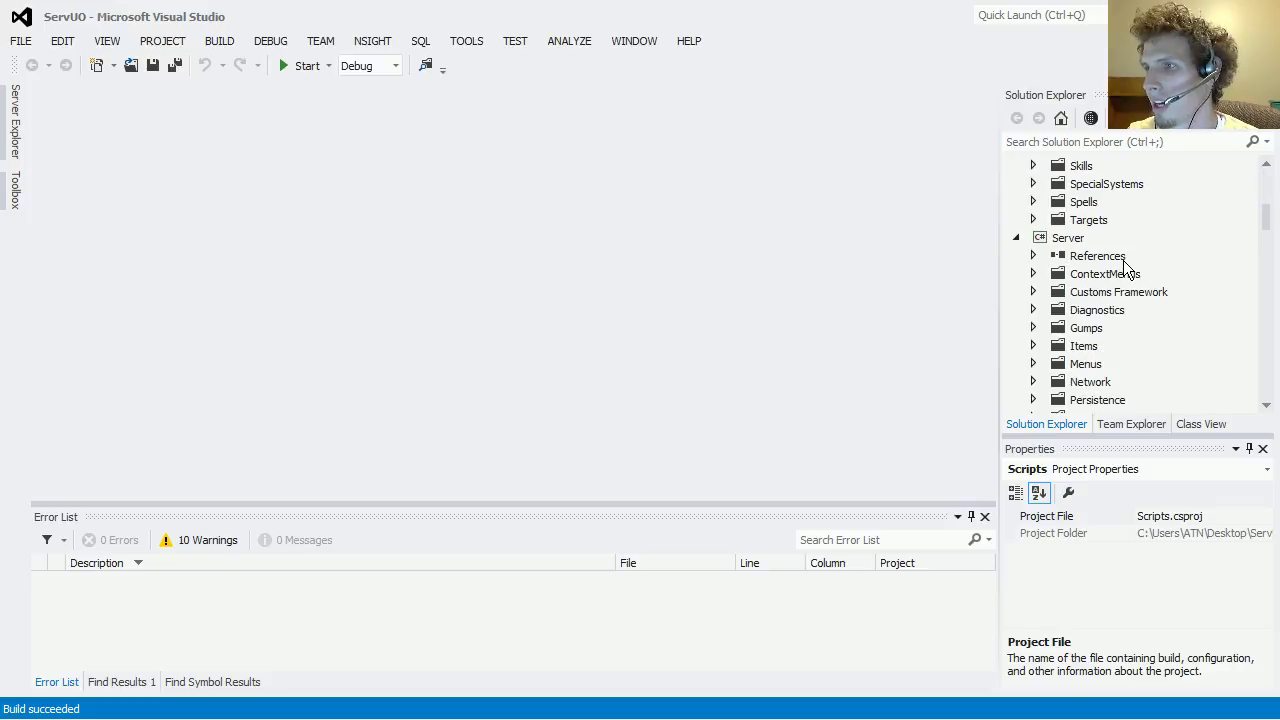
{"action": "scroll", "coordinate": [1074, 256], "scroll_direction": "up", "scroll_amount": 1}
{"action": "left_click", "coordinate": [306, 70]}
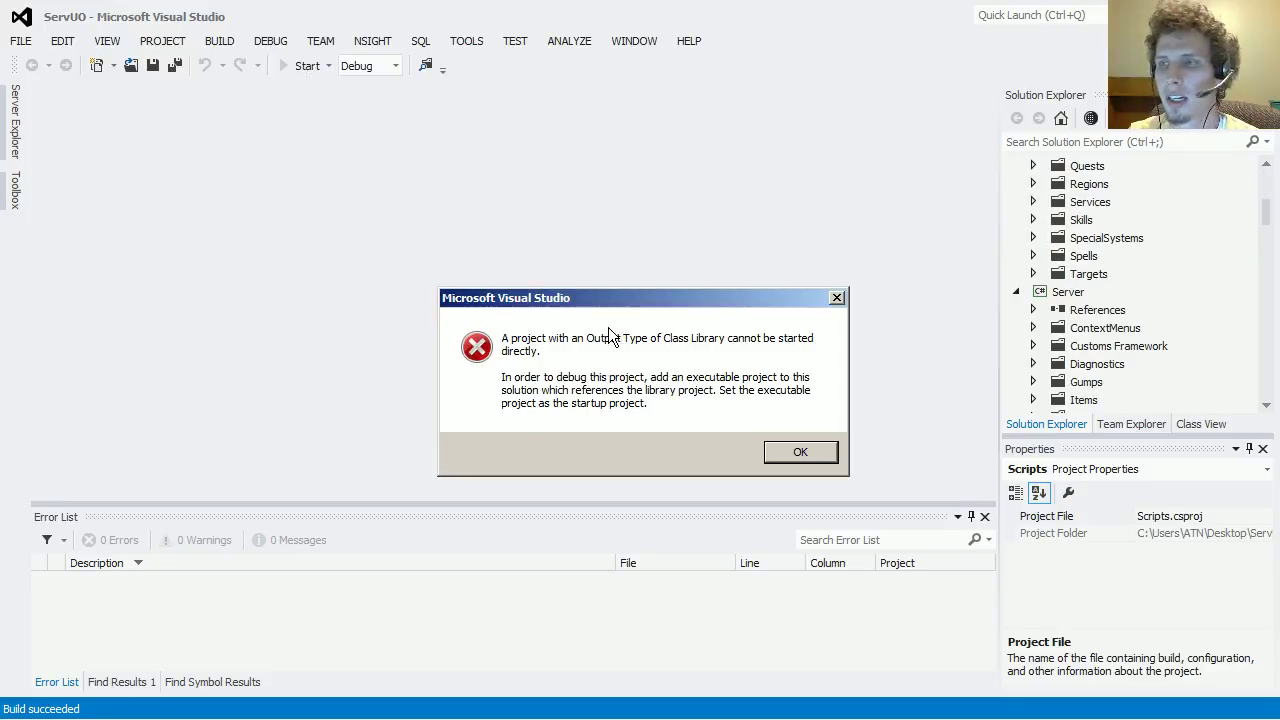
Step: Dismiss the error saying a Class Library project cannot be started directly
{"action": "left_click_drag", "start_coordinate": [590, 302], "coordinate": [553, 259]}
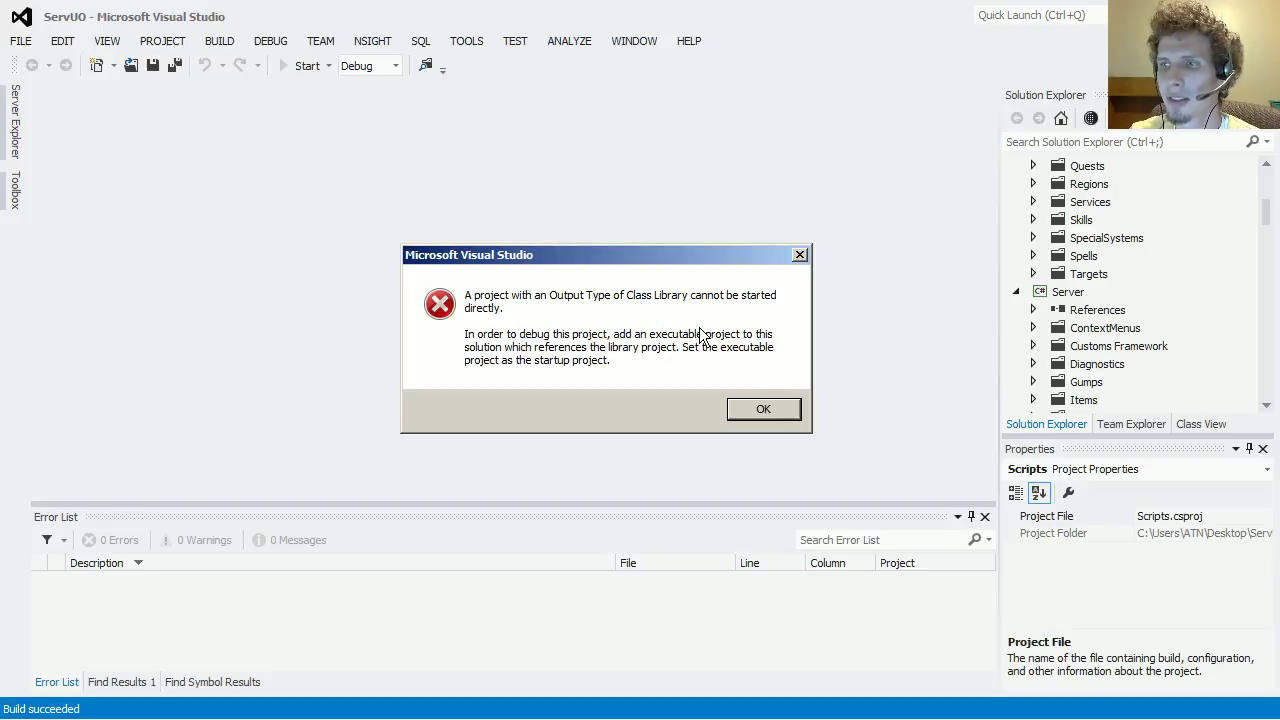
{"action": "left_click", "coordinate": [760, 412]}
{"action": "scroll", "coordinate": [1150, 300], "scroll_direction": "up", "scroll_amount": 2}
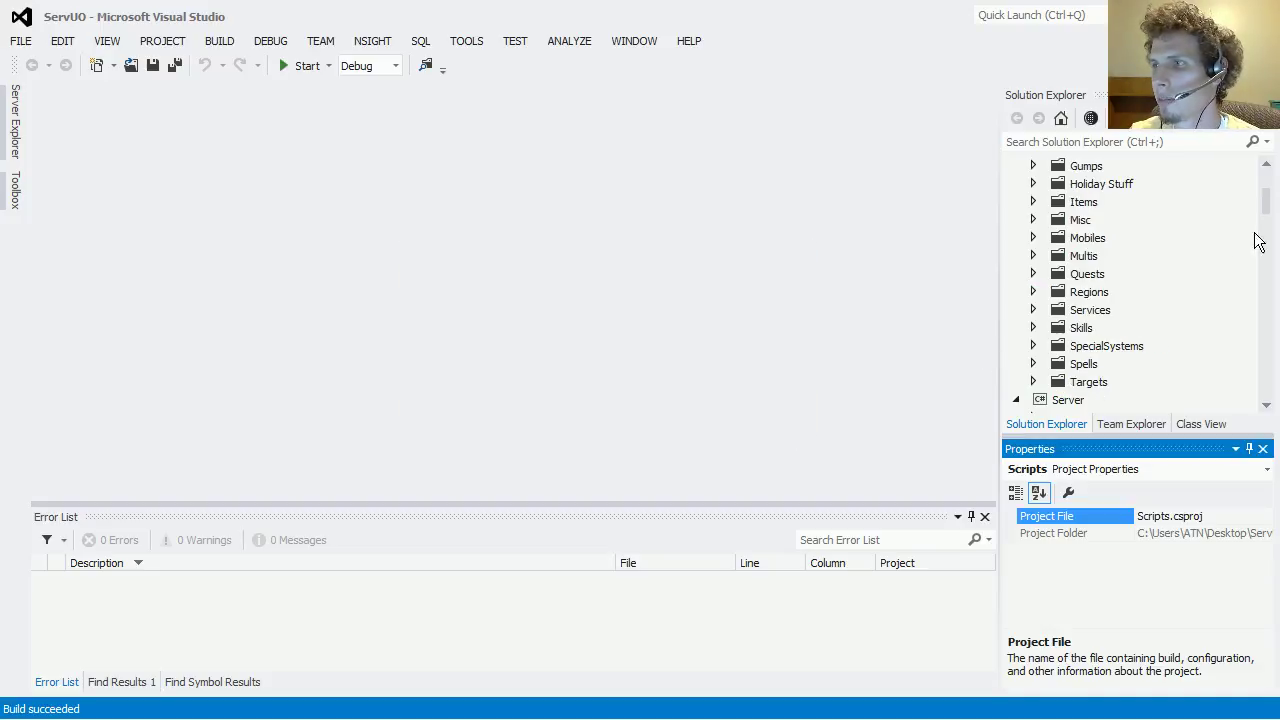
{"action": "left_click_drag", "start_coordinate": [1257, 240], "coordinate": [1266, 177]}
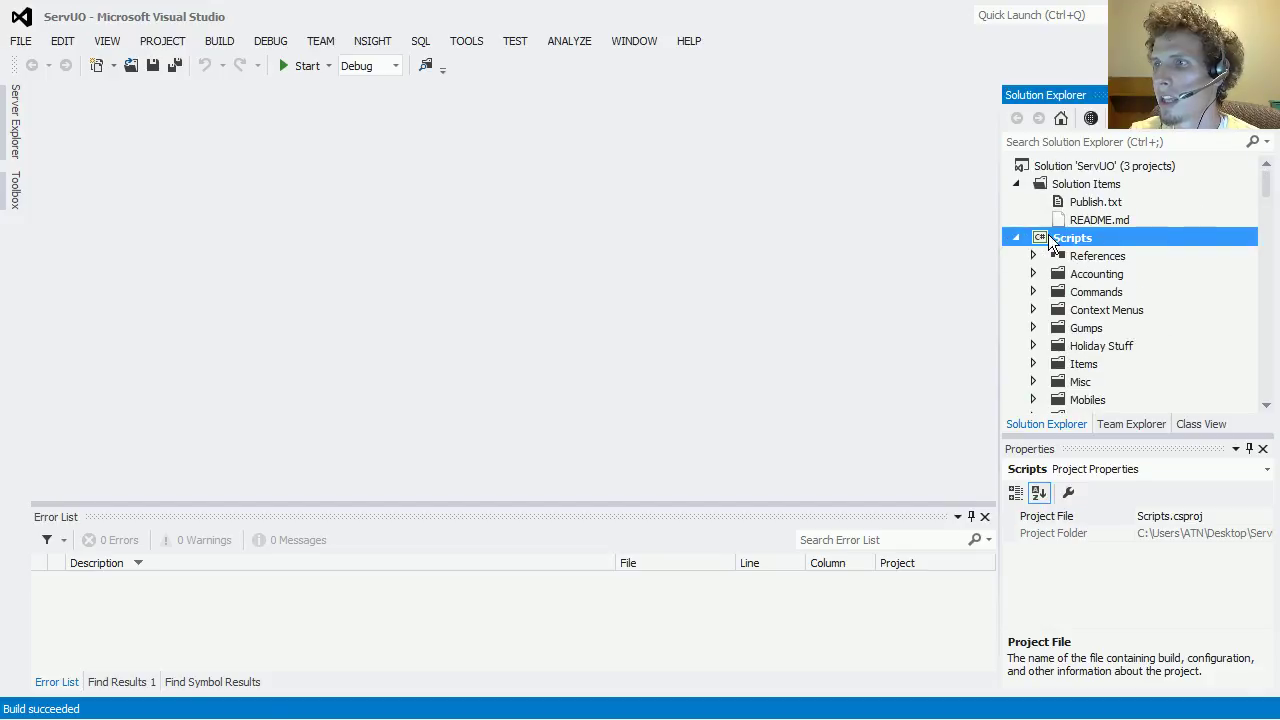
{"action": "scroll", "coordinate": [1035, 240], "scroll_direction": "down", "scroll_amount": 1}
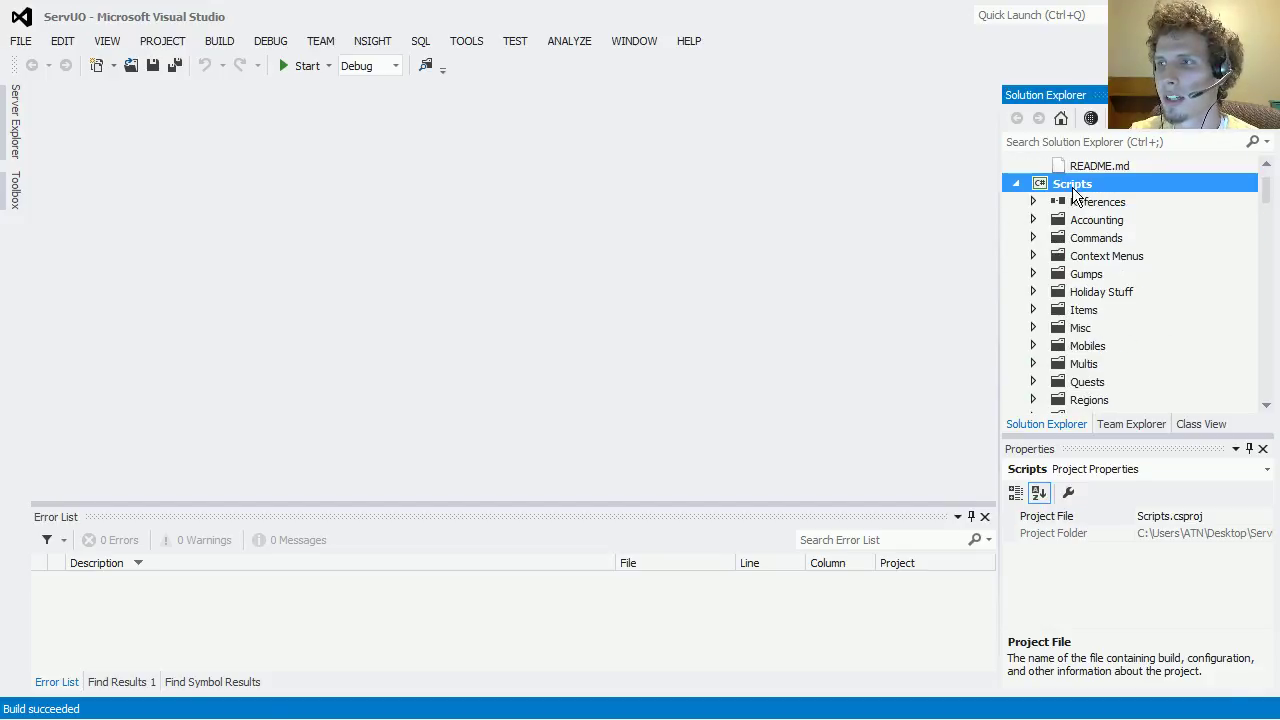
{"action": "scroll", "coordinate": [1080, 205], "scroll_direction": "down", "scroll_amount": 1}
{"action": "scroll", "coordinate": [1080, 208], "scroll_direction": "up", "scroll_amount": 1}
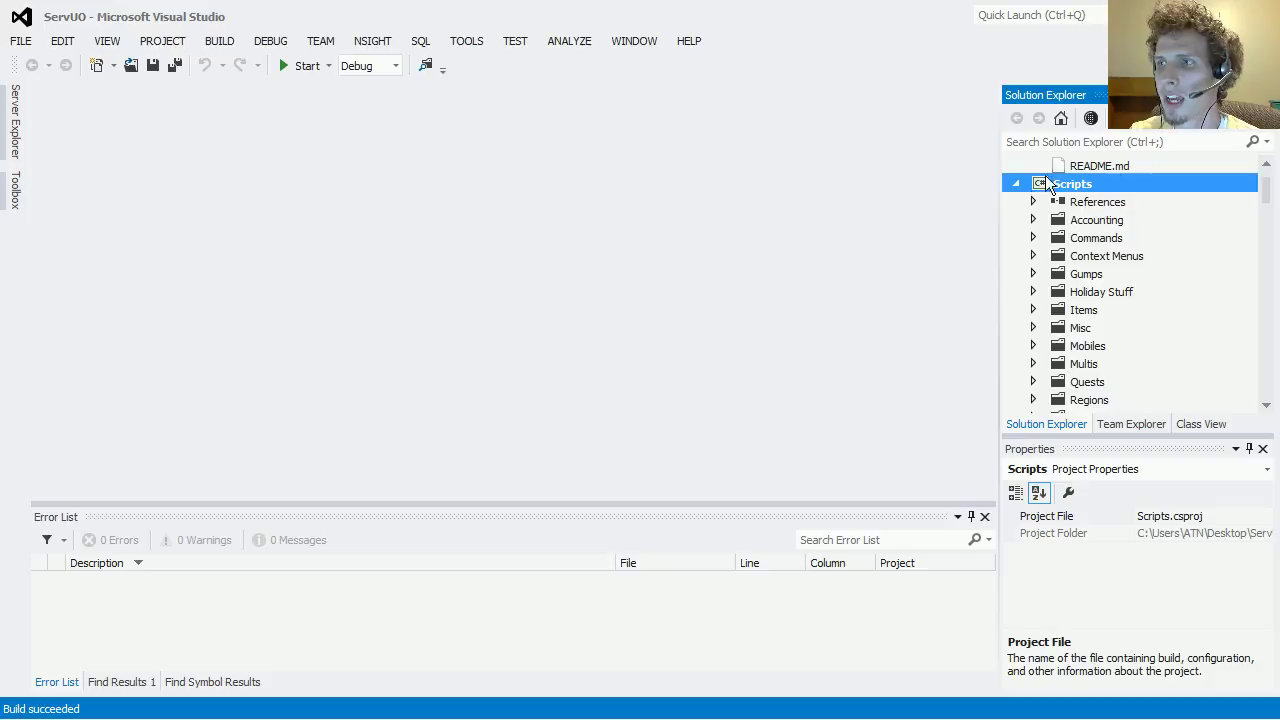
Step: Inspect the Scripts project's properties, then close them
{"action": "left_click", "coordinate": [1014, 184]}
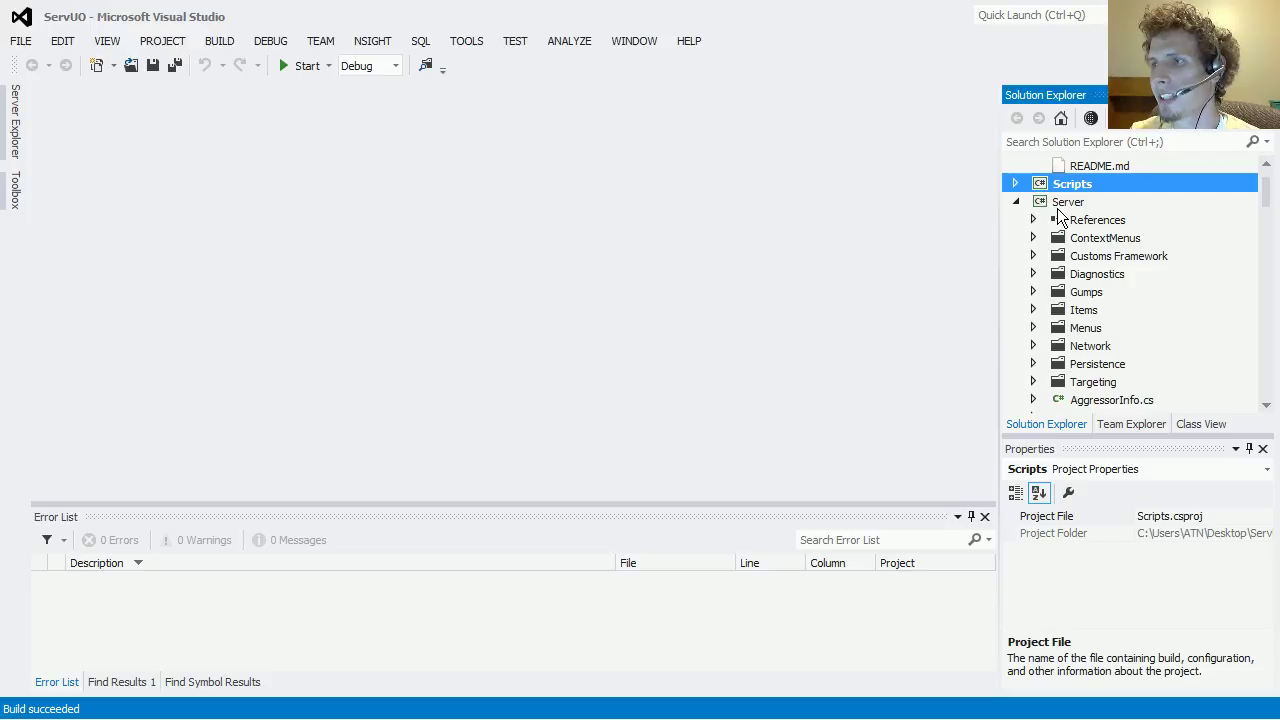
{"action": "left_click", "coordinate": [1052, 203]}
{"action": "left_click", "coordinate": [1052, 187]}
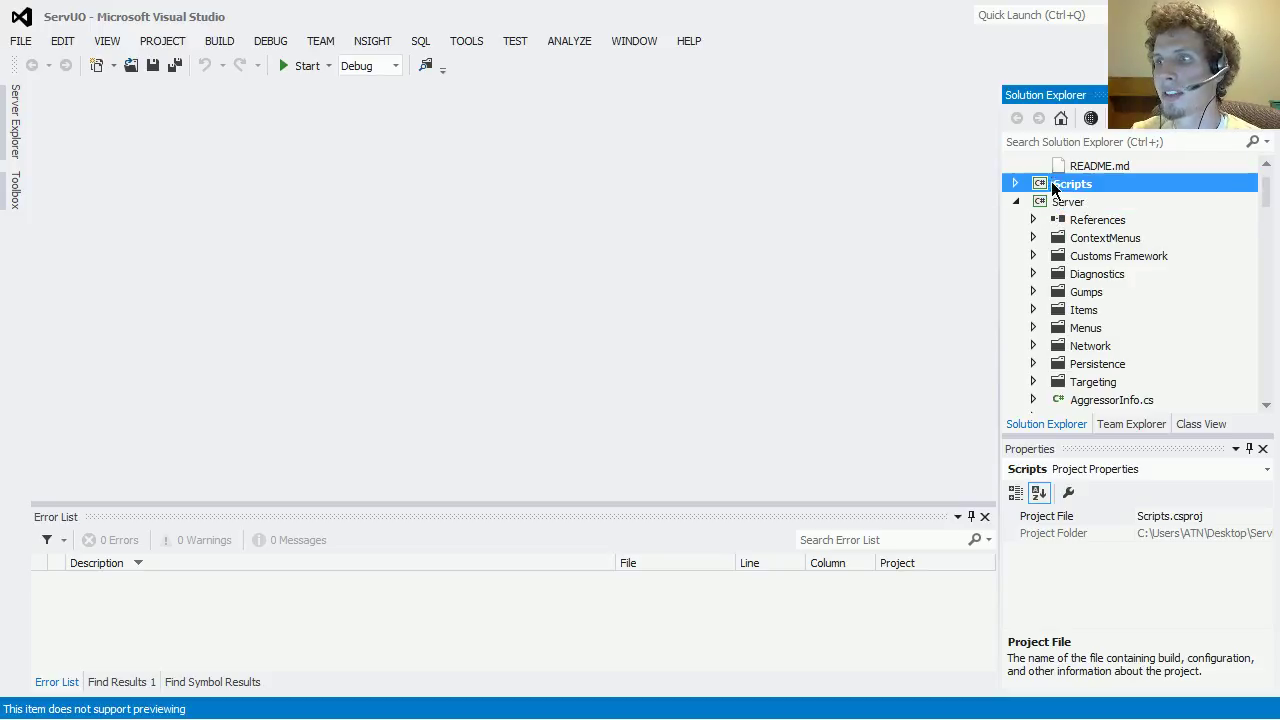
{"action": "right_click", "coordinate": [1052, 187]}
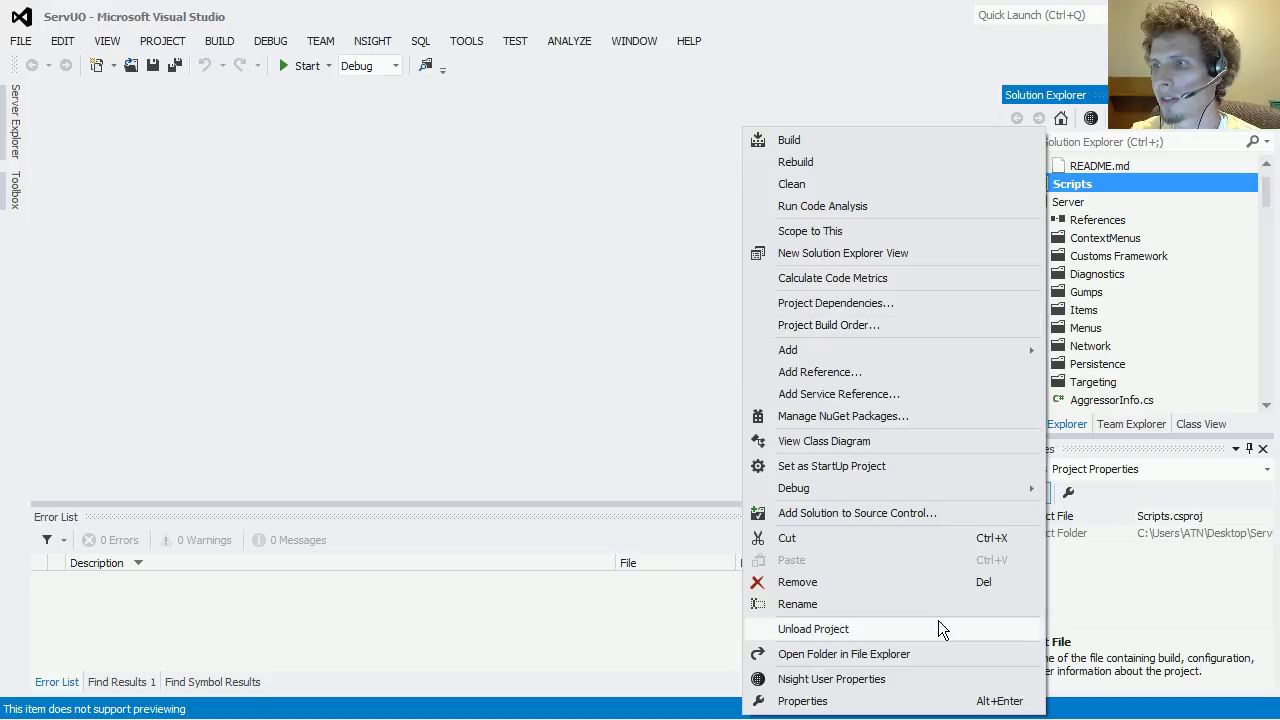
{"action": "left_click", "coordinate": [750, 623]}
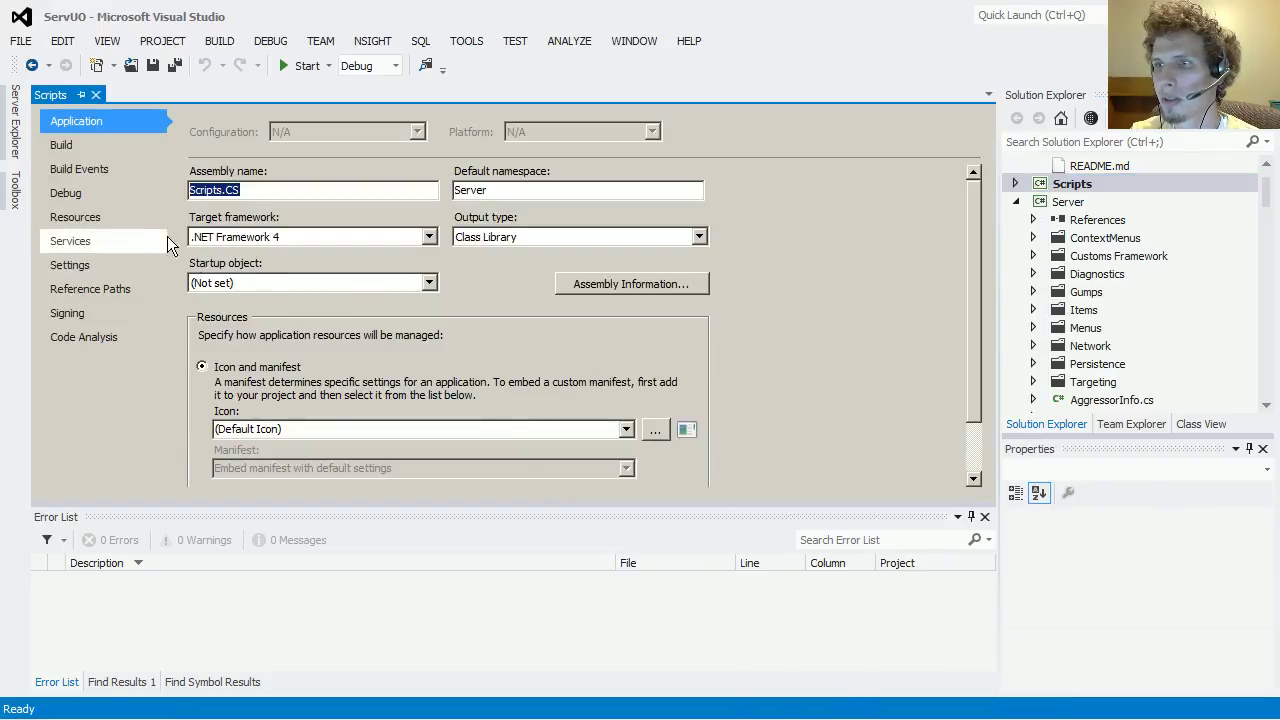
{"action": "left_click", "coordinate": [96, 94]}
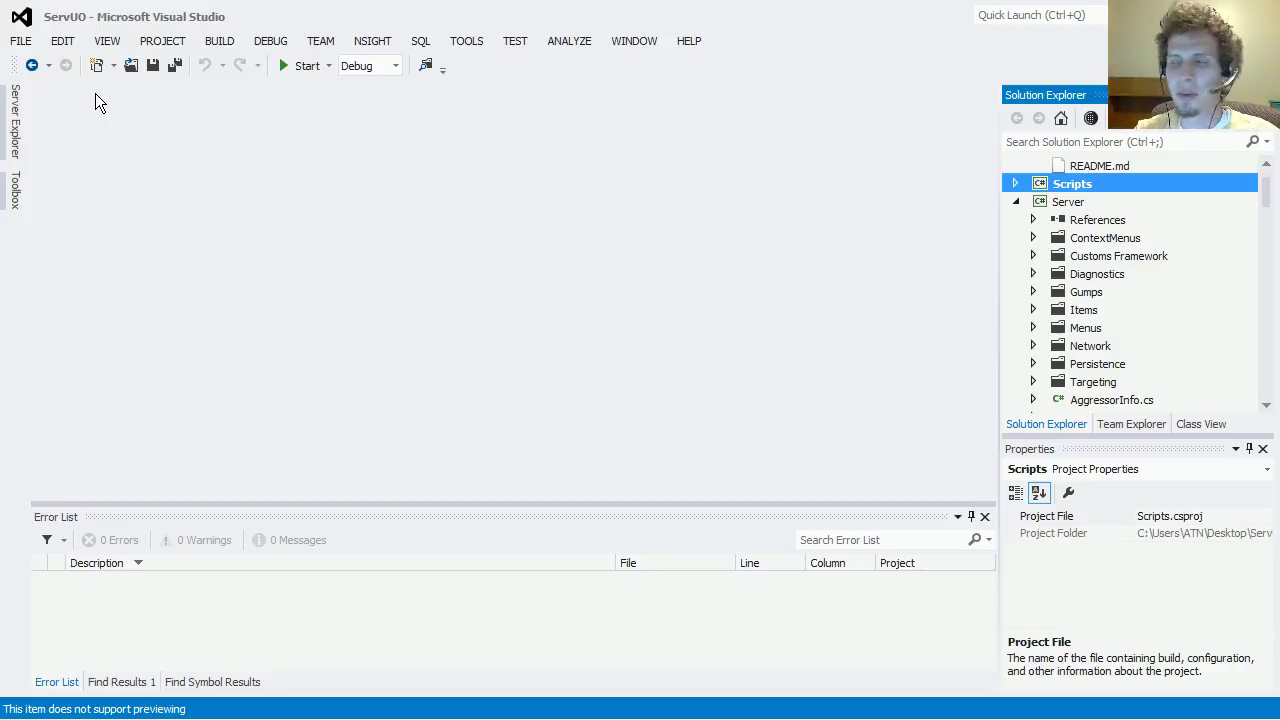
Step: Set the Server project as the startup project
{"action": "left_click", "coordinate": [1014, 184]}
{"action": "left_click", "coordinate": [1016, 165]}
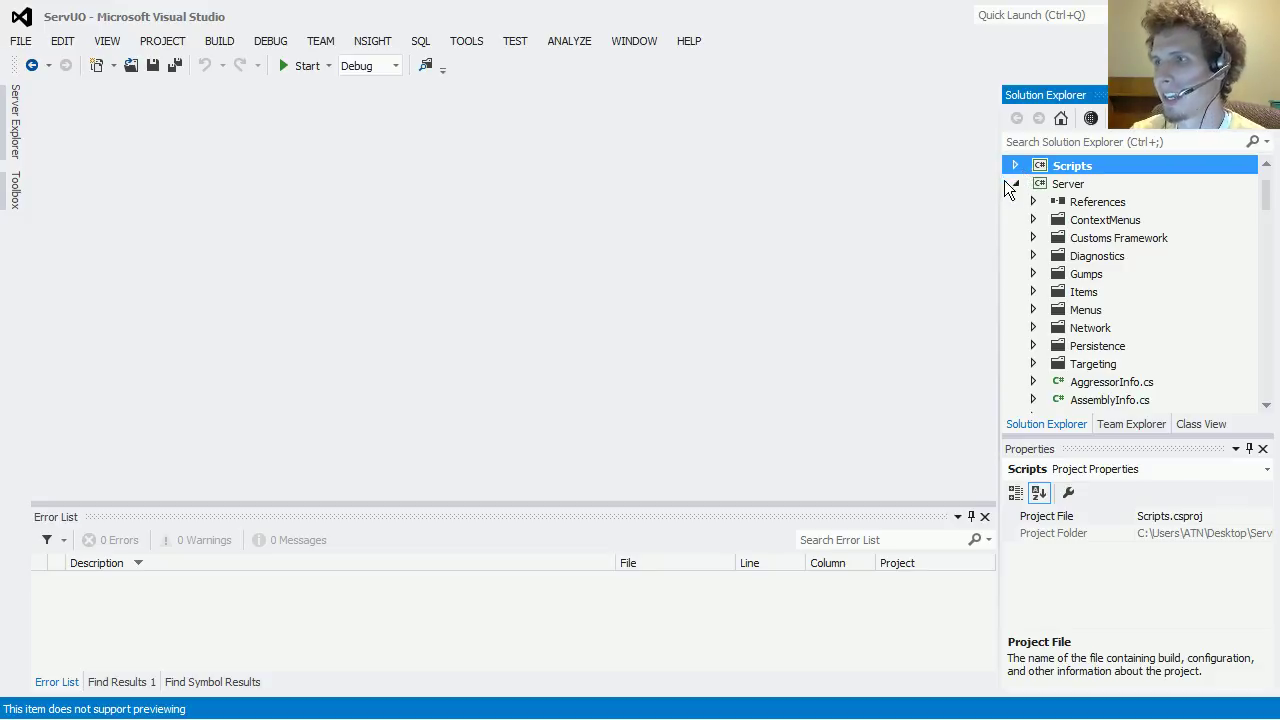
{"action": "left_click", "coordinate": [1047, 187]}
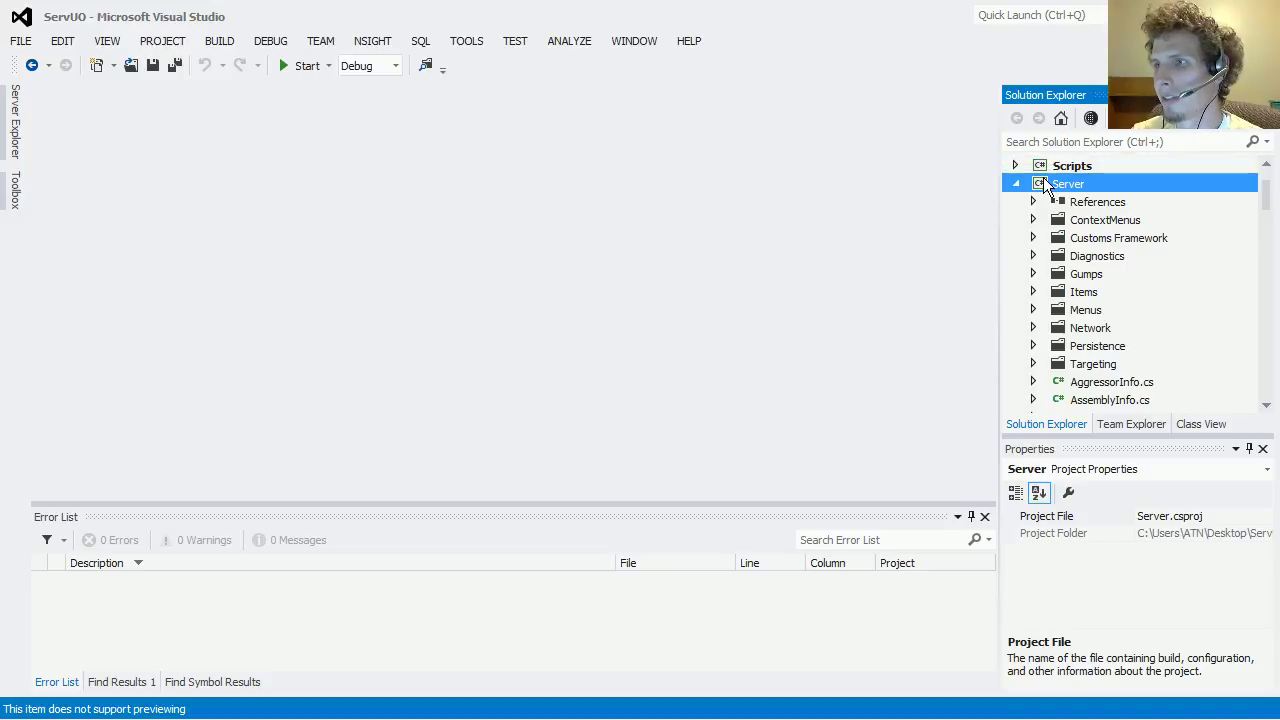
{"action": "right_click", "coordinate": [1045, 186]}
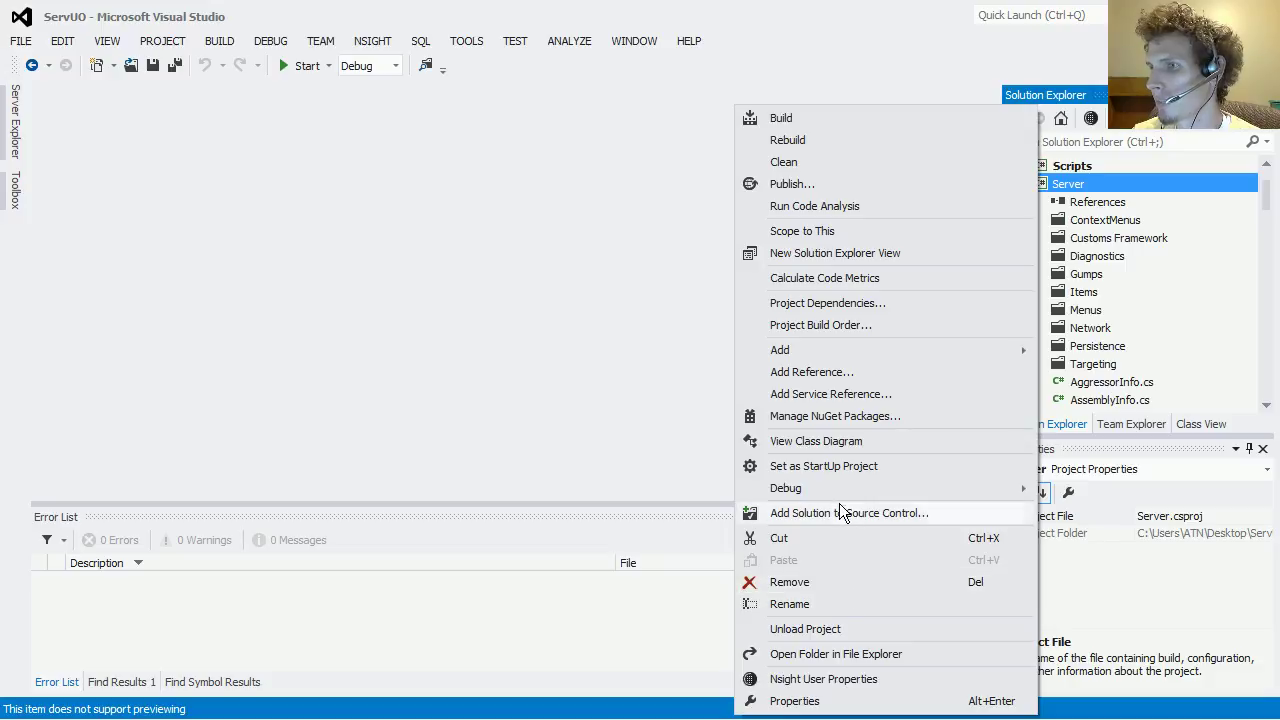
{"action": "left_click", "coordinate": [828, 467]}
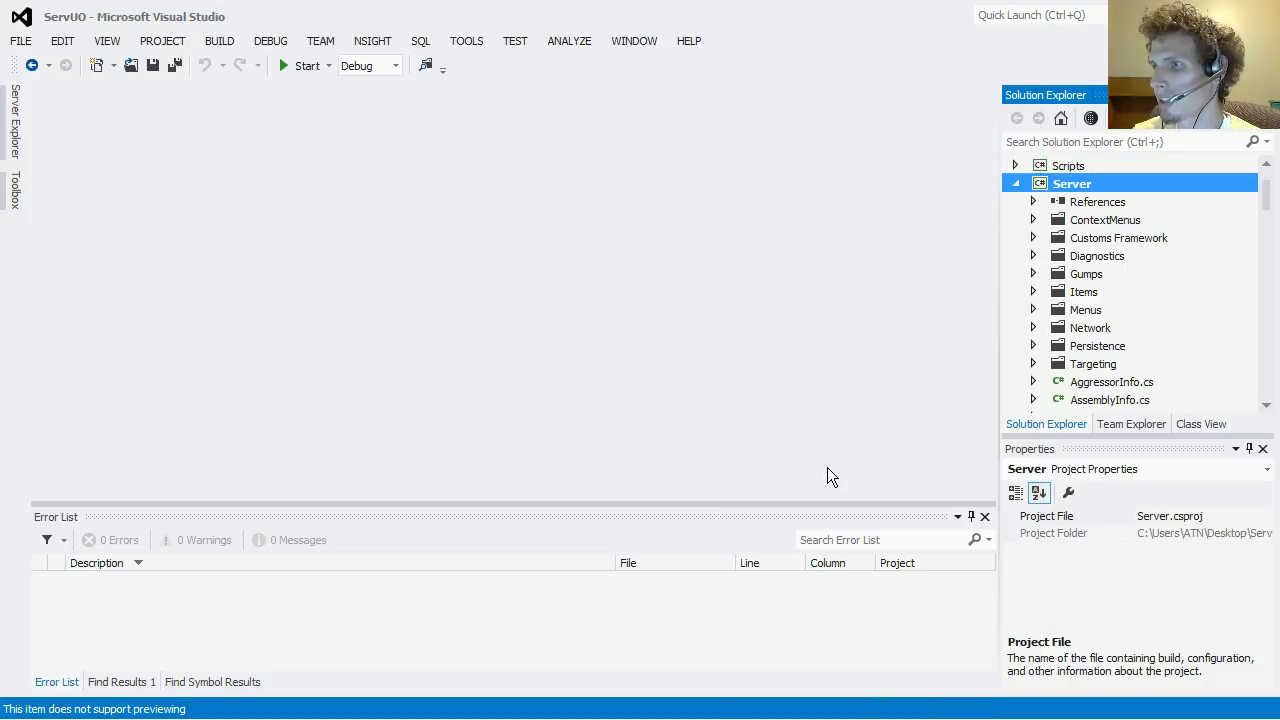
Step: Run the Server project under the debugger, dismiss the optimized-module warning, then stop debugging
{"action": "left_click", "coordinate": [292, 68]}
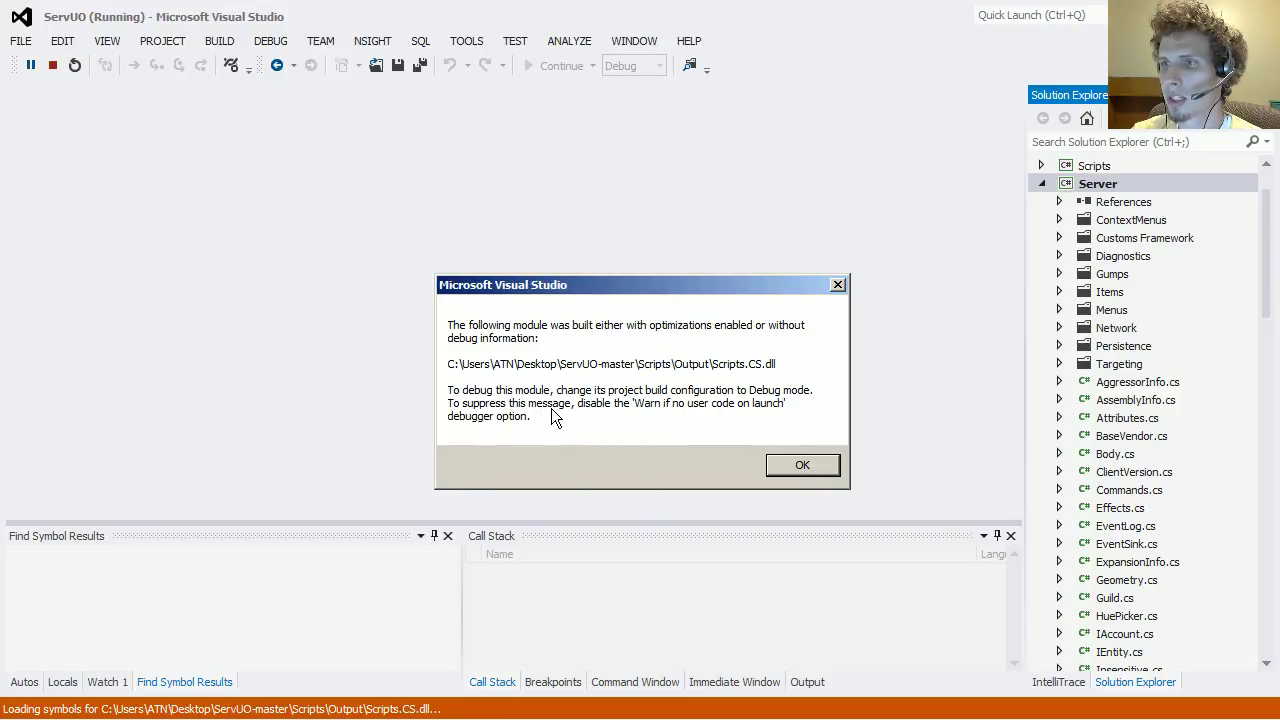
{"action": "left_click", "coordinate": [801, 465]}
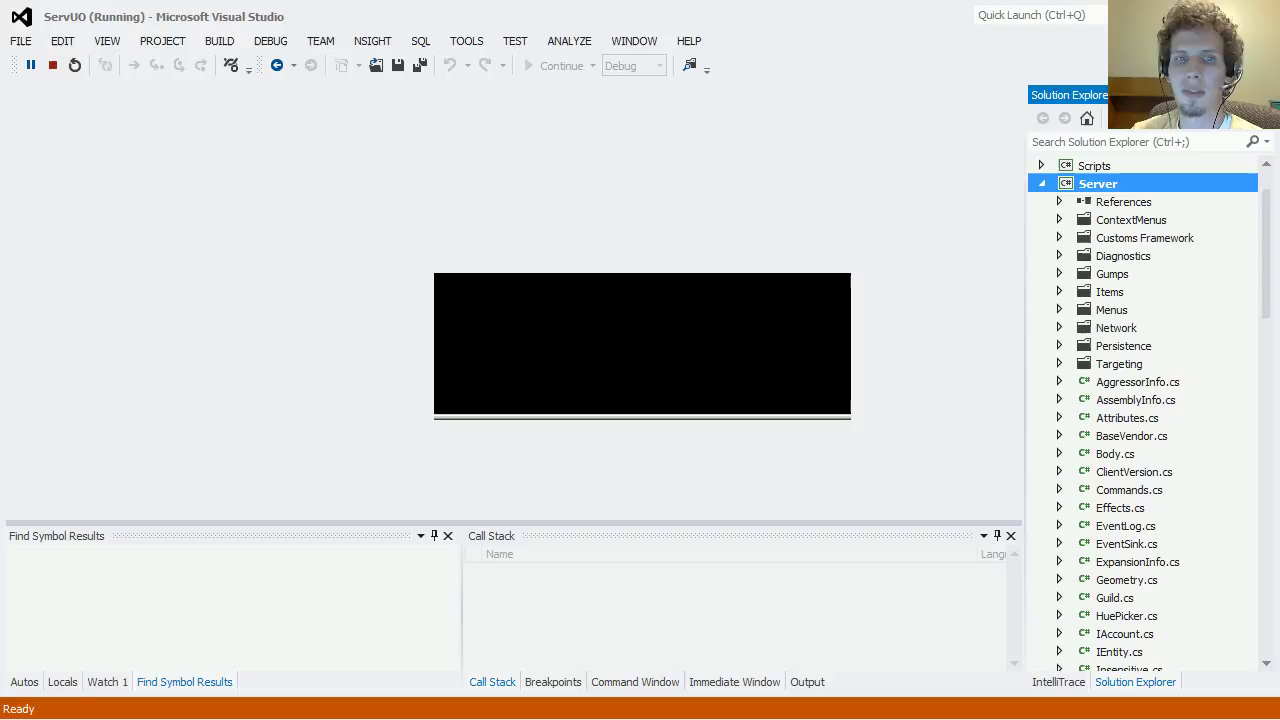
{"action": "left_click", "coordinate": [48, 68]}
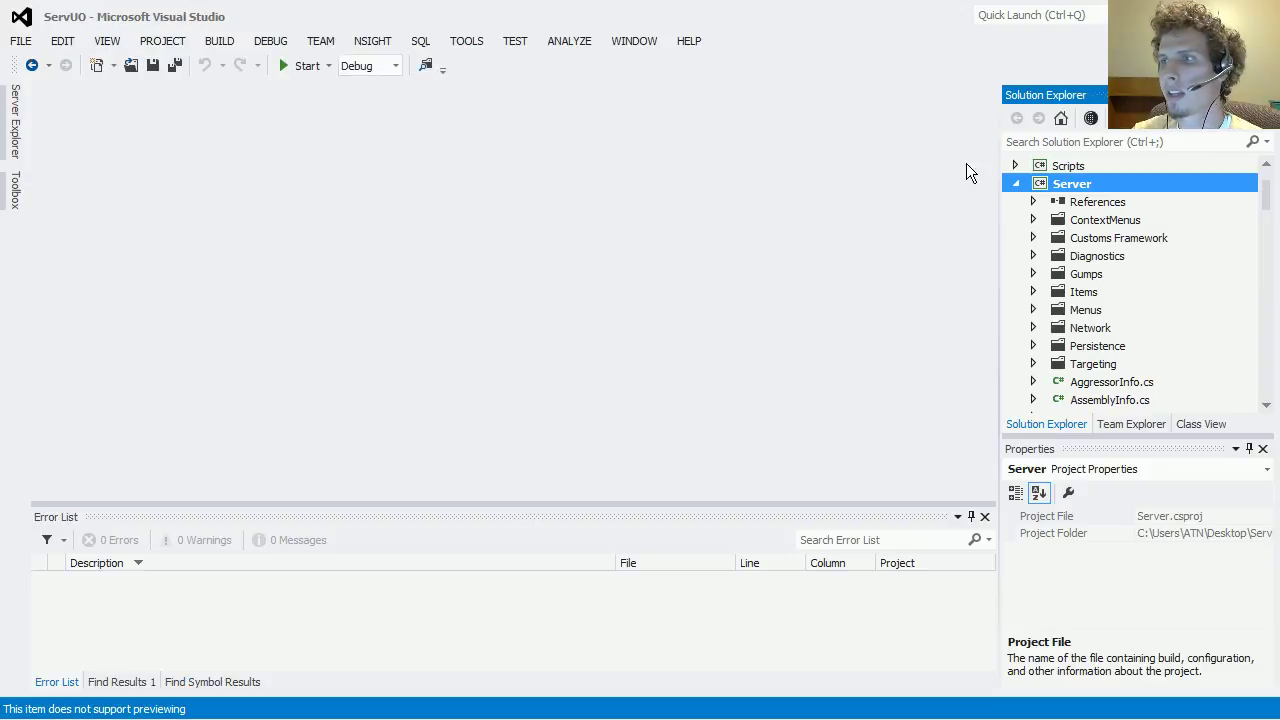
Step: Open the Scripts project's properties
{"action": "left_click", "coordinate": [1015, 165]}
{"action": "right_click", "coordinate": [1050, 166]}
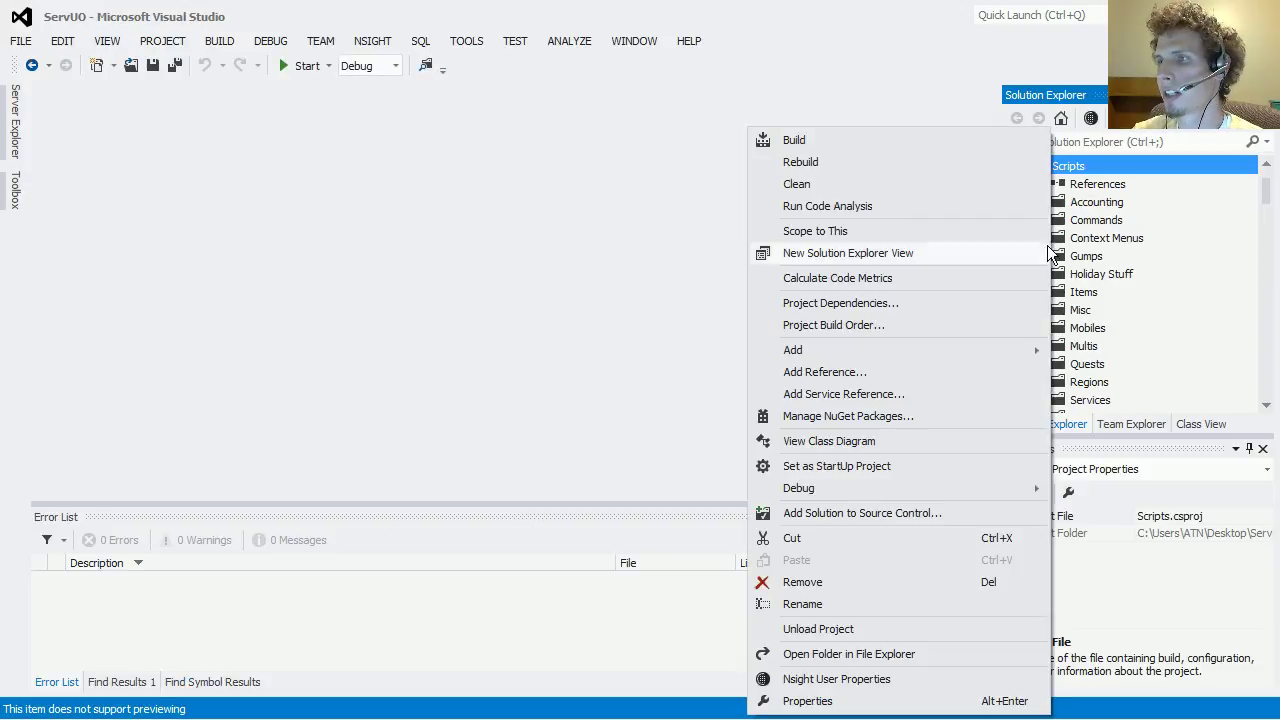
{"action": "left_click", "coordinate": [808, 701]}
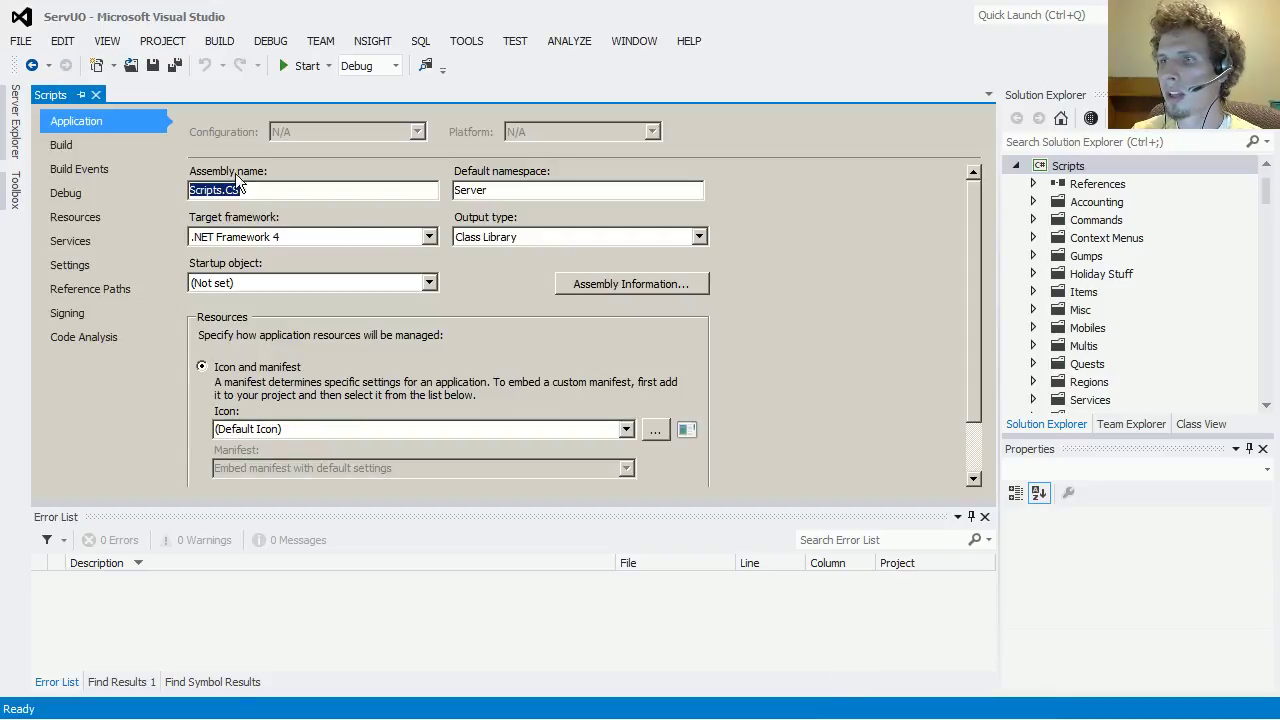
{"action": "left_click", "coordinate": [1064, 166]}
{"action": "right_click", "coordinate": [1062, 167]}
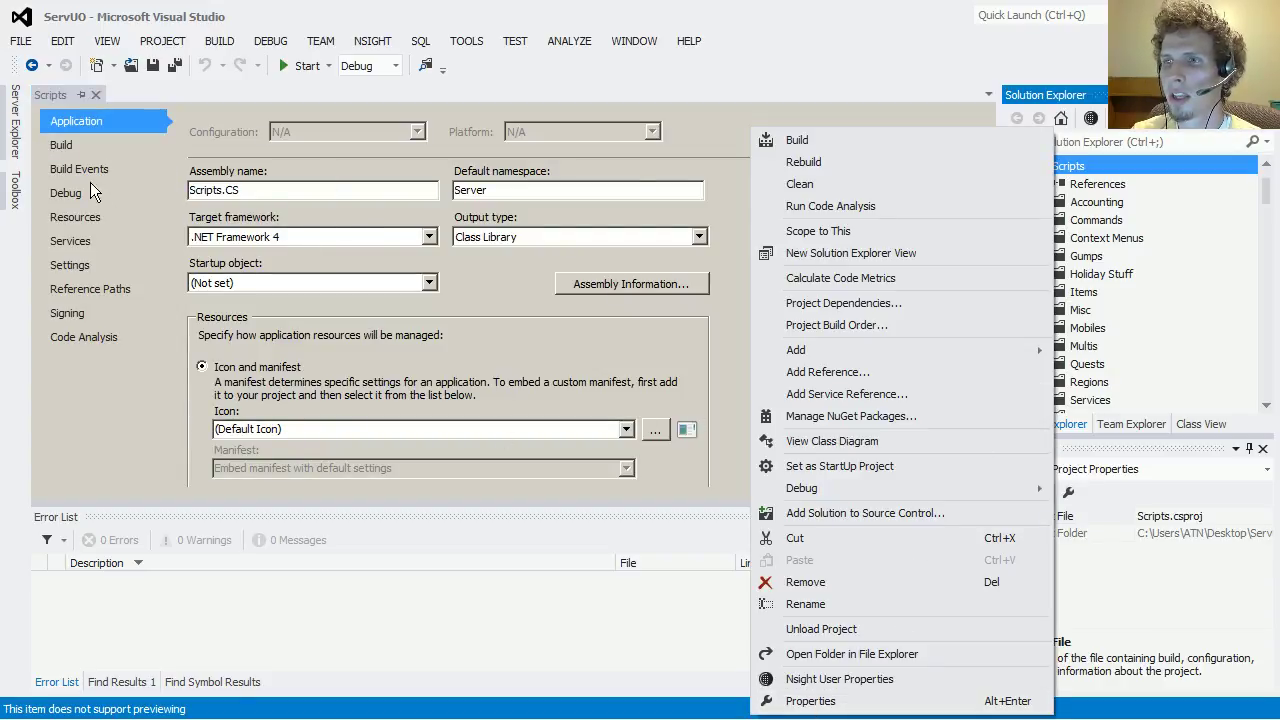
{"action": "left_click", "coordinate": [355, 300]}
{"action": "left_click", "coordinate": [355, 284]}
{"action": "left_click", "coordinate": [355, 297]}
Step: Switch the Scripts Build settings to the Debug configuration and check the platform
{"action": "left_click", "coordinate": [70, 150]}
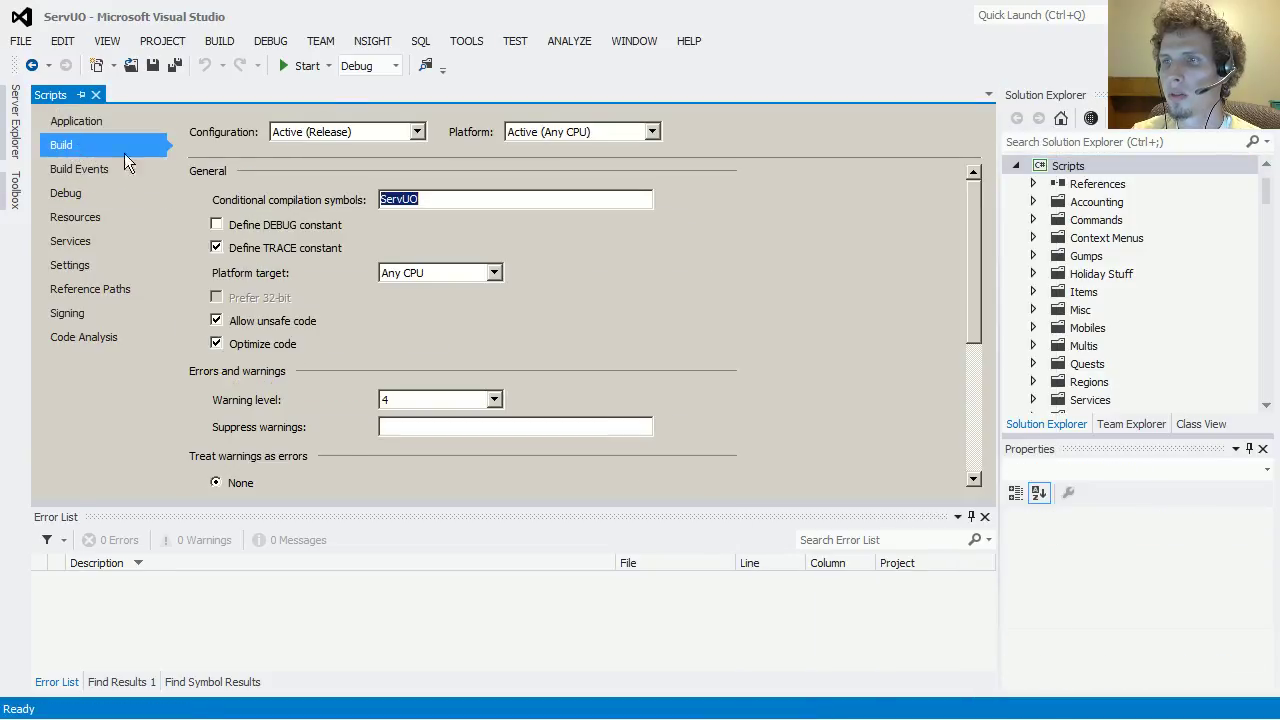
{"action": "left_click", "coordinate": [414, 131]}
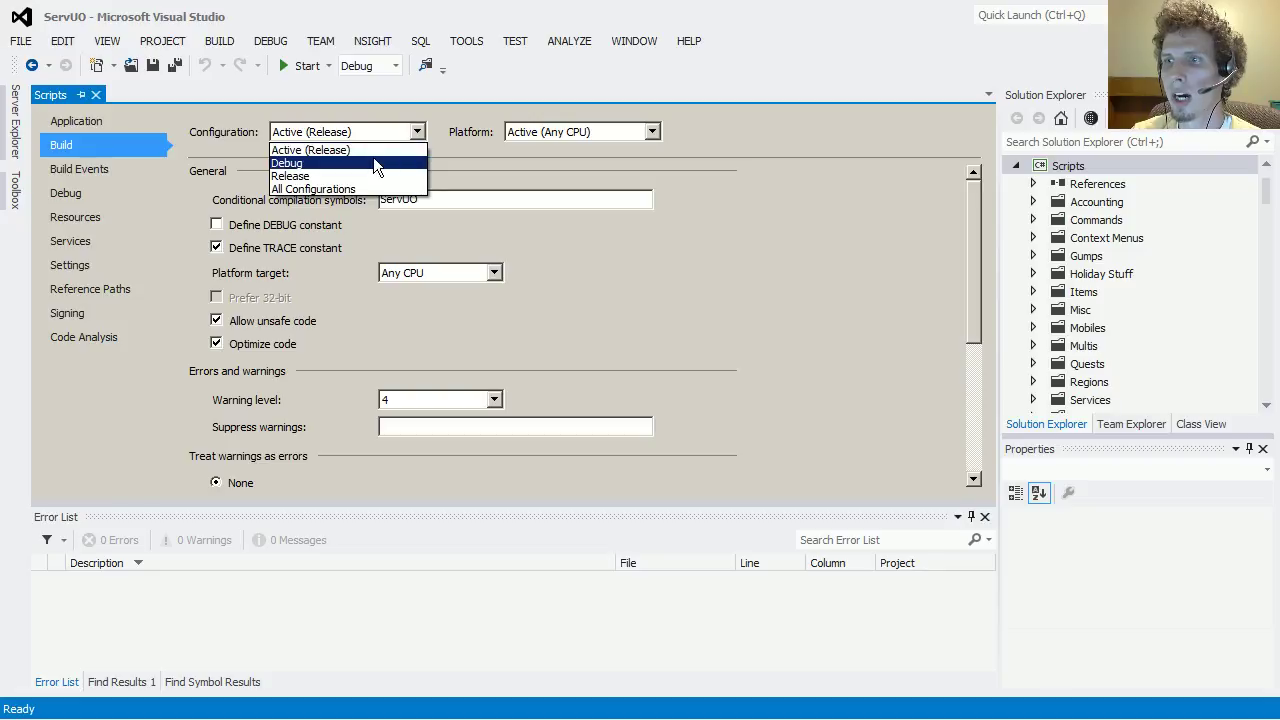
{"action": "left_click", "coordinate": [374, 162]}
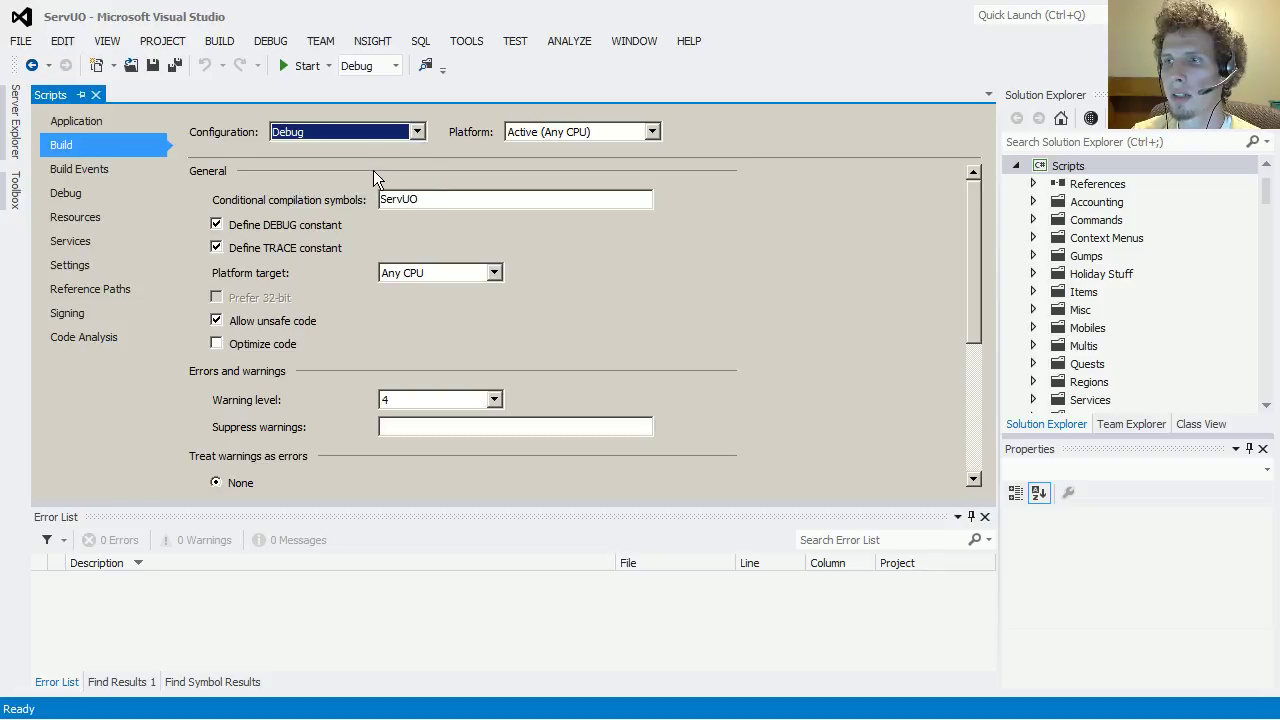
{"action": "left_click", "coordinate": [541, 131]}
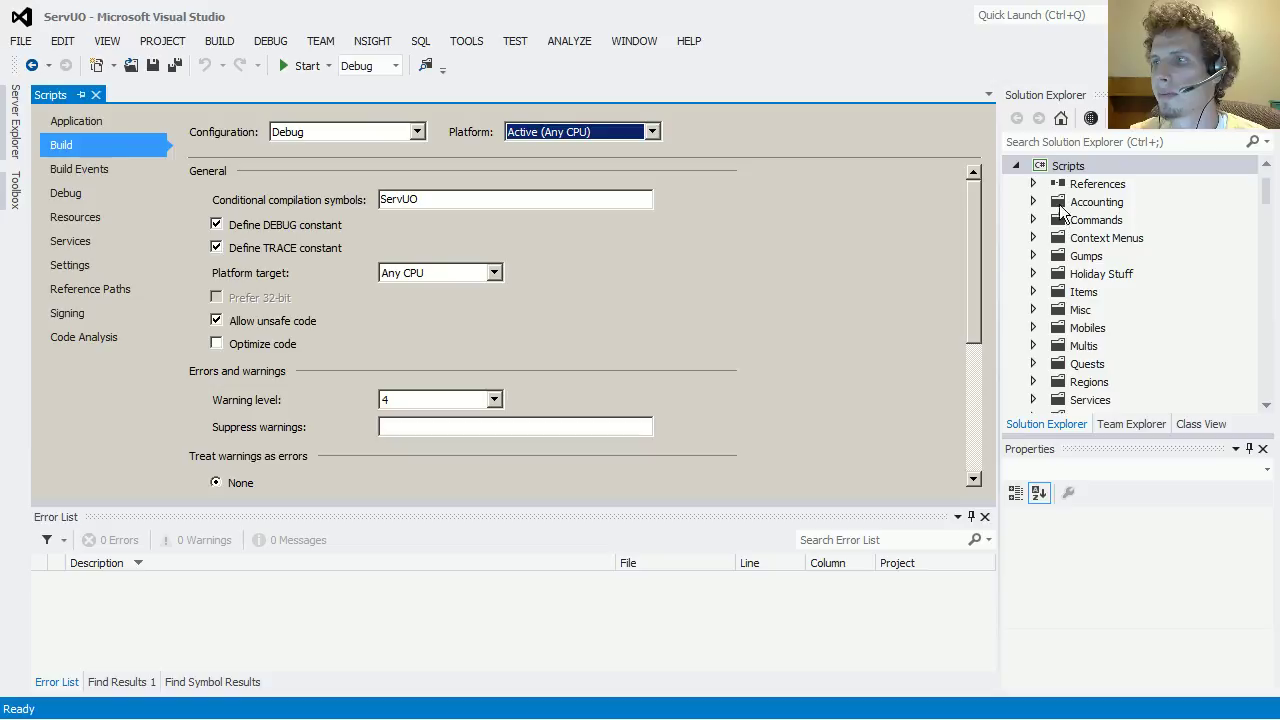
{"action": "left_click", "coordinate": [1017, 165]}
{"action": "left_click", "coordinate": [1048, 188]}
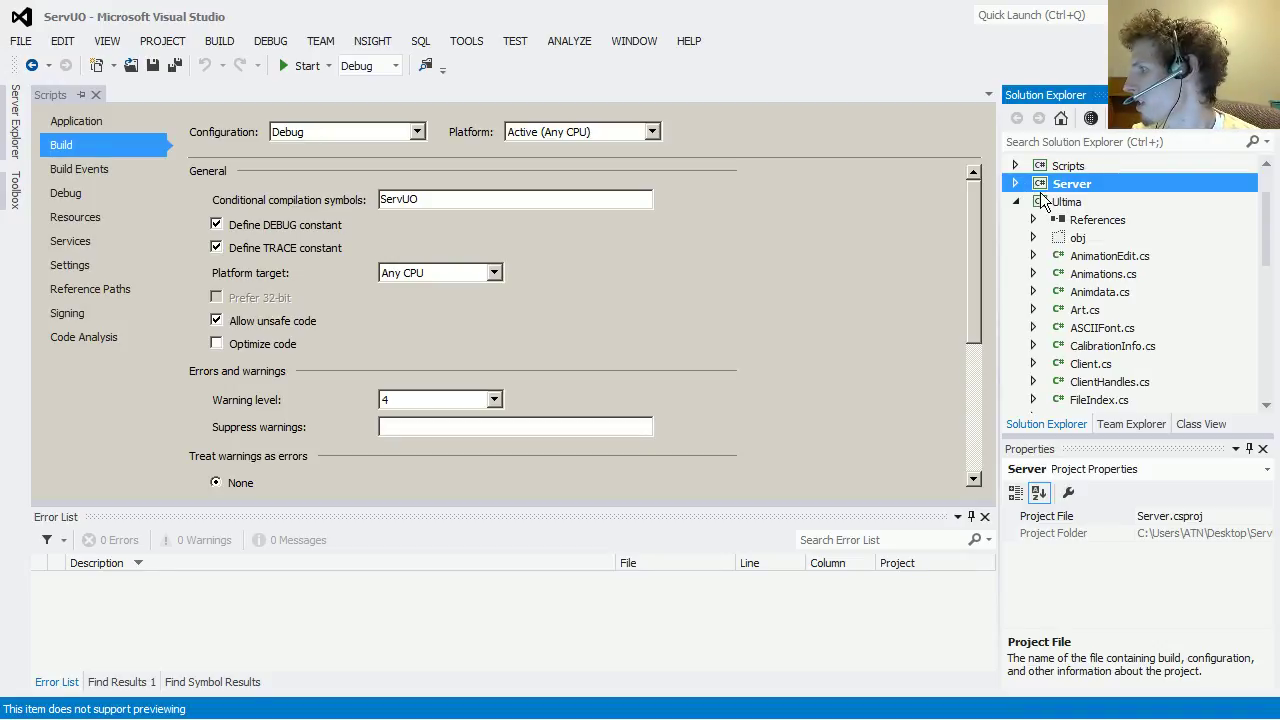
Step: Open the Server project's properties and check its Debug start settings and command line arguments
{"action": "right_click", "coordinate": [1047, 186]}
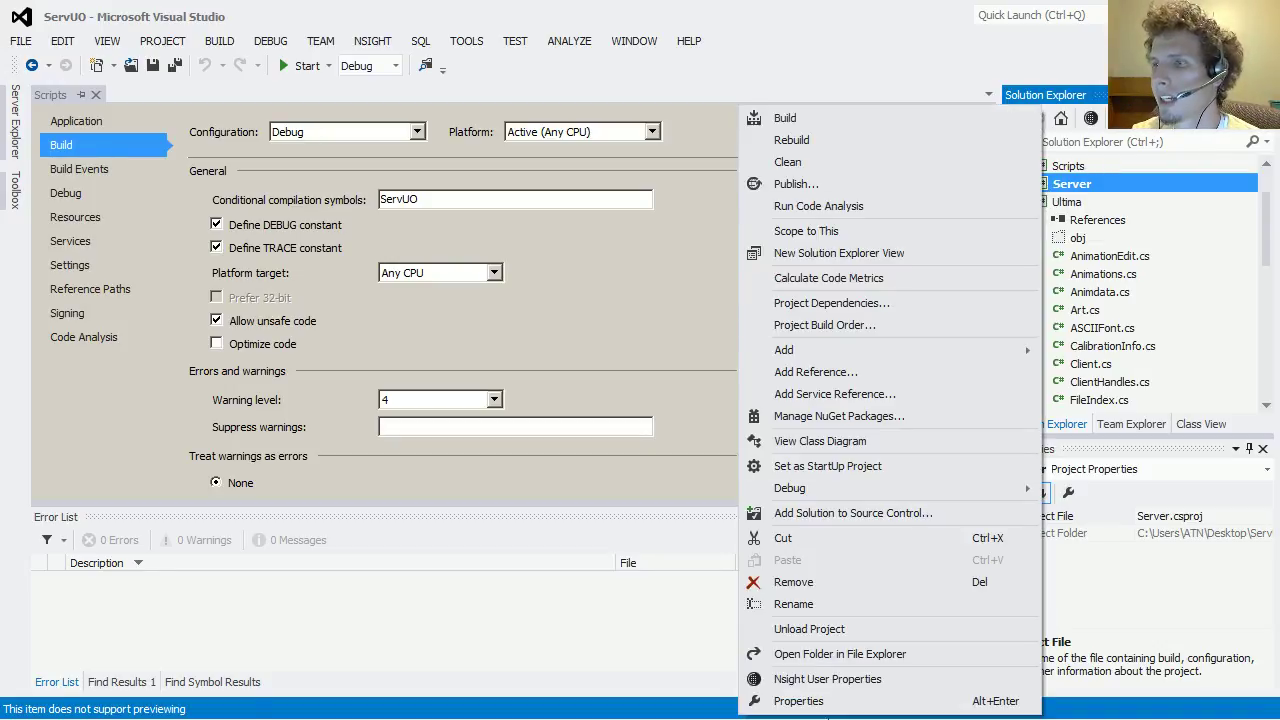
{"action": "left_click", "coordinate": [812, 705]}
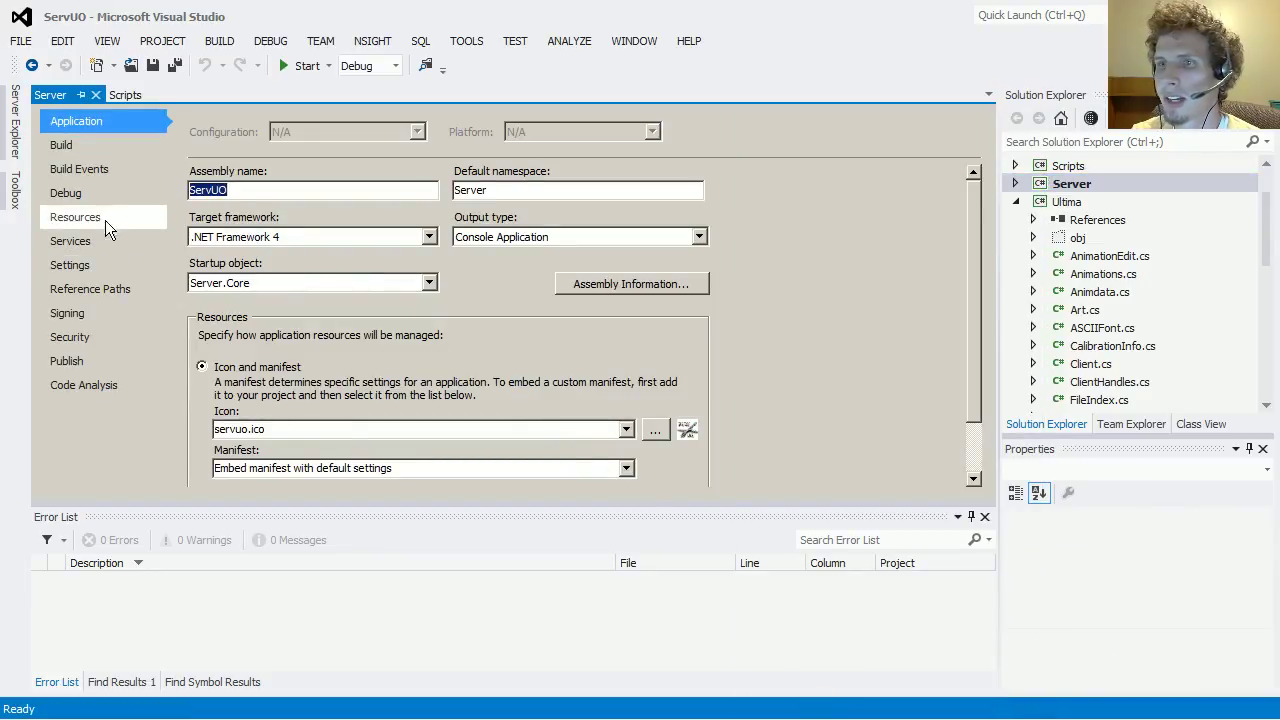
{"action": "left_click", "coordinate": [91, 204]}
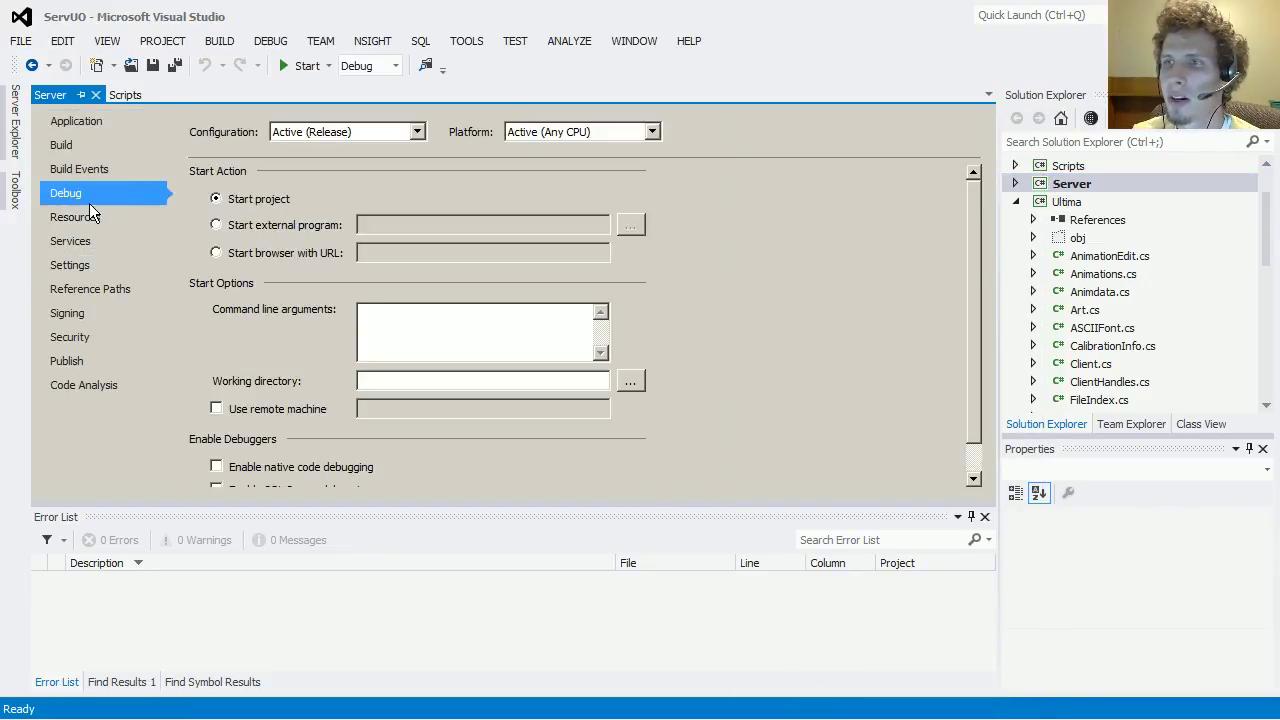
{"action": "left_click", "coordinate": [372, 338]}
{"action": "left_click", "coordinate": [79, 169]}
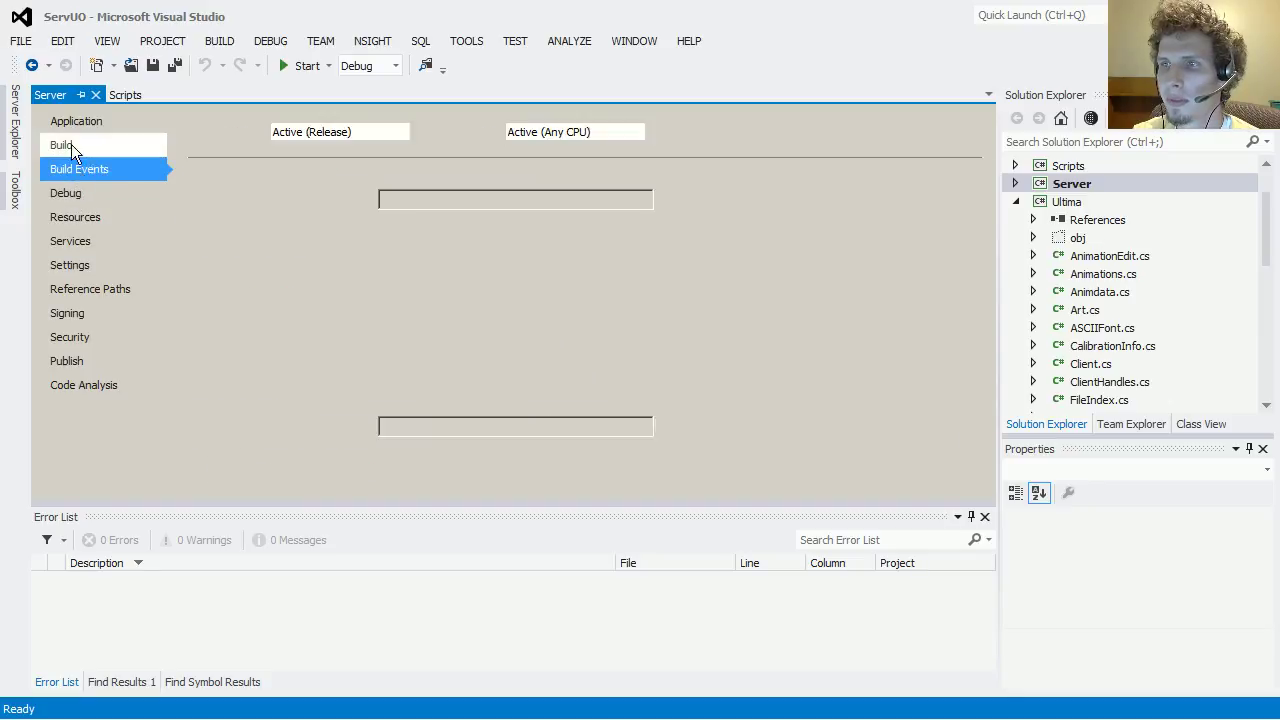
Step: Set Server's build configuration to Debug and start the server under the debugger
{"action": "left_click", "coordinate": [70, 146]}
{"action": "left_click", "coordinate": [352, 132]}
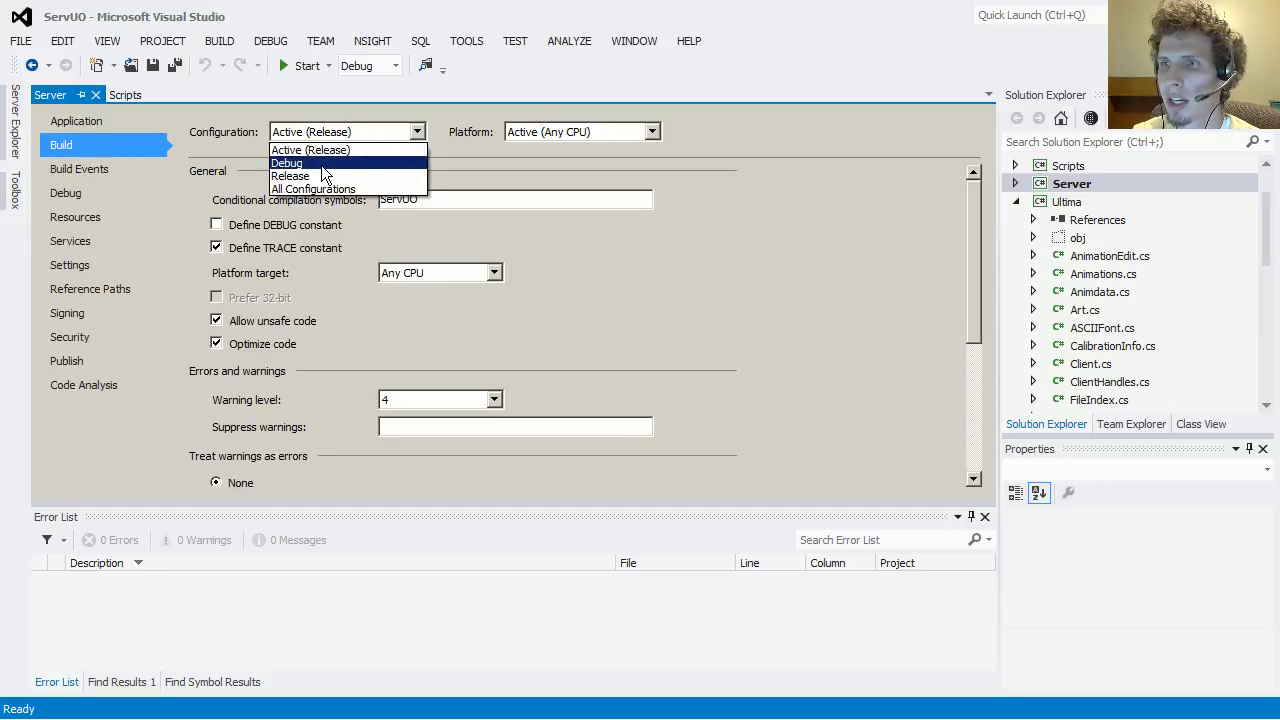
{"action": "left_click", "coordinate": [325, 164]}
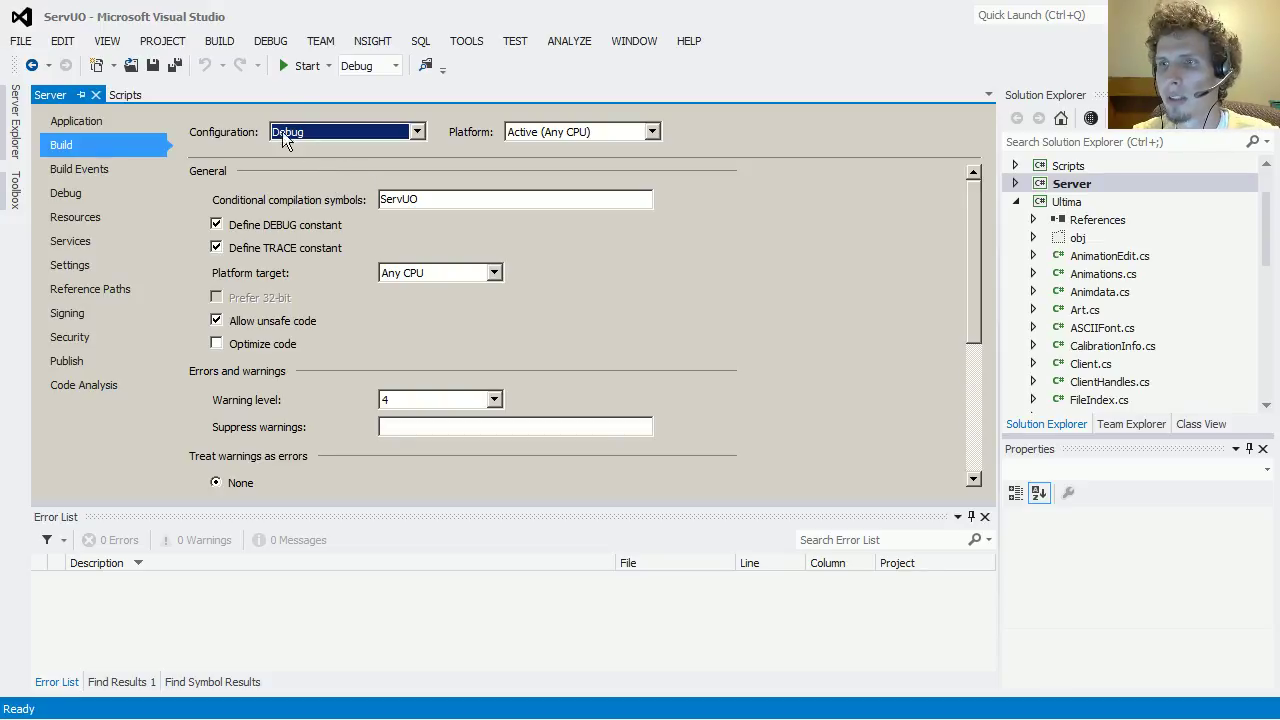
{"action": "left_click", "coordinate": [299, 67]}
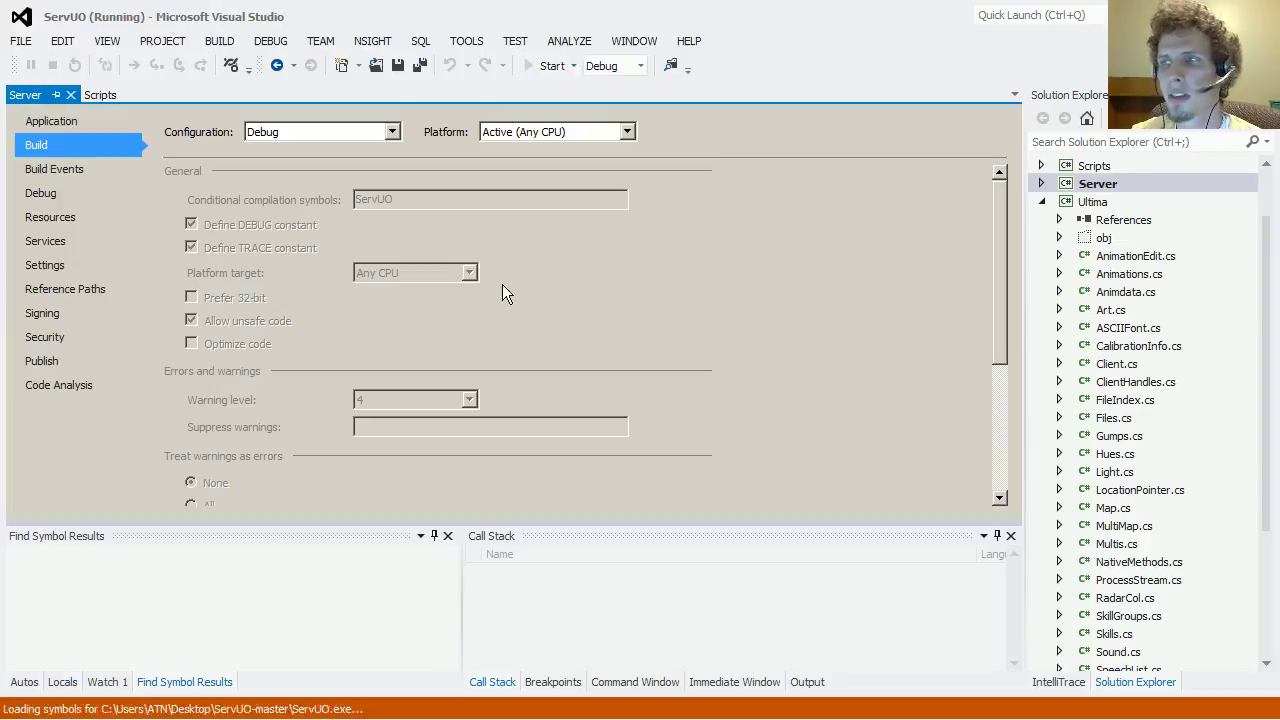
{"action": "left_click", "coordinate": [806, 468]}
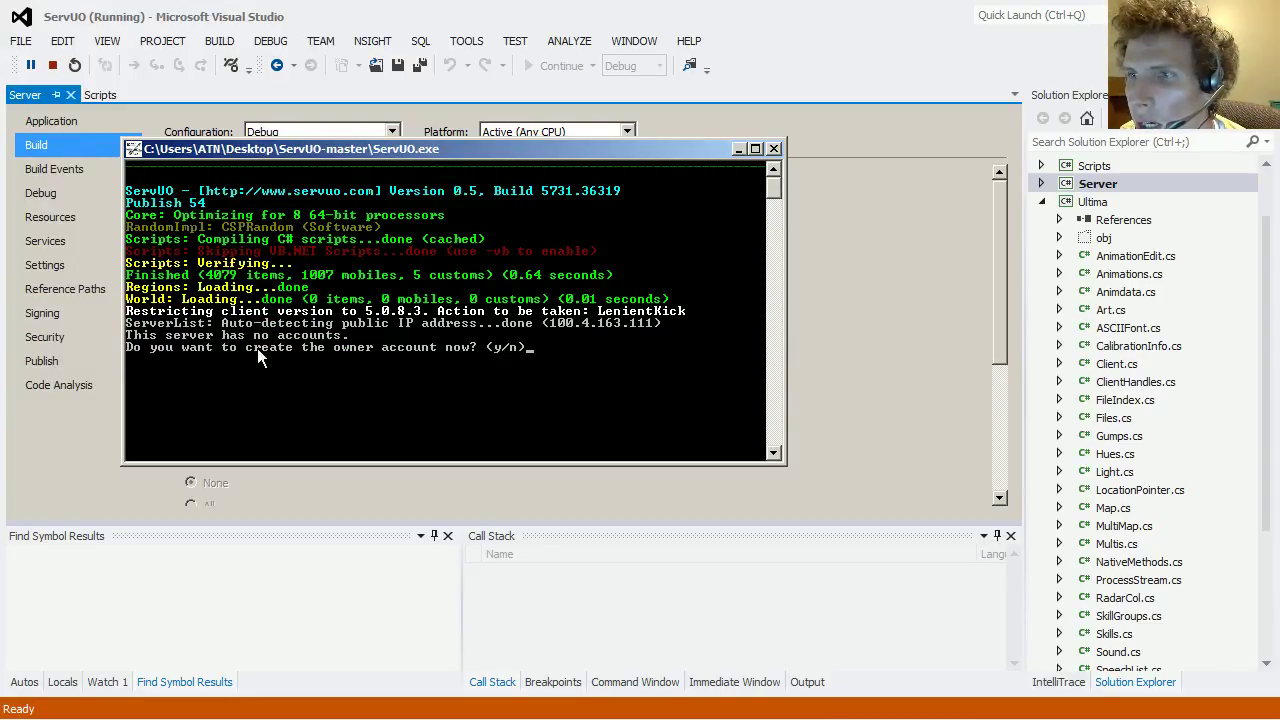
Step: Answer y to create the owner account with a username and password, then acknowledge Razor's welcome message
{"action": "left_click_drag", "start_coordinate": [663, 149], "coordinate": [783, 183]}
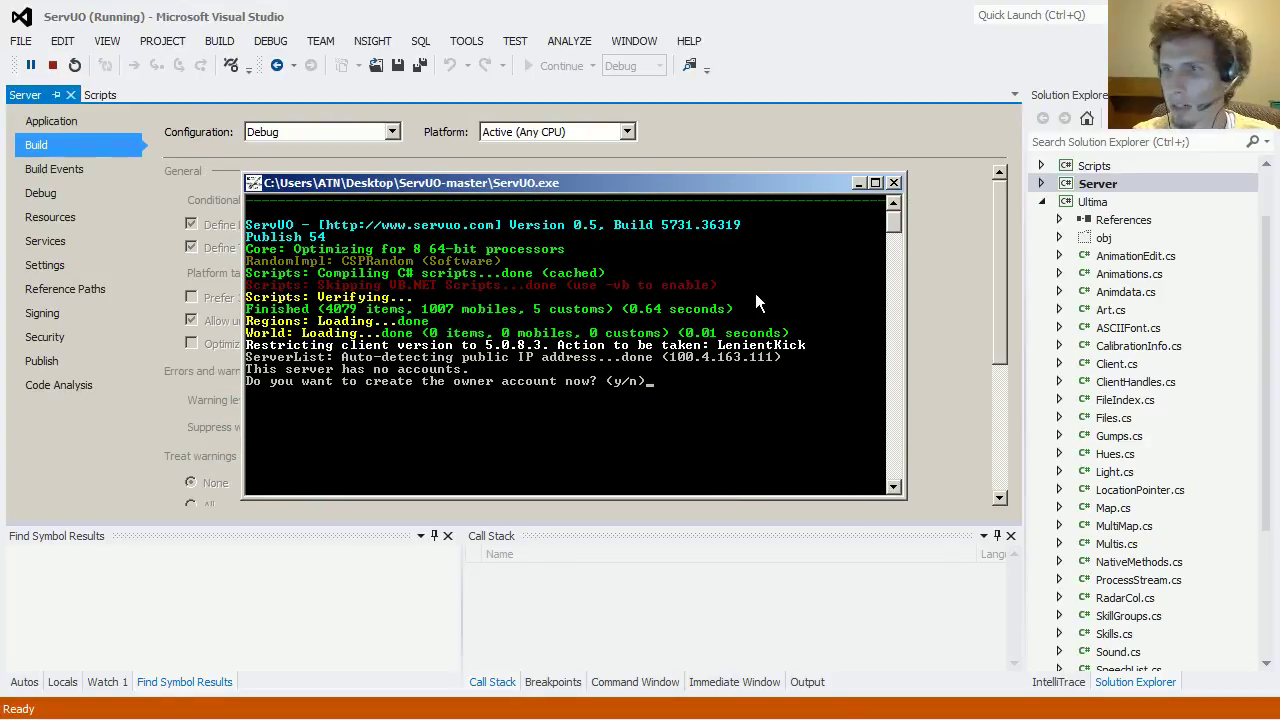
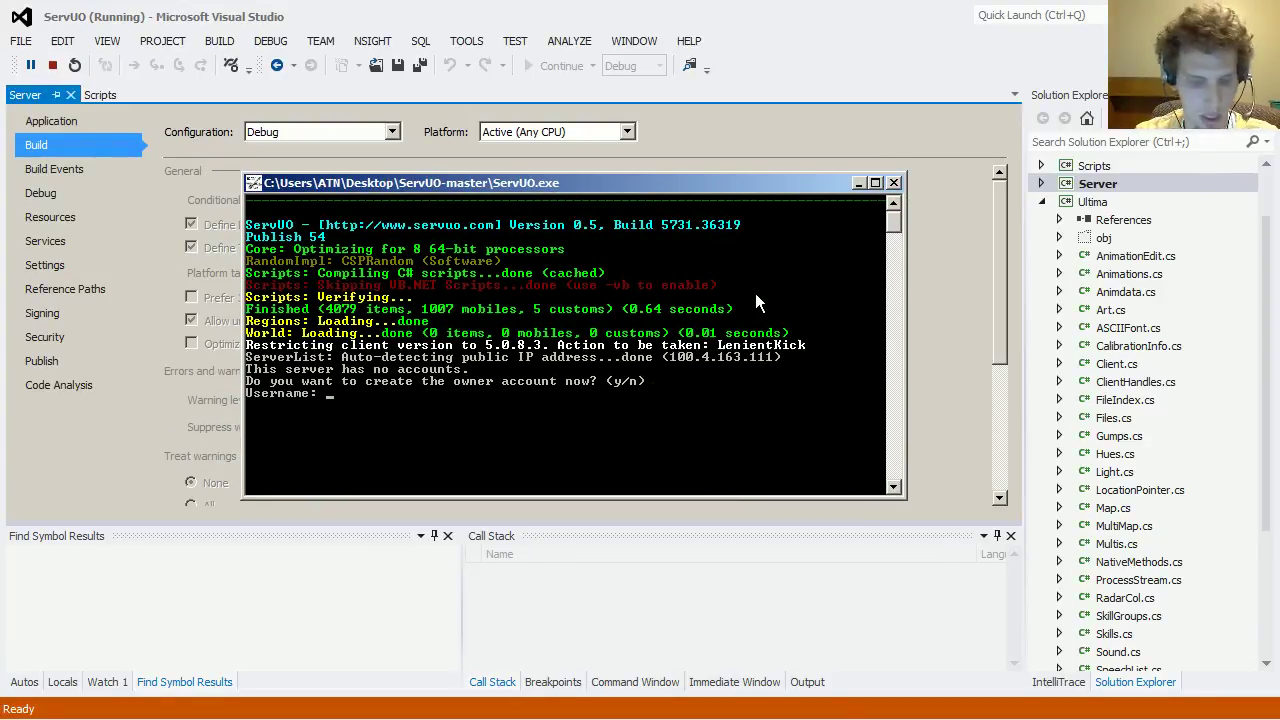
{"action": "key", "text": "Return"}
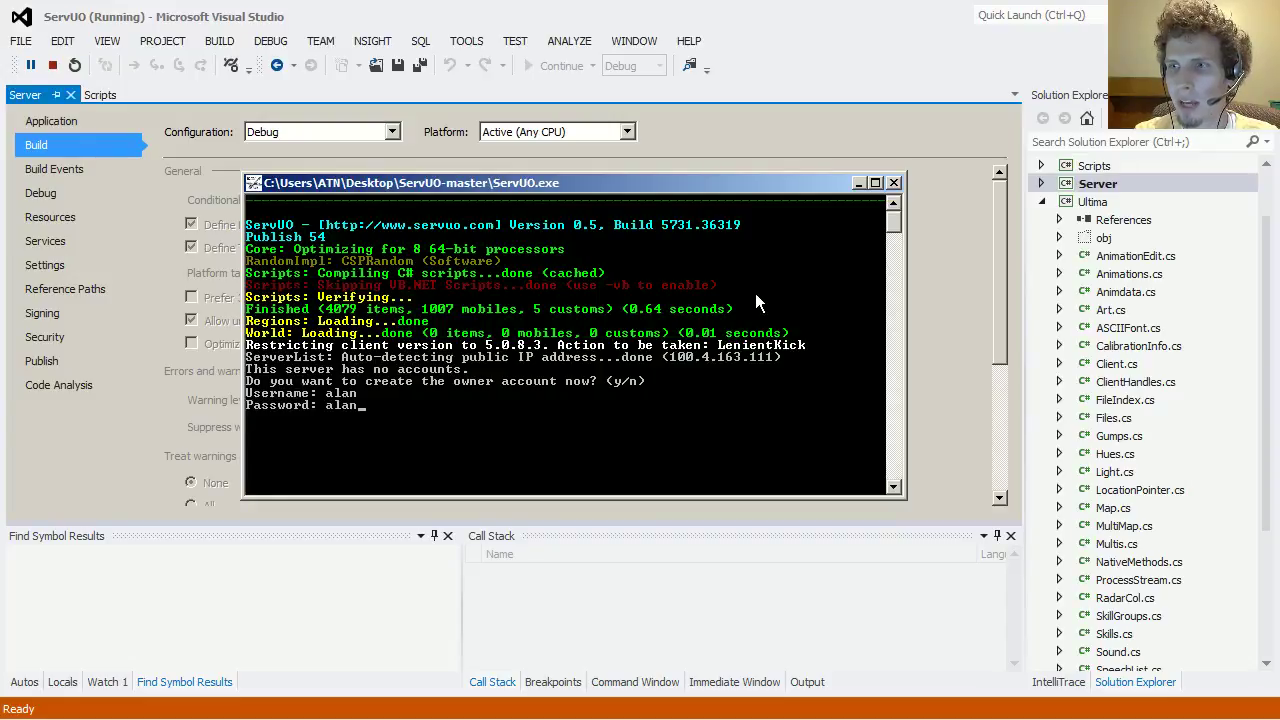
{"action": "key", "text": "Return"}
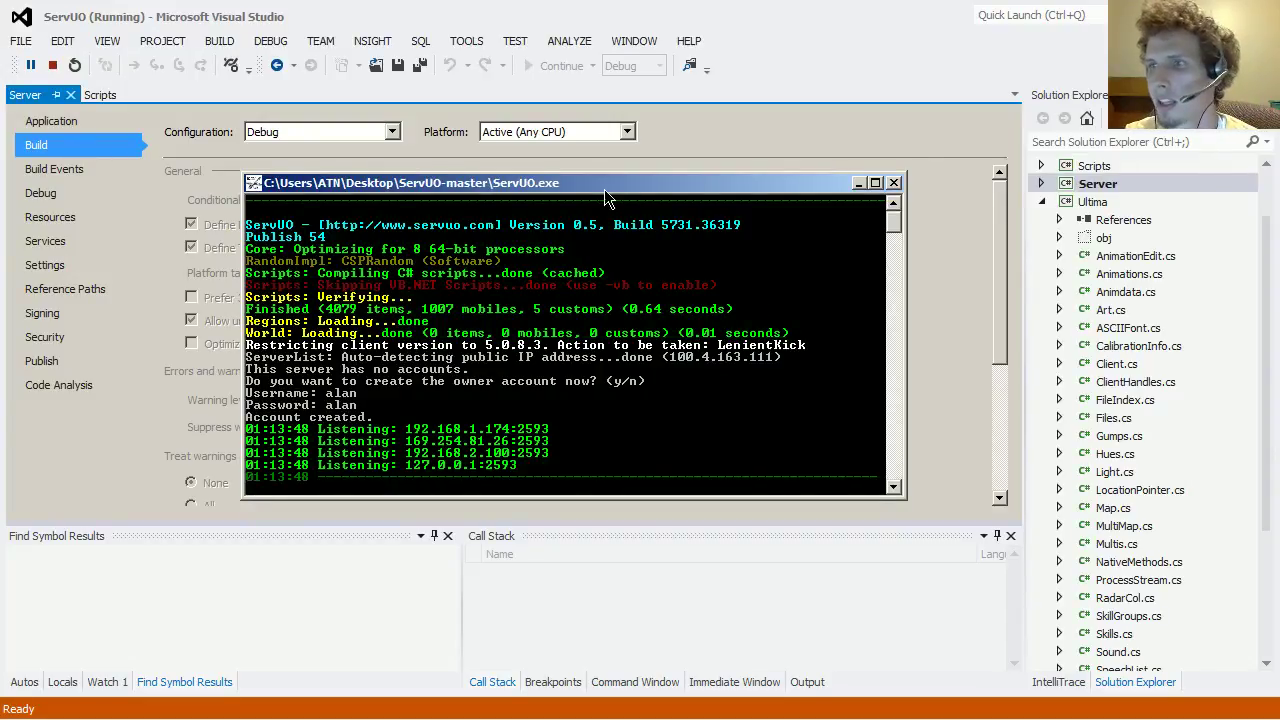
{"action": "left_click_drag", "start_coordinate": [610, 183], "coordinate": [654, 156]}
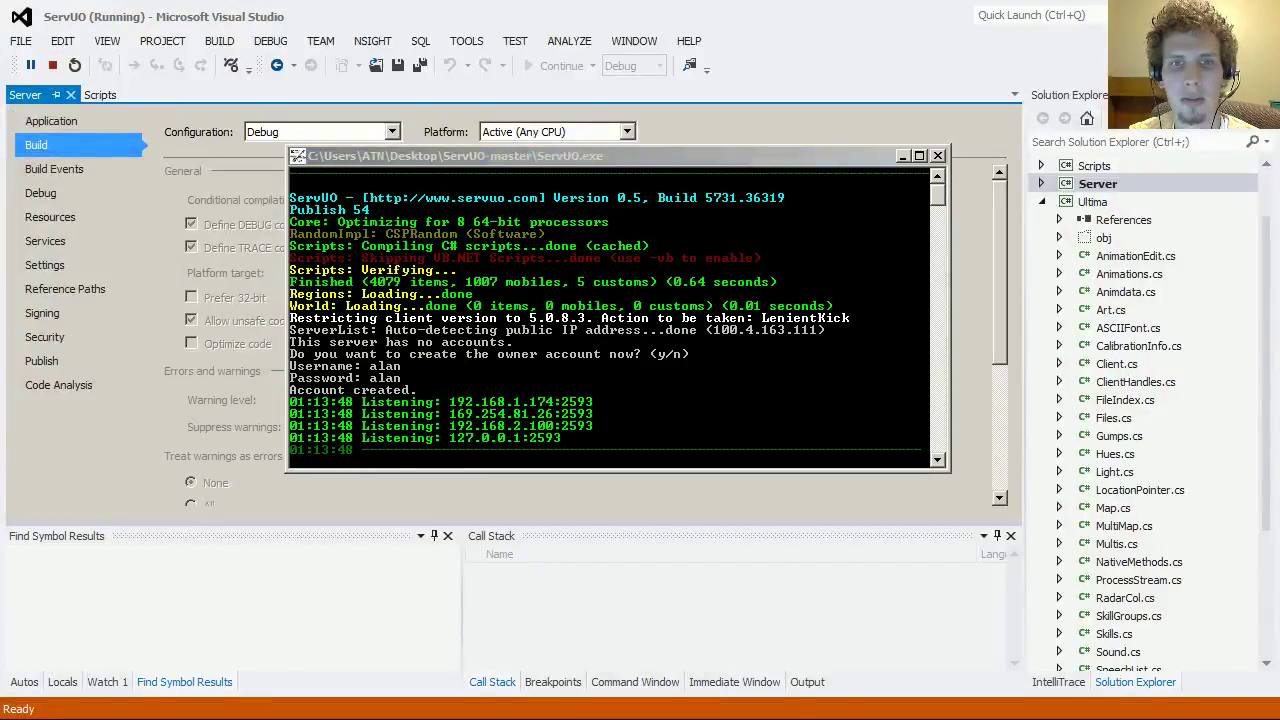
{"action": "left_click", "coordinate": [455, 496]}
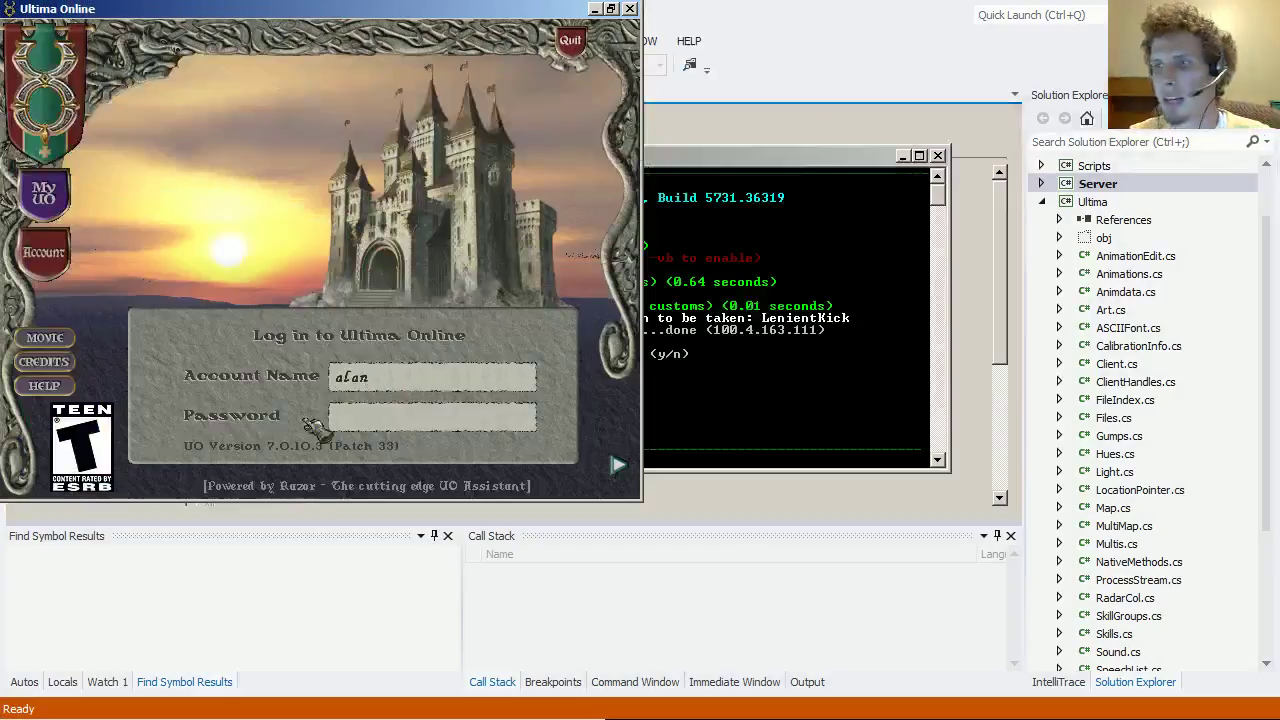
Step: Log in to the game and enter the Sidragrosam shard to create a character
{"action": "key", "text": "Return"}
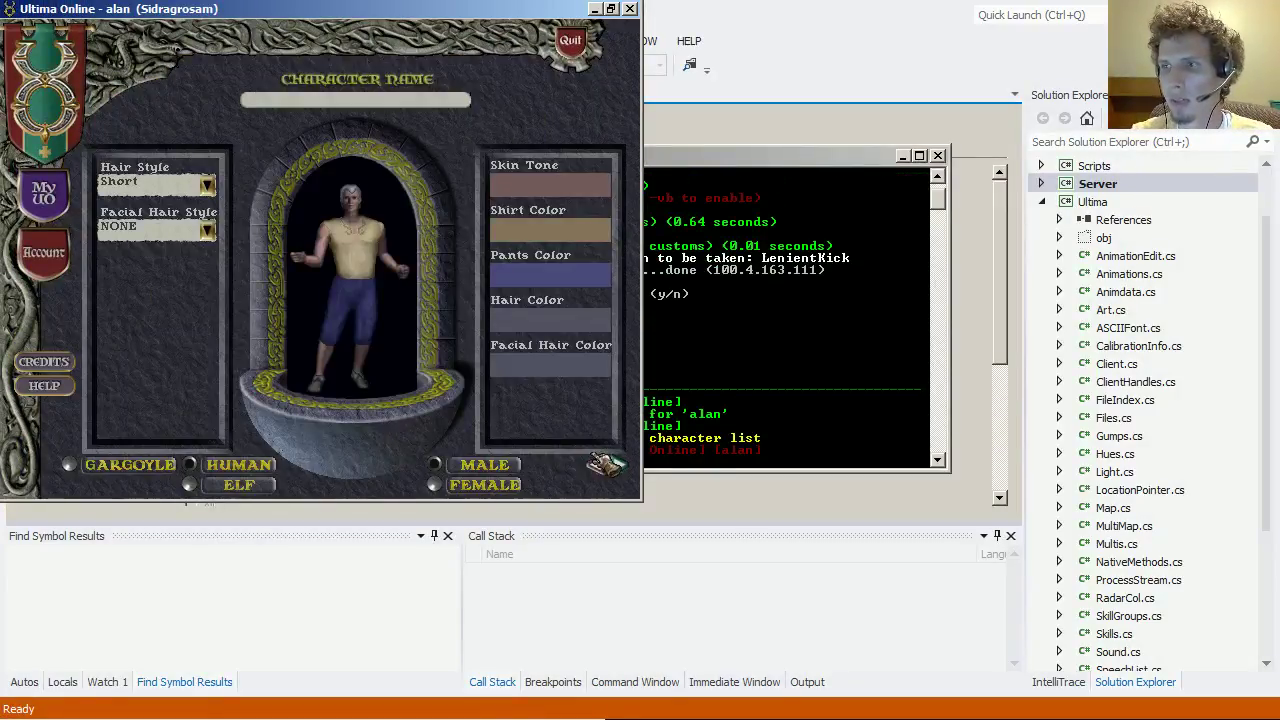
{"action": "left_click", "coordinate": [594, 465]}
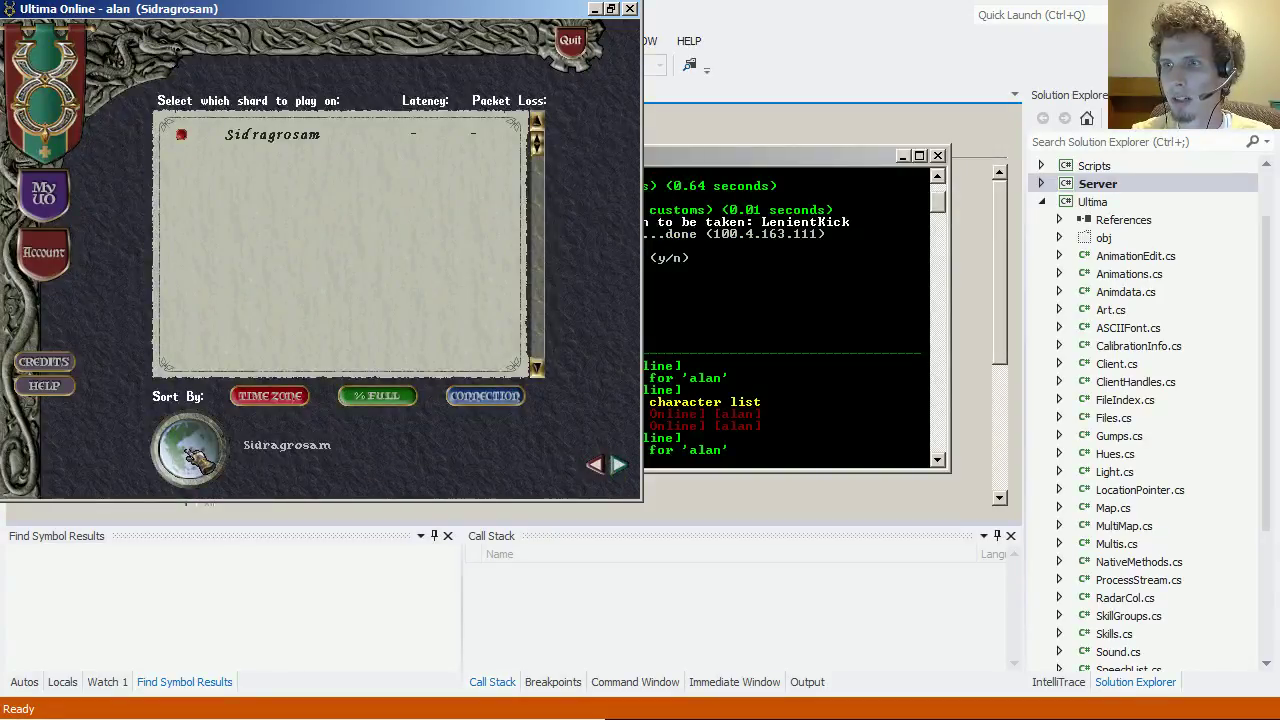
{"action": "left_click", "coordinate": [195, 455]}
Step: Name the character and give it a skin tone, orange shirt, red pants and gold hair
{"action": "type", "text": "Alan"}
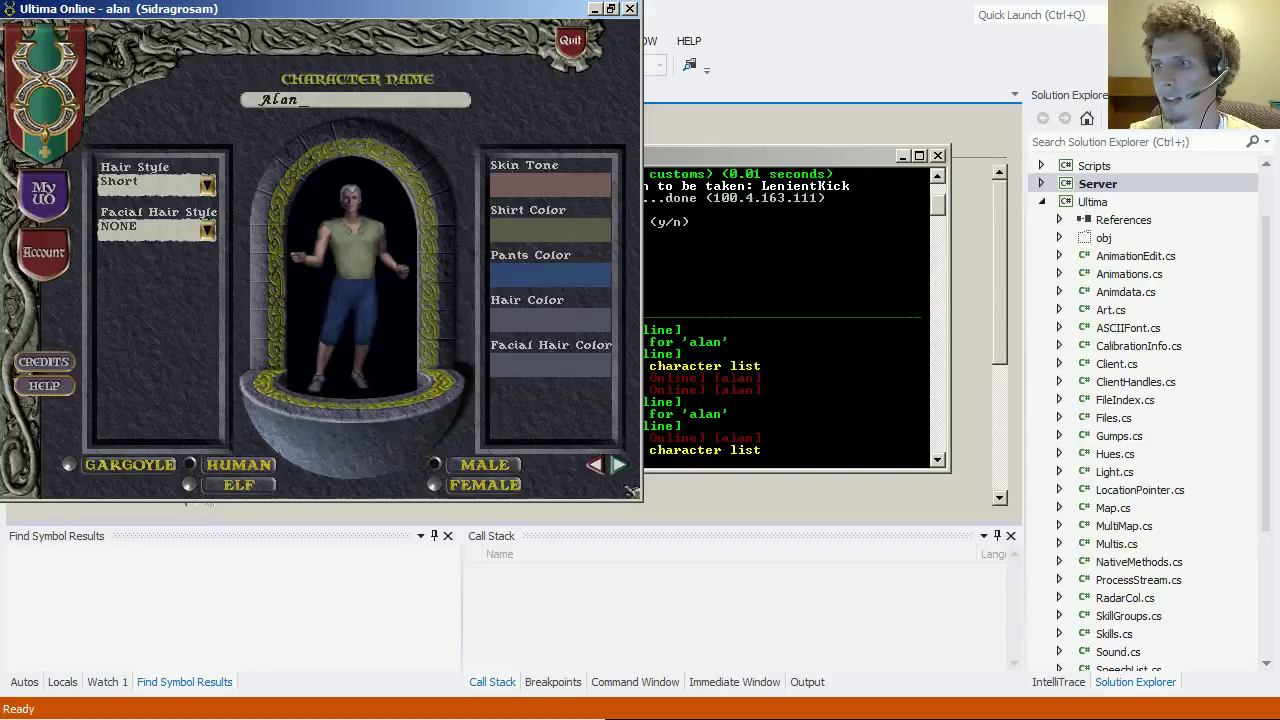
{"action": "left_click", "coordinate": [548, 190]}
{"action": "left_click", "coordinate": [580, 200]}
{"action": "left_click", "coordinate": [557, 243]}
{"action": "left_click", "coordinate": [550, 283]}
{"action": "left_click", "coordinate": [548, 275]}
{"action": "left_click", "coordinate": [548, 300]}
{"action": "left_click", "coordinate": [545, 320]}
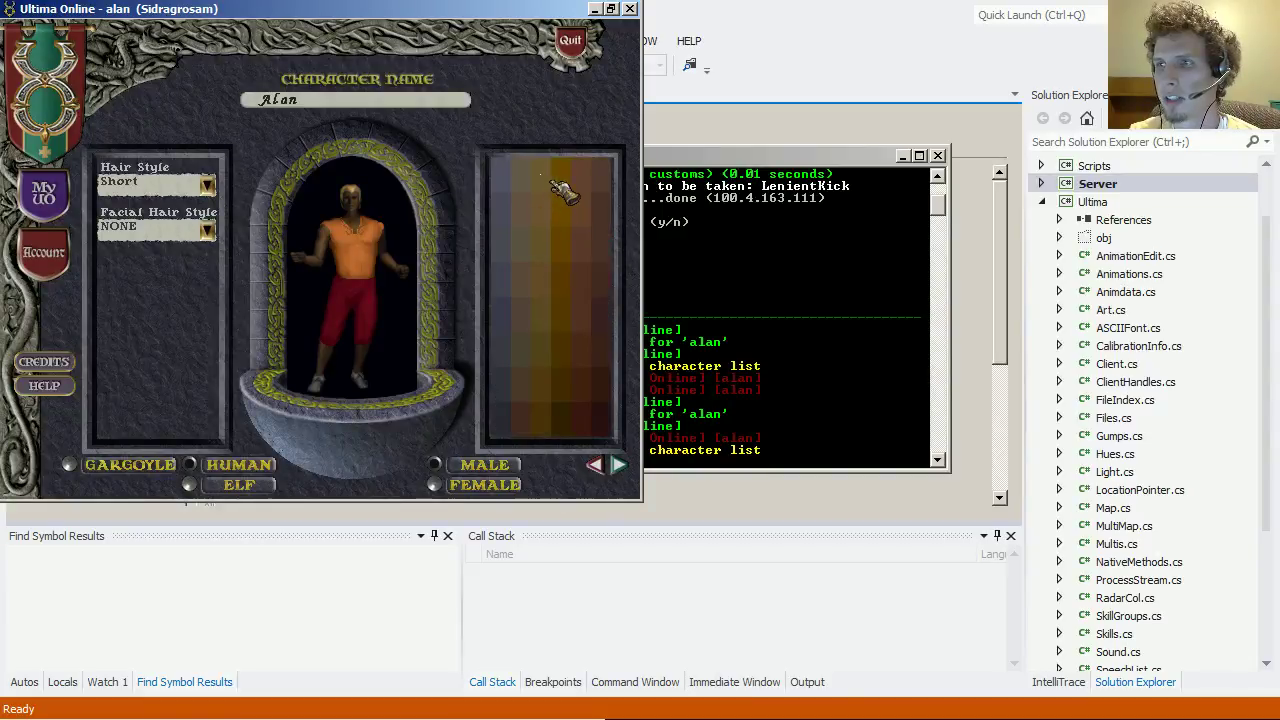
{"action": "left_click", "coordinate": [563, 188]}
Step: Give the character Curly hair and a long beard, then choose a trade to create it
{"action": "left_click", "coordinate": [148, 190]}
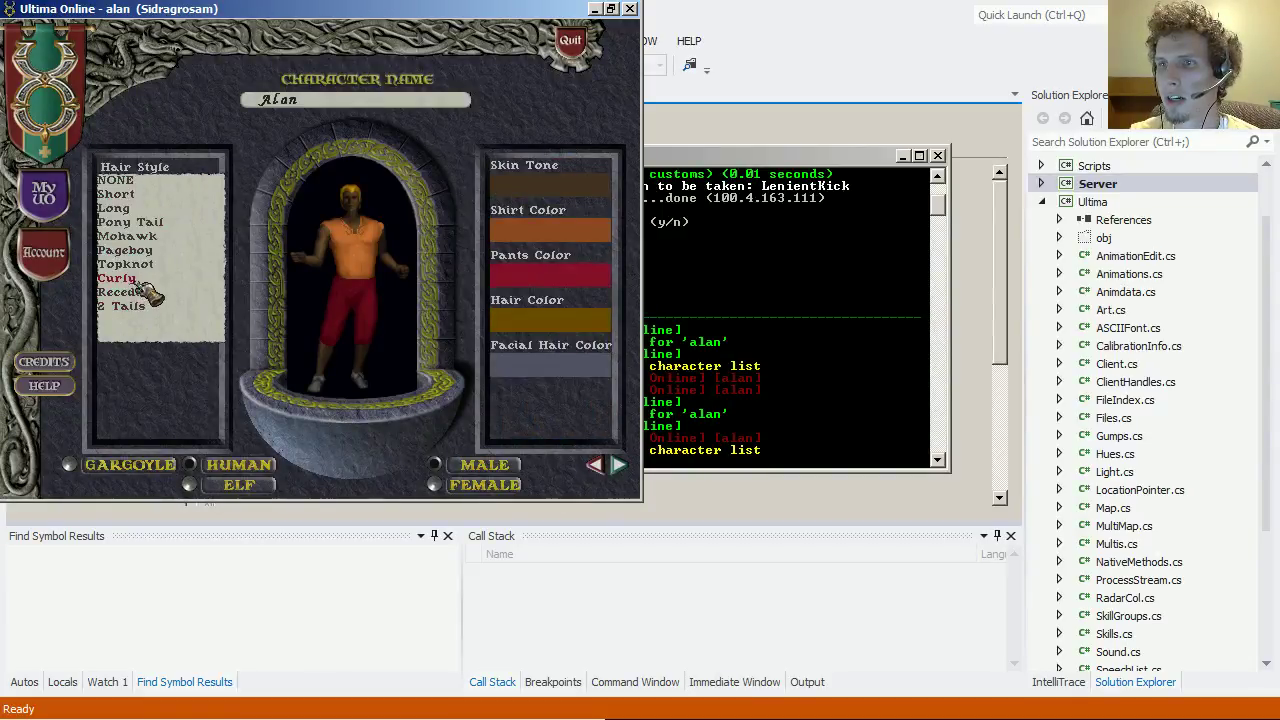
{"action": "left_click", "coordinate": [141, 284]}
{"action": "left_click", "coordinate": [206, 230]}
{"action": "left_click", "coordinate": [165, 256]}
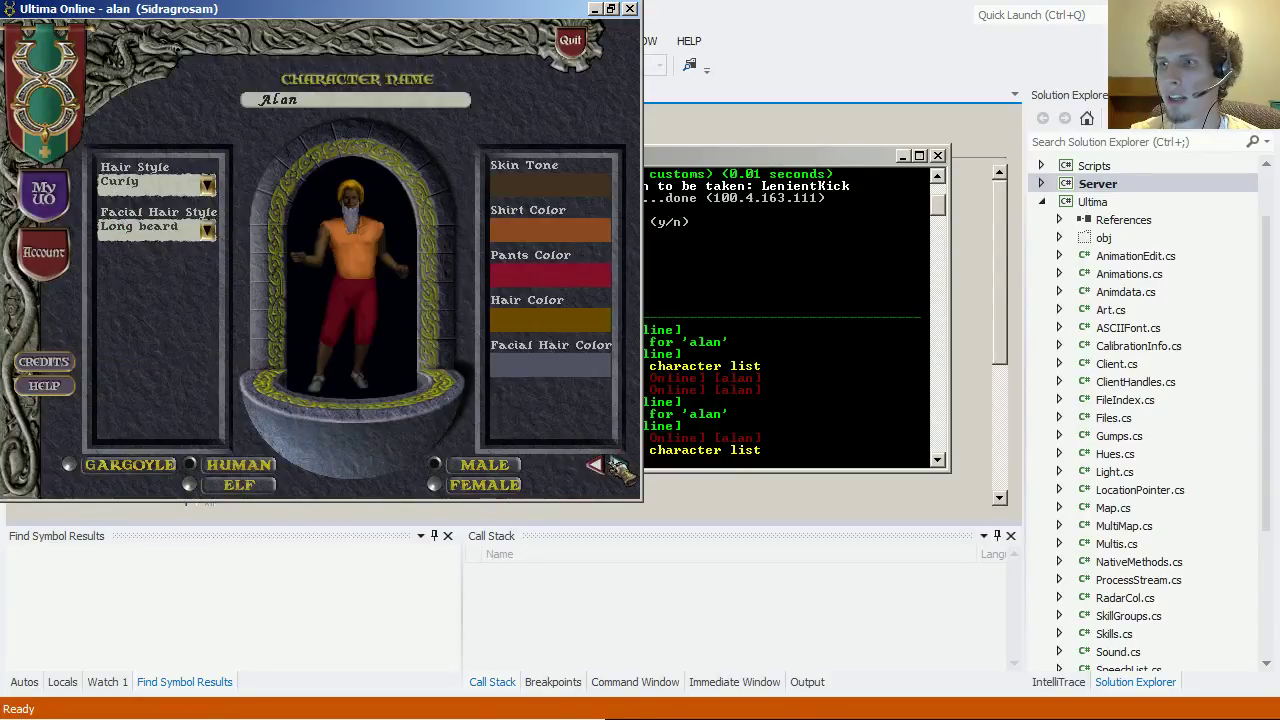
{"action": "left_click", "coordinate": [618, 465]}
{"action": "left_click", "coordinate": [505, 358]}
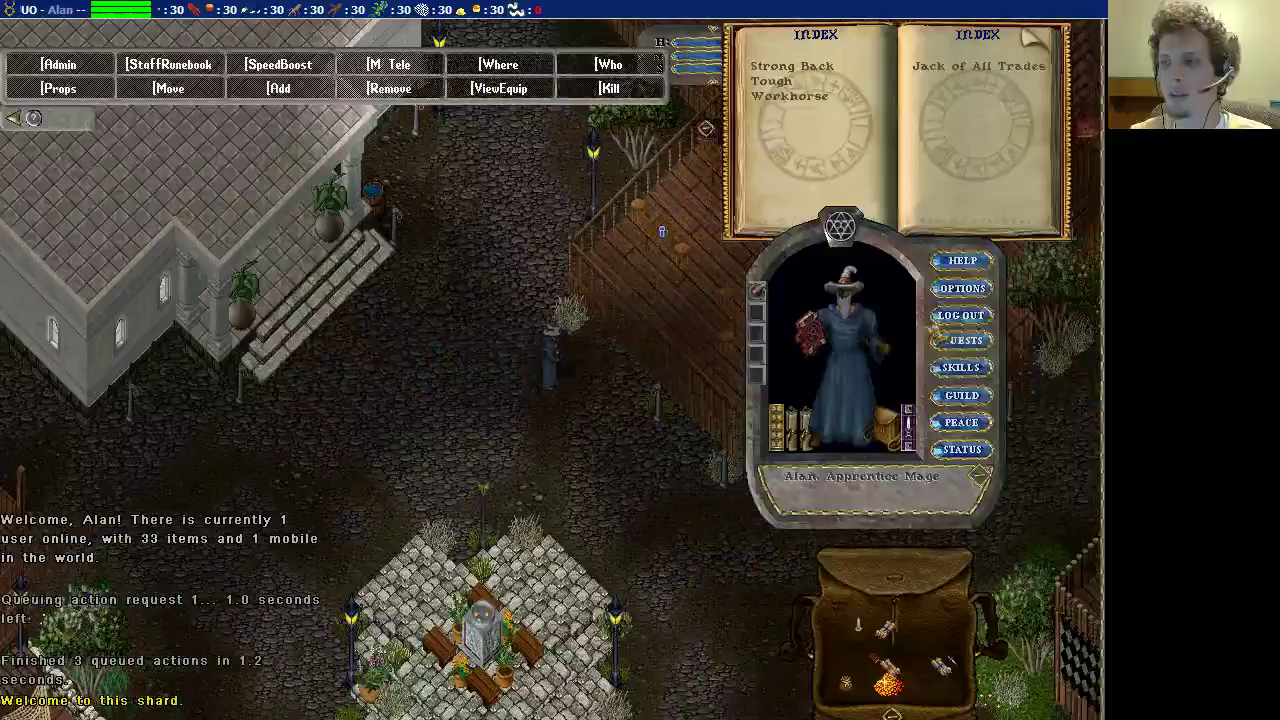
Step: Hide the staff commands, walk down-left, enlarge the map, then relaunch the client and log back in
{"action": "left_click", "coordinate": [12, 118]}
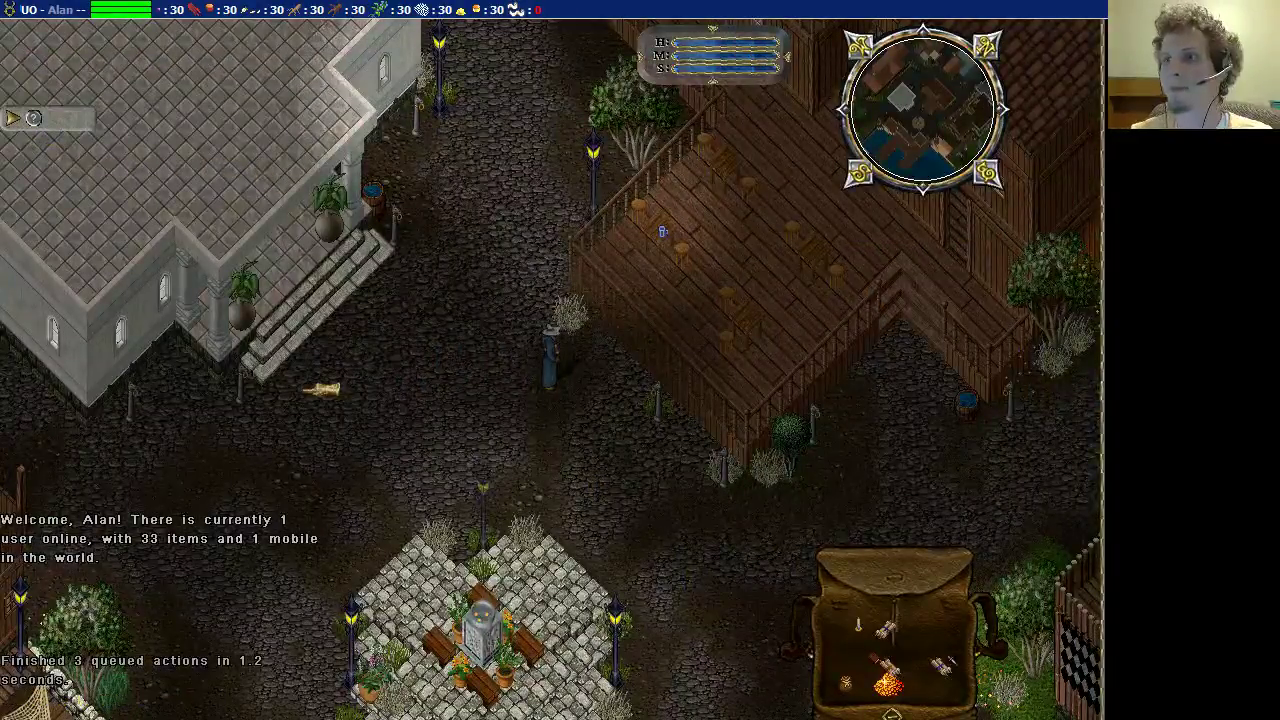
{"action": "right_click", "coordinate": [320, 560]}
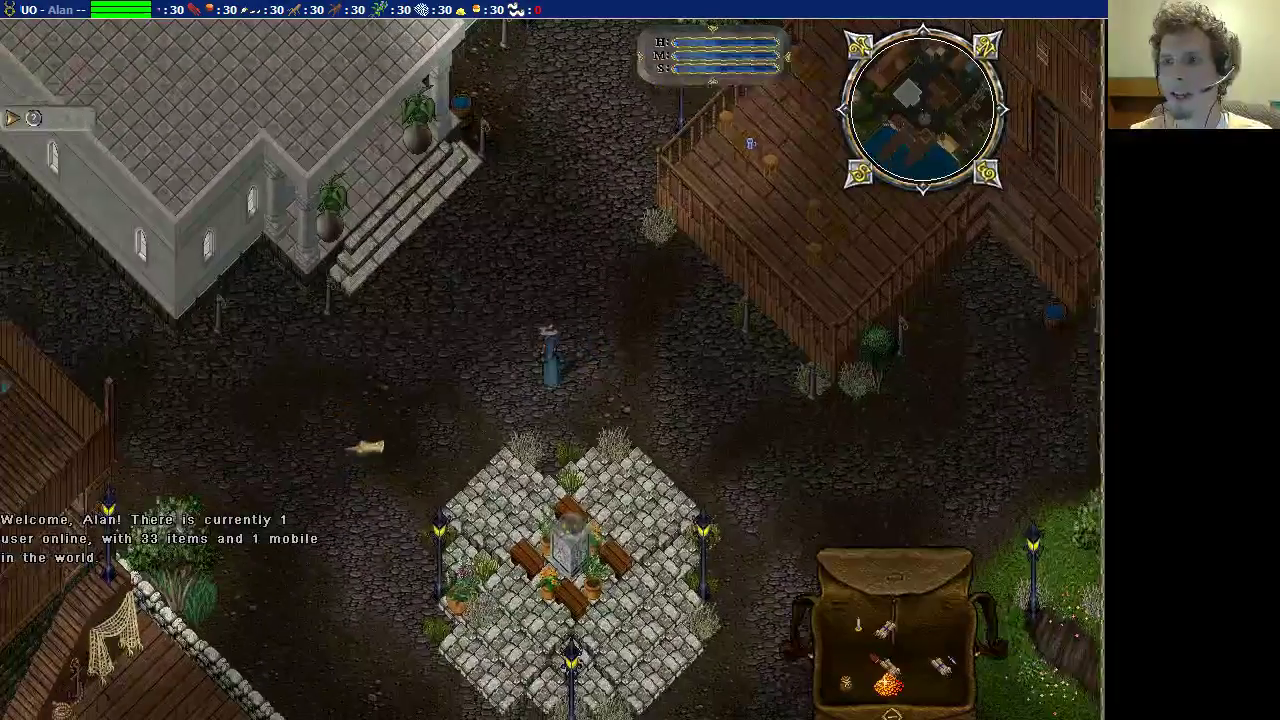
{"action": "right_click", "coordinate": [366, 449]}
{"action": "key", "text": "alt+r"}
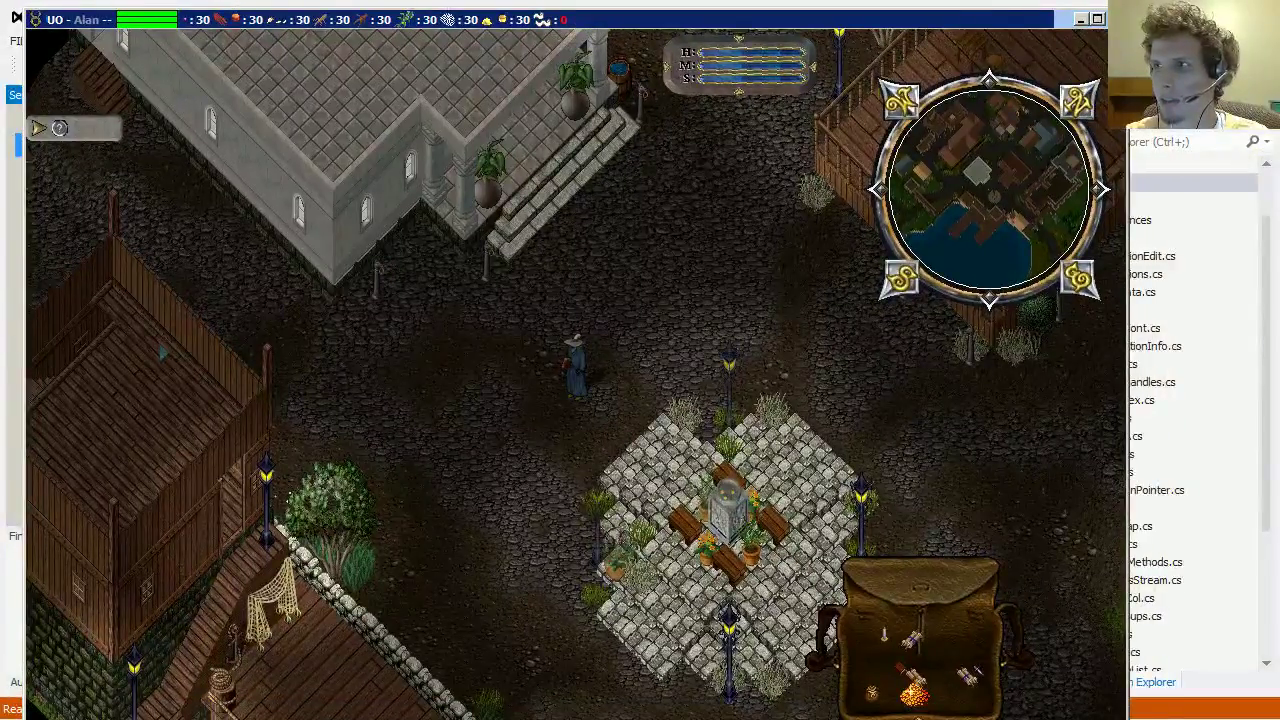
{"action": "left_click", "coordinate": [1097, 19]}
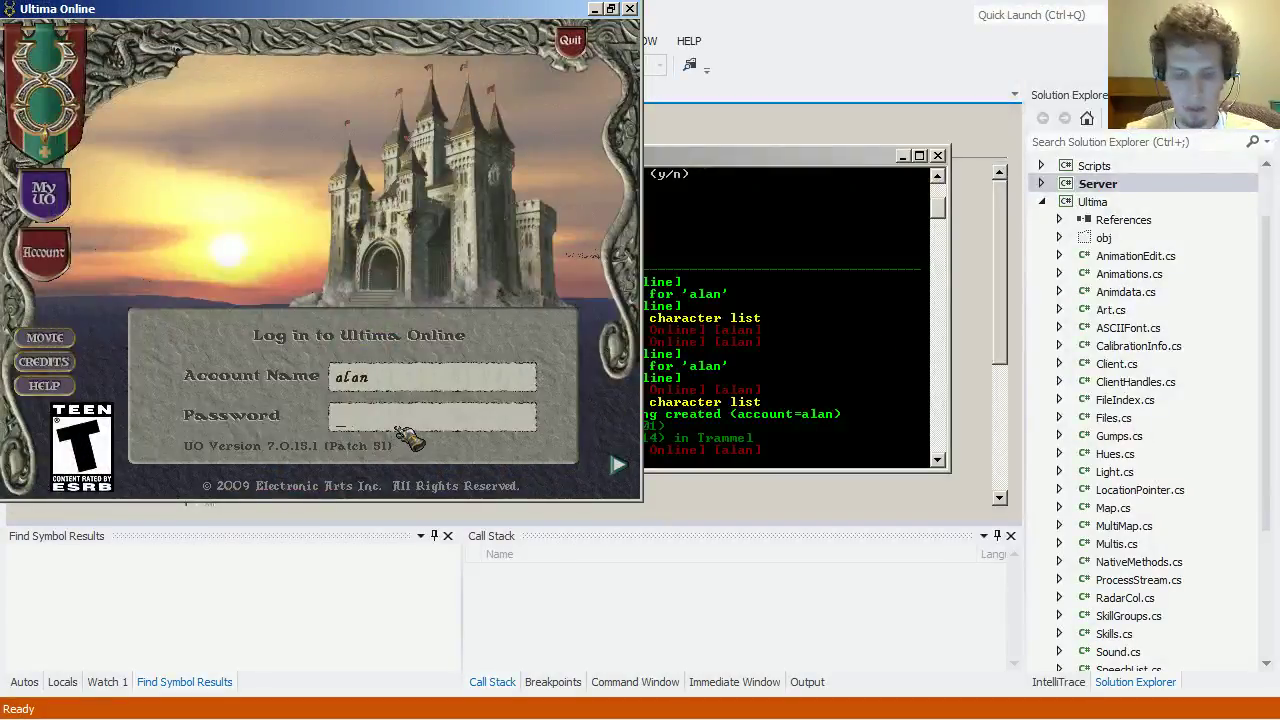
{"action": "key", "text": "Return"}
{"action": "key", "text": "Return"}
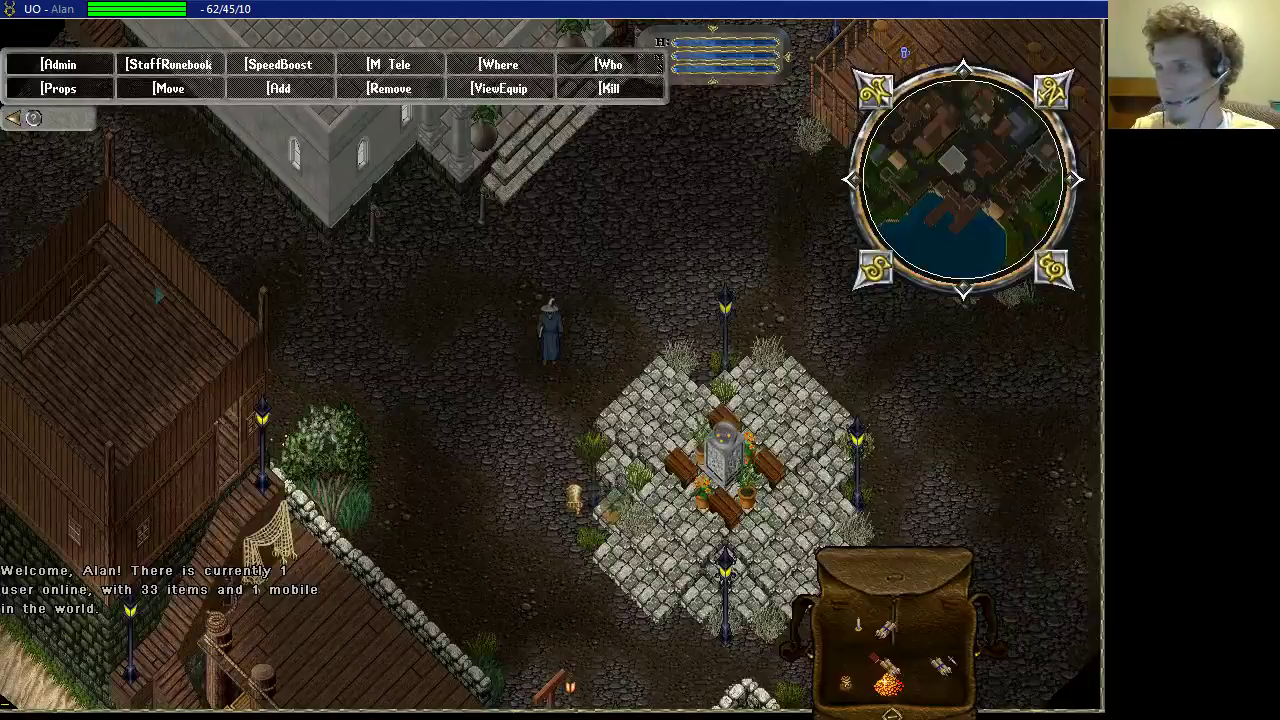
Step: Spawn two balrons with [add balron, one beside the character and one above it
{"action": "key", "text": "Down"}
{"action": "type", "text": "[add balron"}
{"action": "key", "text": "Return"}
{"action": "left_click", "coordinate": [530, 430]}
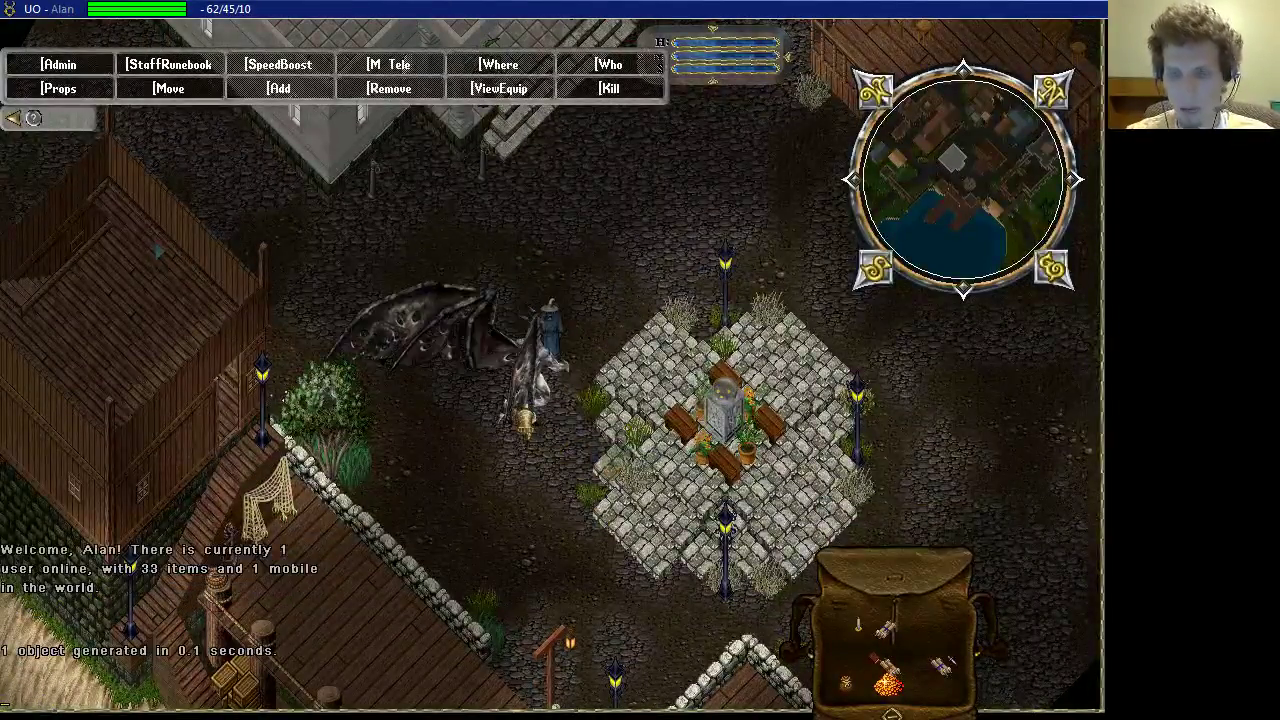
{"action": "type", "text": "[add b"}
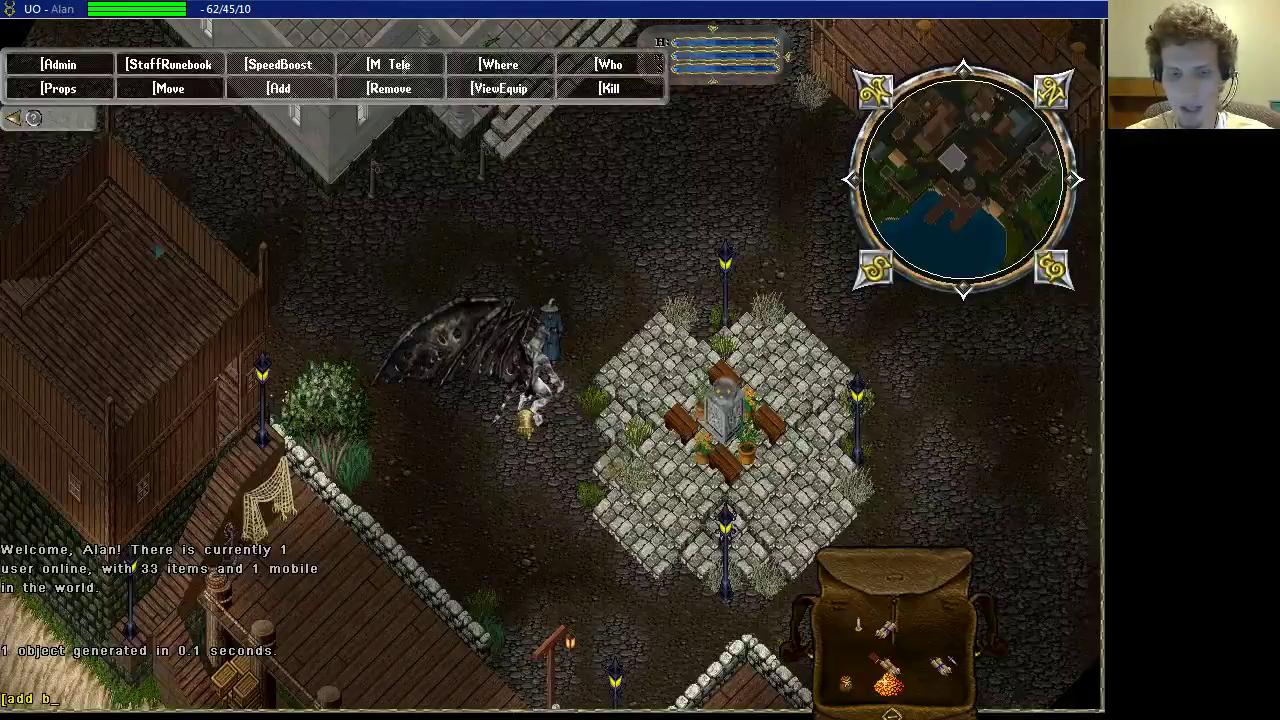
{"action": "type", "text": "alron"}
{"action": "key", "text": "Return"}
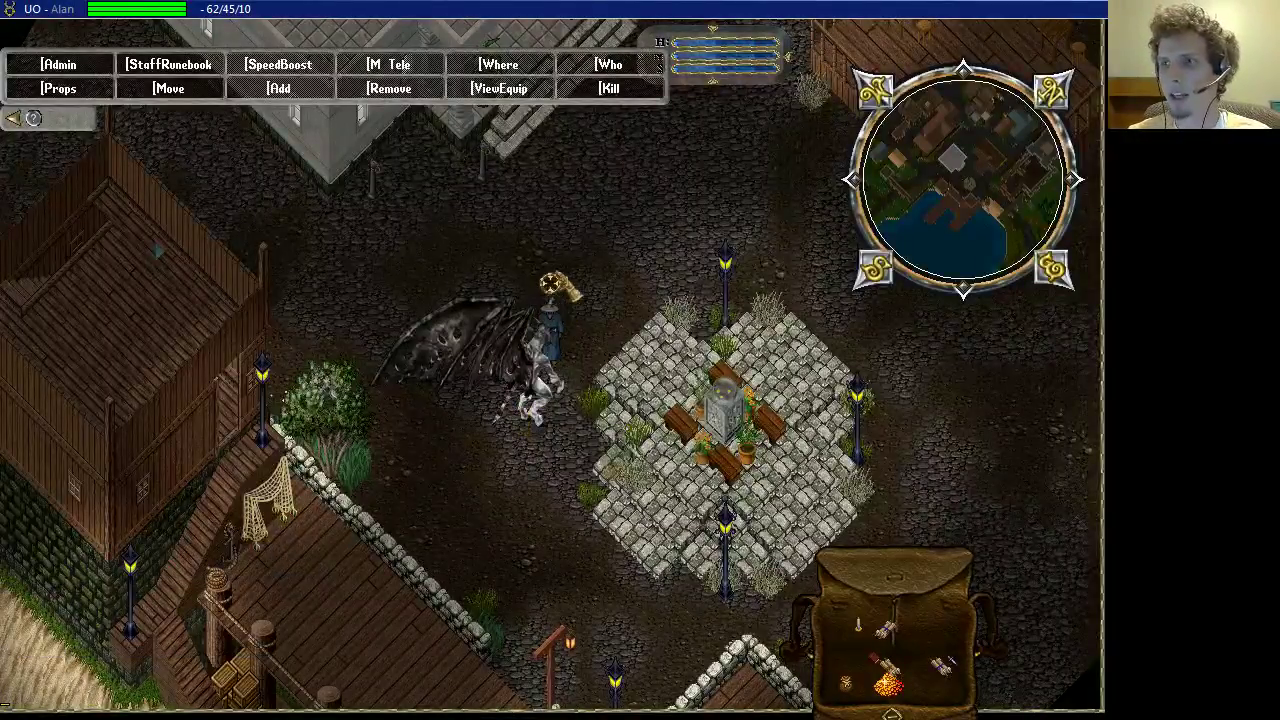
{"action": "left_click", "coordinate": [550, 280]}
Step: Spawn a book near the character from the Add Menu's books list
{"action": "left_click", "coordinate": [279, 88]}
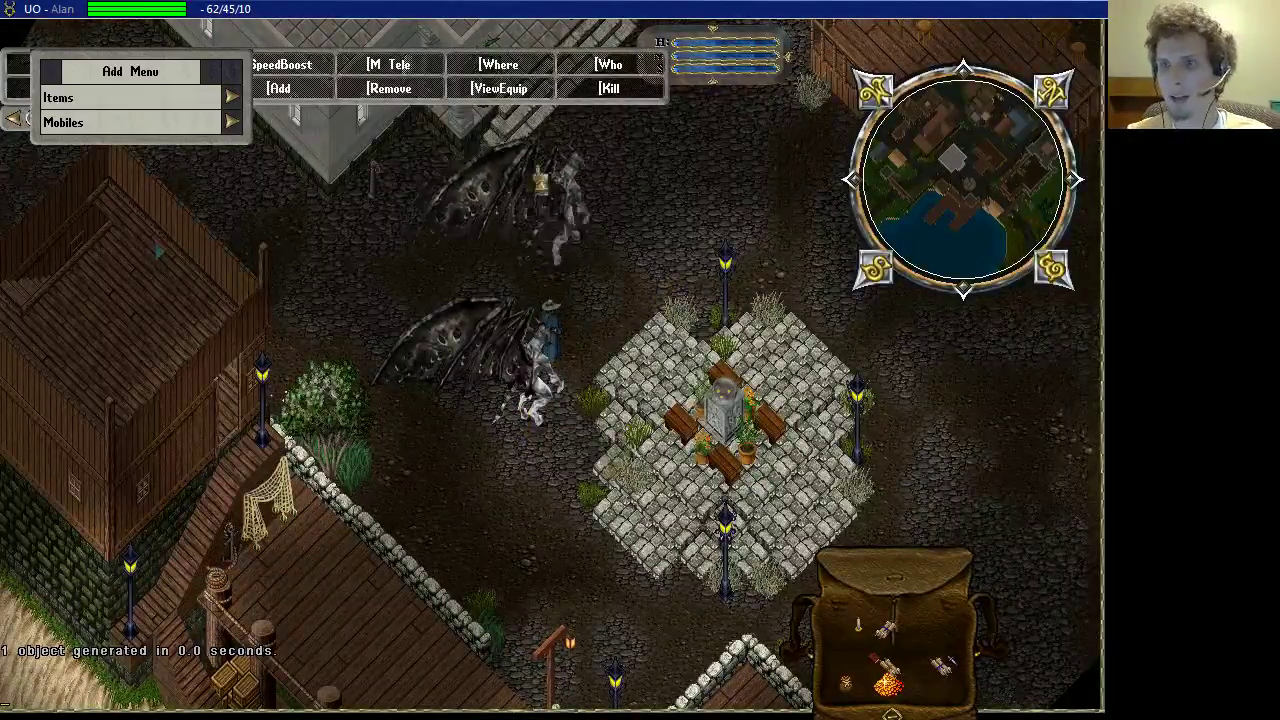
{"action": "left_click", "coordinate": [231, 97]}
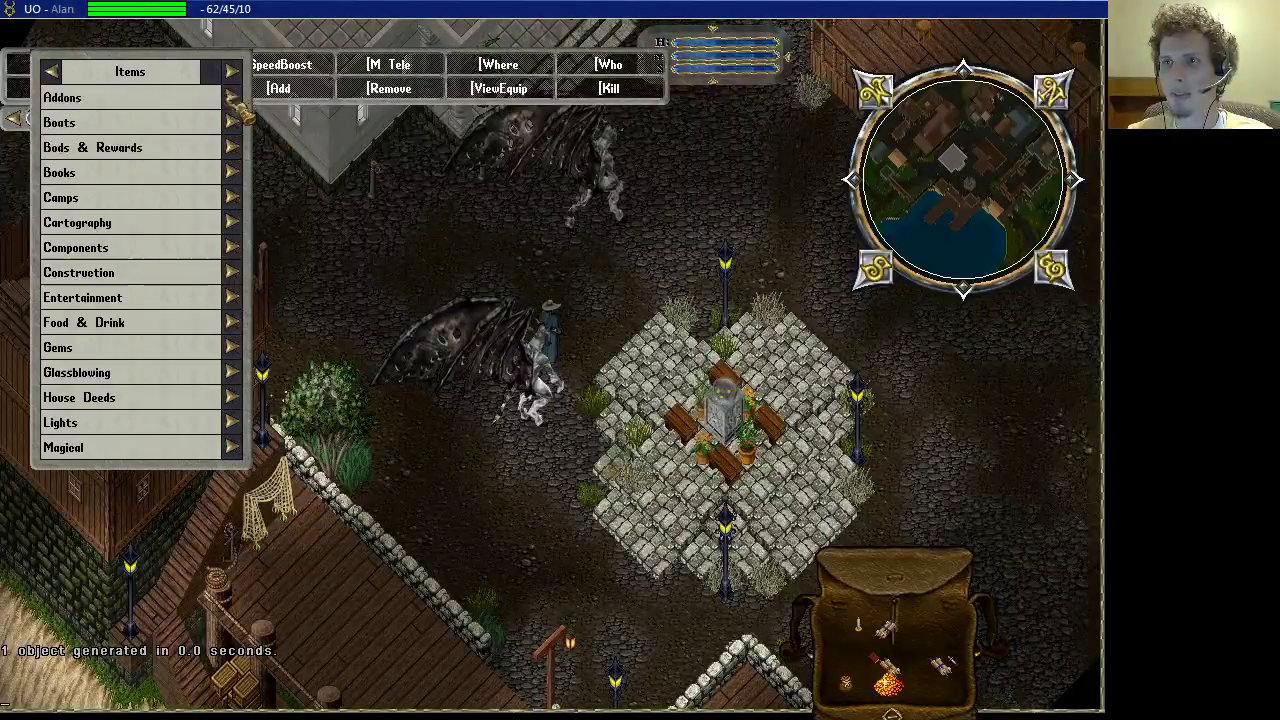
{"action": "left_click", "coordinate": [231, 172]}
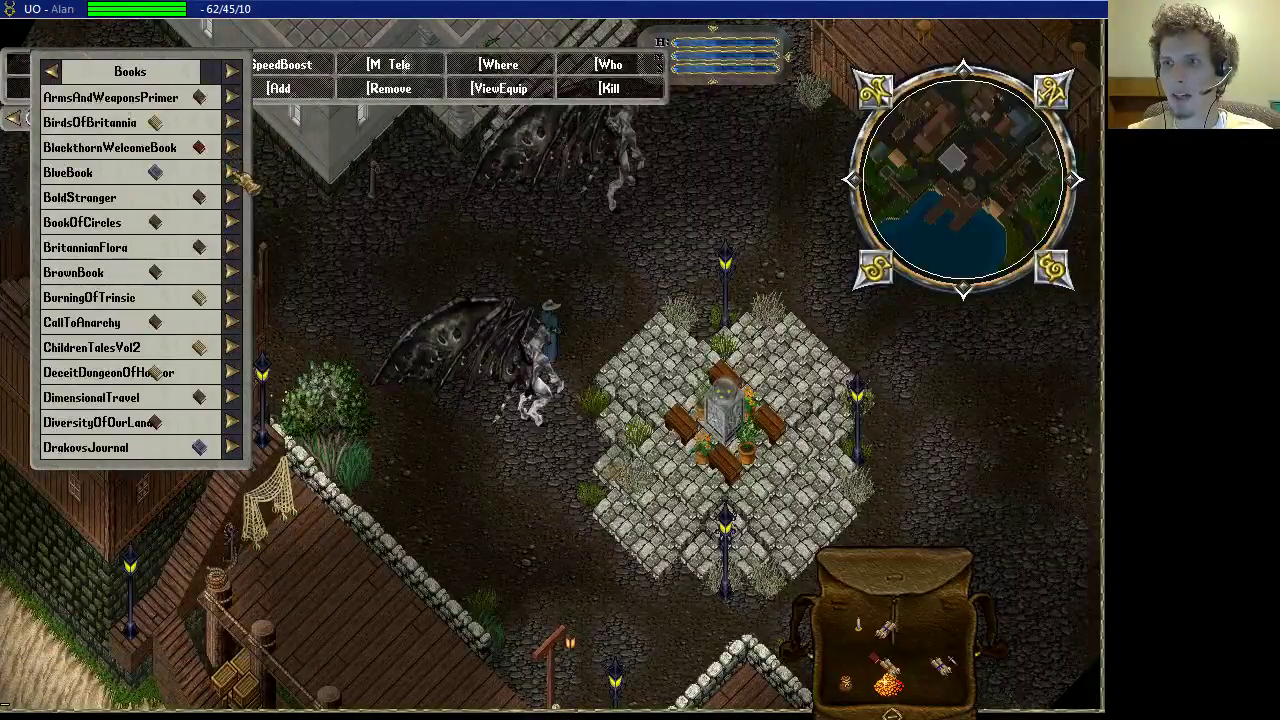
{"action": "left_click", "coordinate": [233, 174]}
{"action": "left_click", "coordinate": [588, 316]}
{"action": "right_click", "coordinate": [163, 374]}
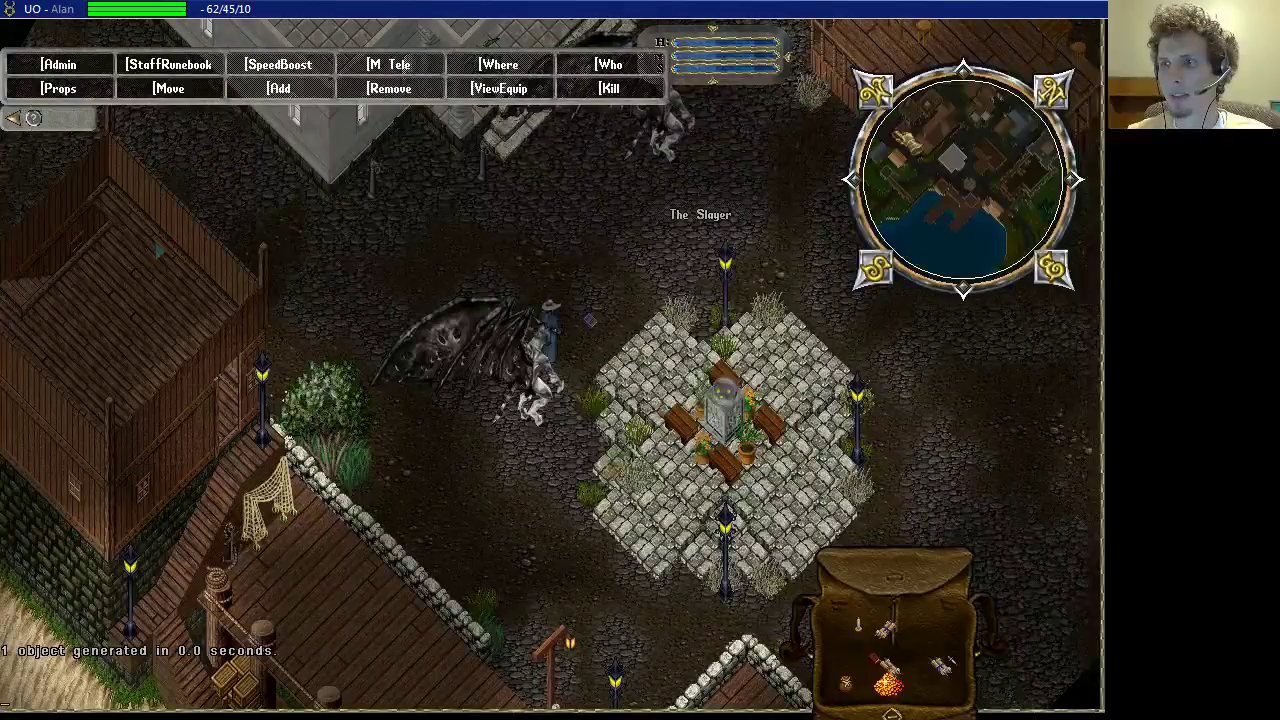
Step: Teleport up-right and back, then fill an area with balrons using [tile b
{"action": "right_click", "coordinate": [720, 228]}
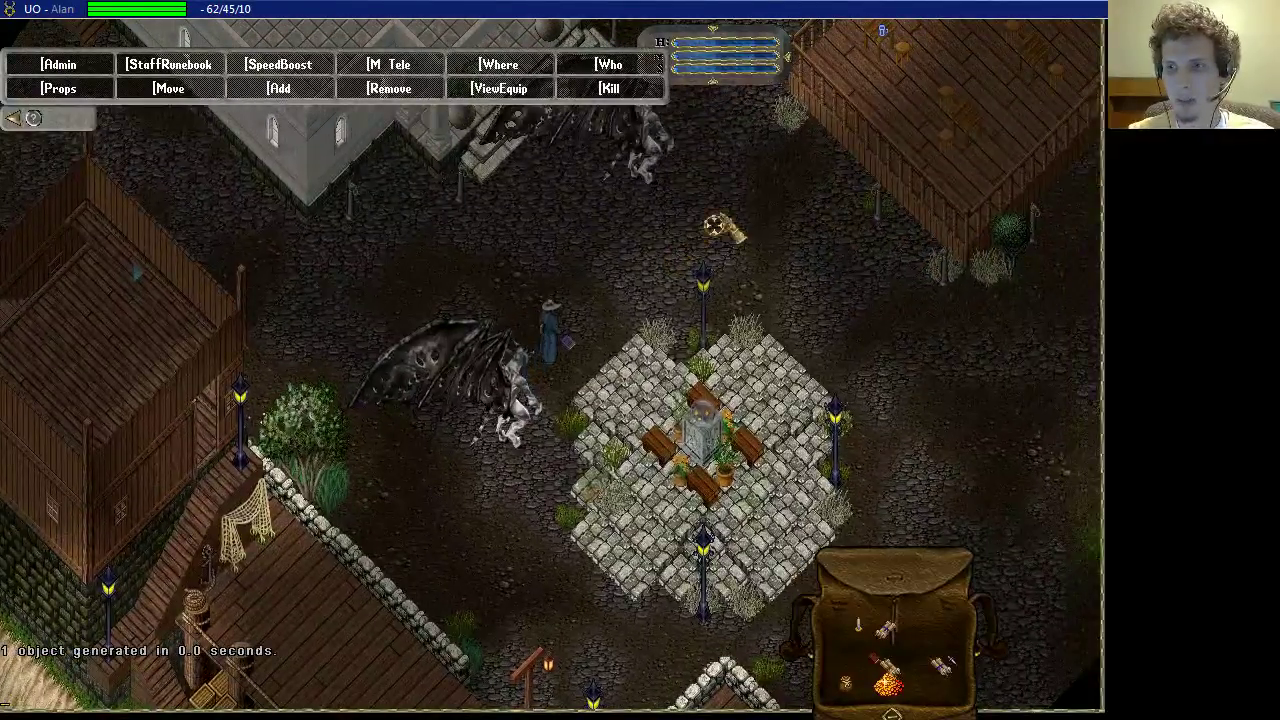
{"action": "left_click", "coordinate": [720, 228]}
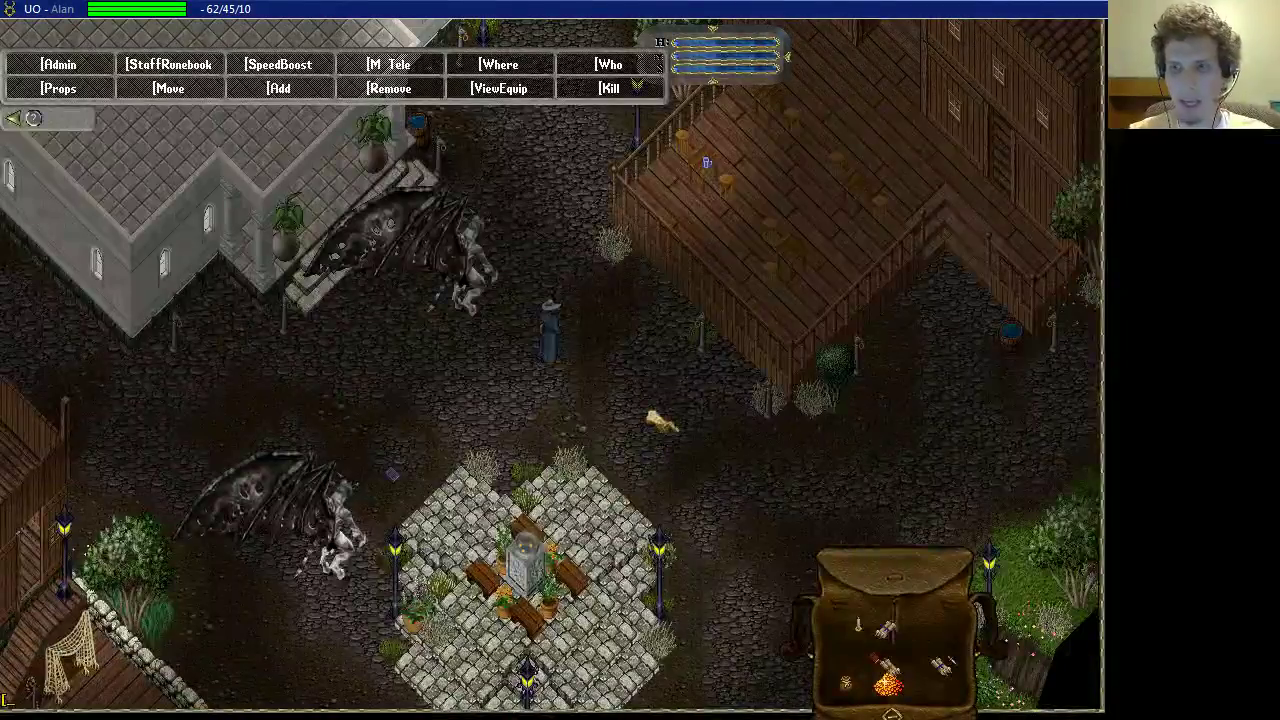
{"action": "left_click", "coordinate": [450, 405]}
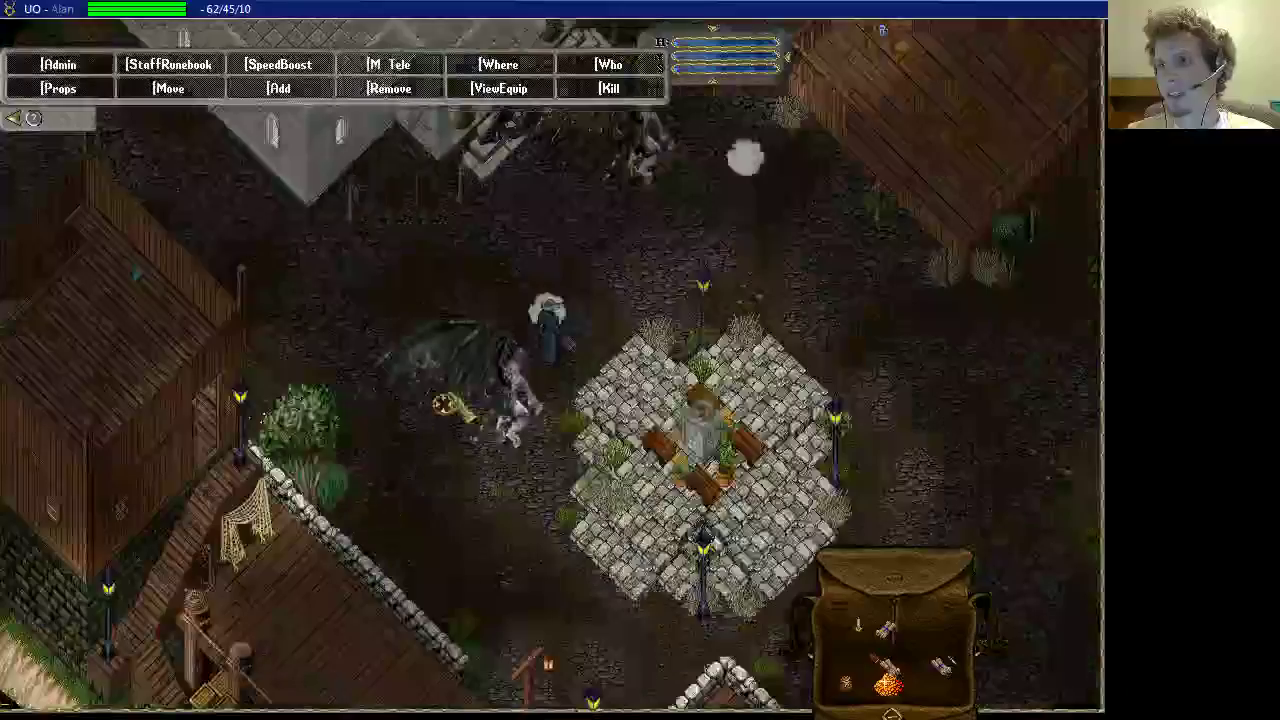
{"action": "type", "text": "[tile b"}
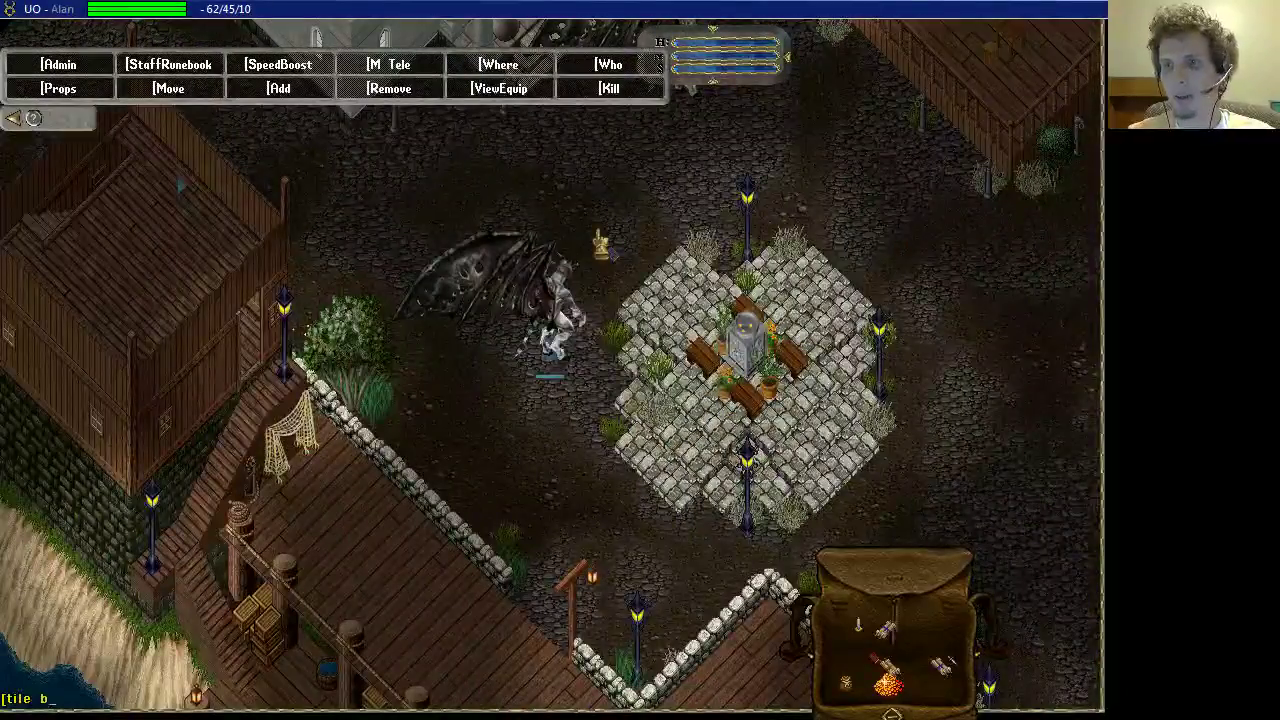
{"action": "left_click", "coordinate": [450, 400]}
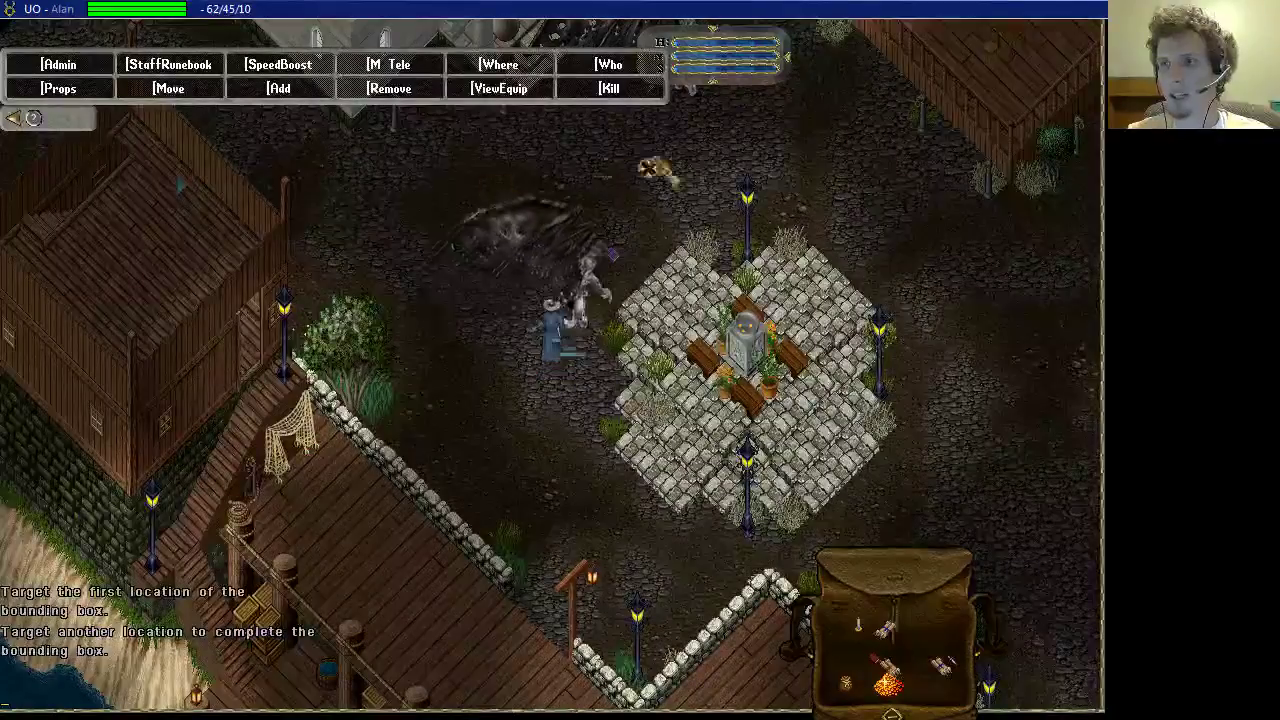
{"action": "left_click", "coordinate": [740, 170]}
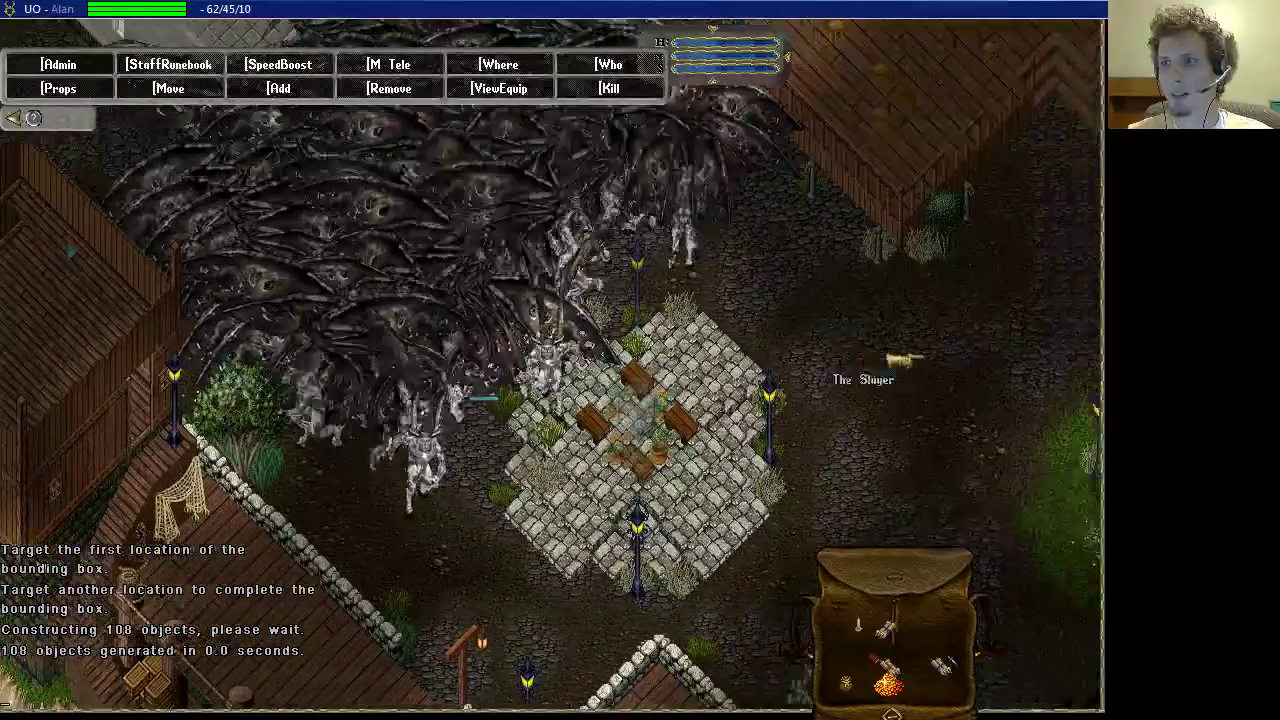
Step: Kill 34 balrons with [area kill over a marked area, then walk east and down-left
{"action": "type", "text": "[area kill"}
{"action": "key", "text": "Return"}
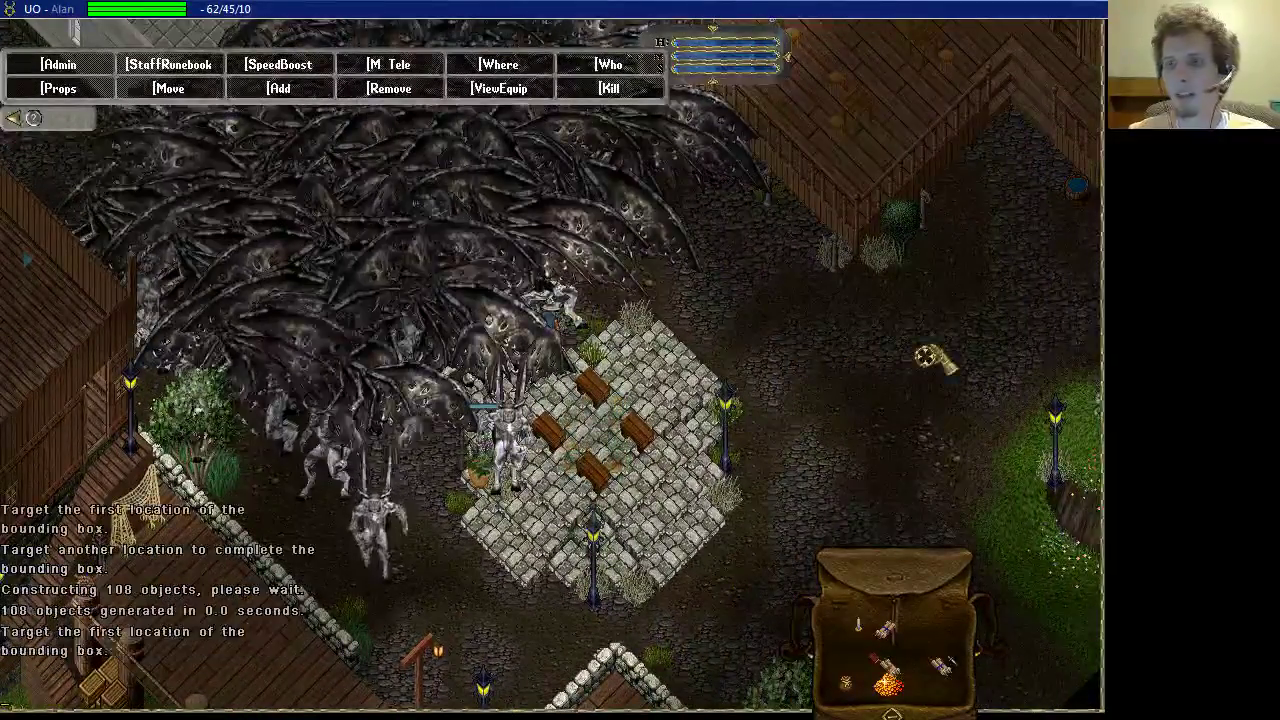
{"action": "left_click", "coordinate": [509, 209]}
{"action": "left_click", "coordinate": [762, 248]}
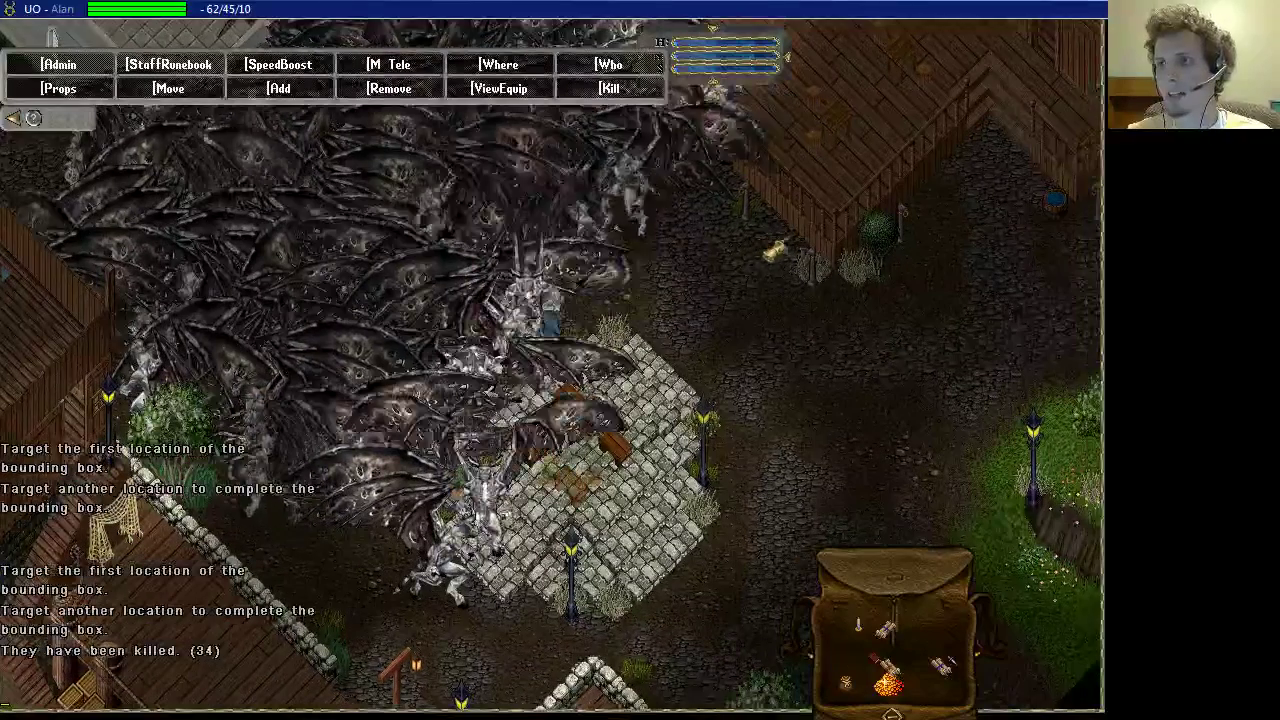
{"action": "key", "text": "Right"}
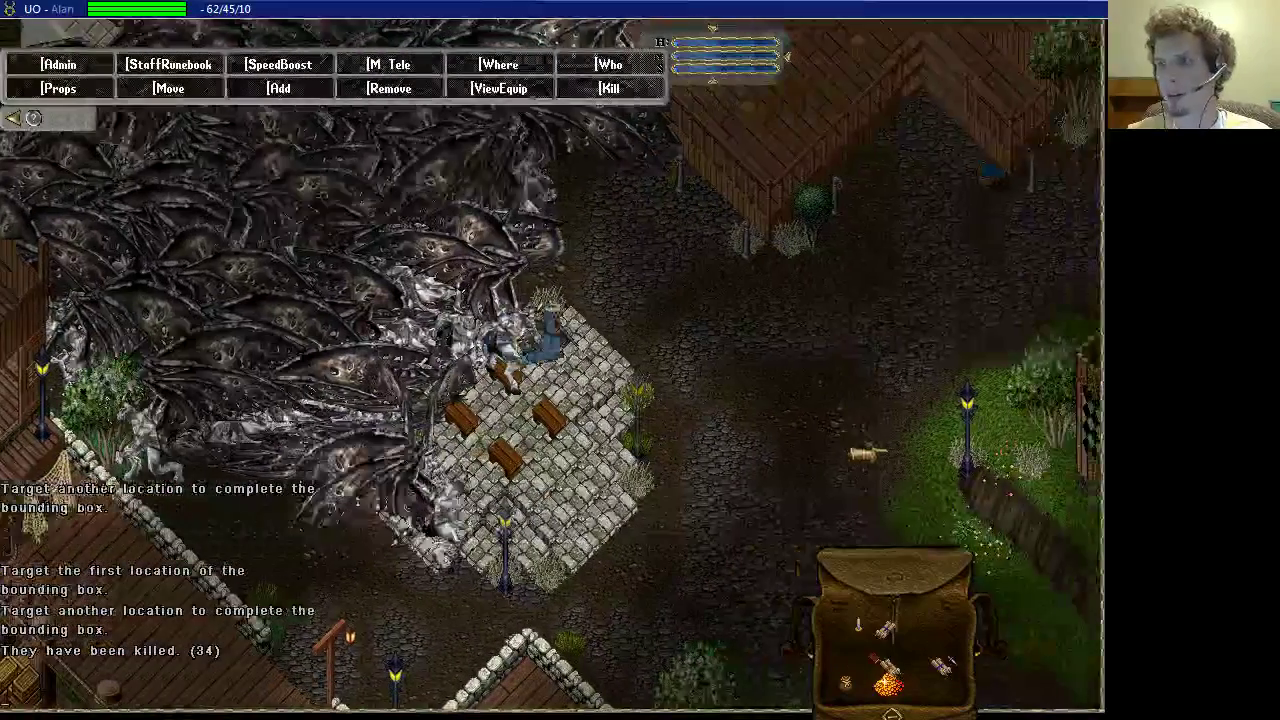
{"action": "key", "text": "End"}
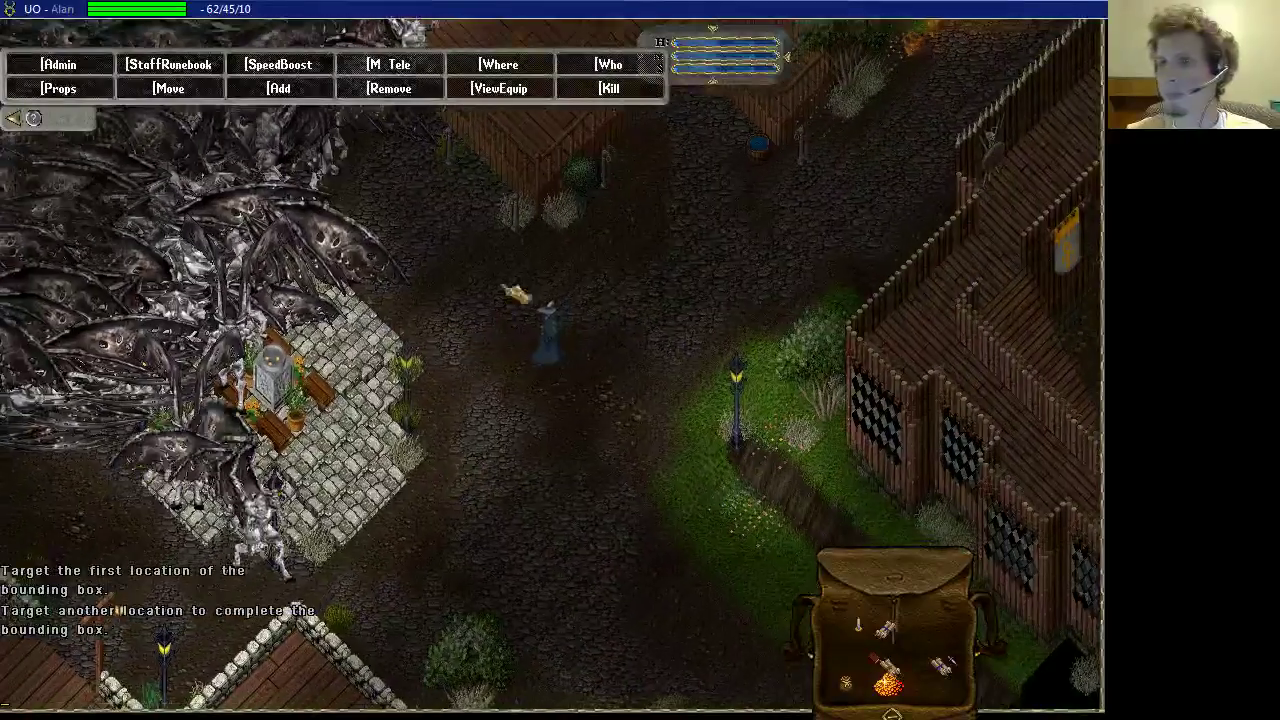
Step: Shrink the game window and stop debugging the server in Visual Studio
{"action": "left_click_drag", "start_coordinate": [475, 8], "coordinate": [475, 323]}
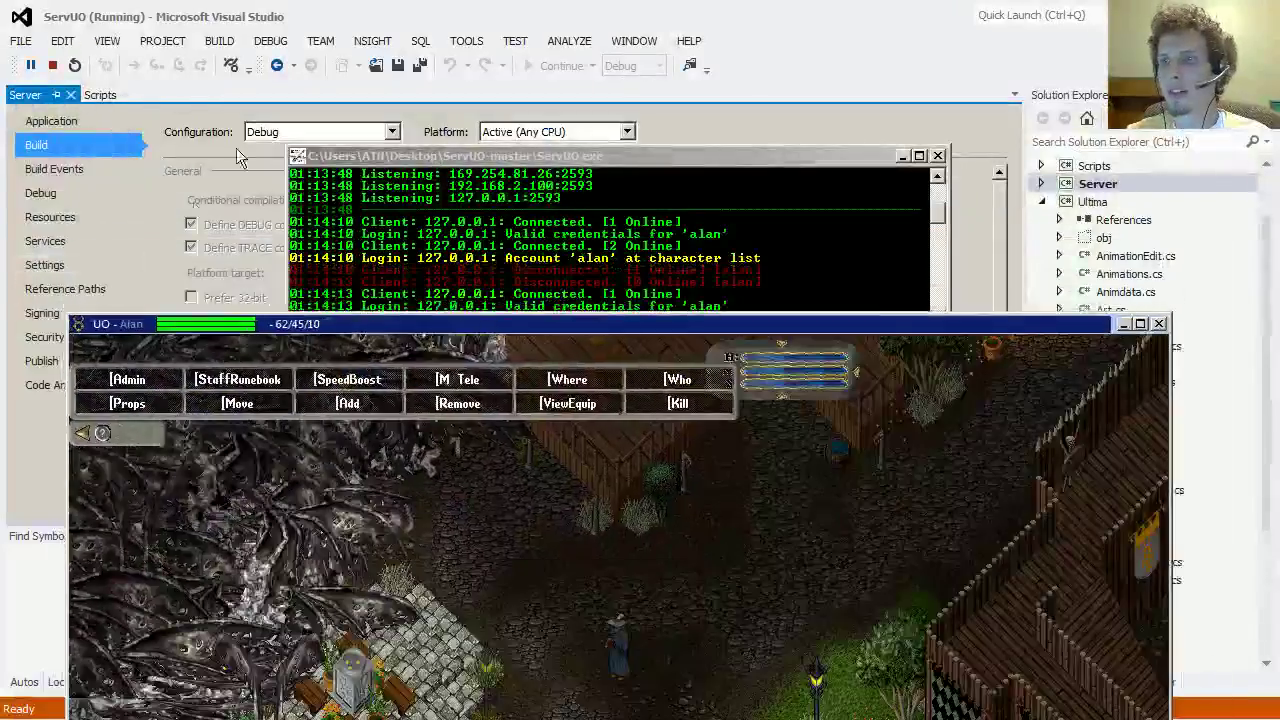
{"action": "left_click", "coordinate": [64, 74]}
{"action": "left_click", "coordinate": [52, 66]}
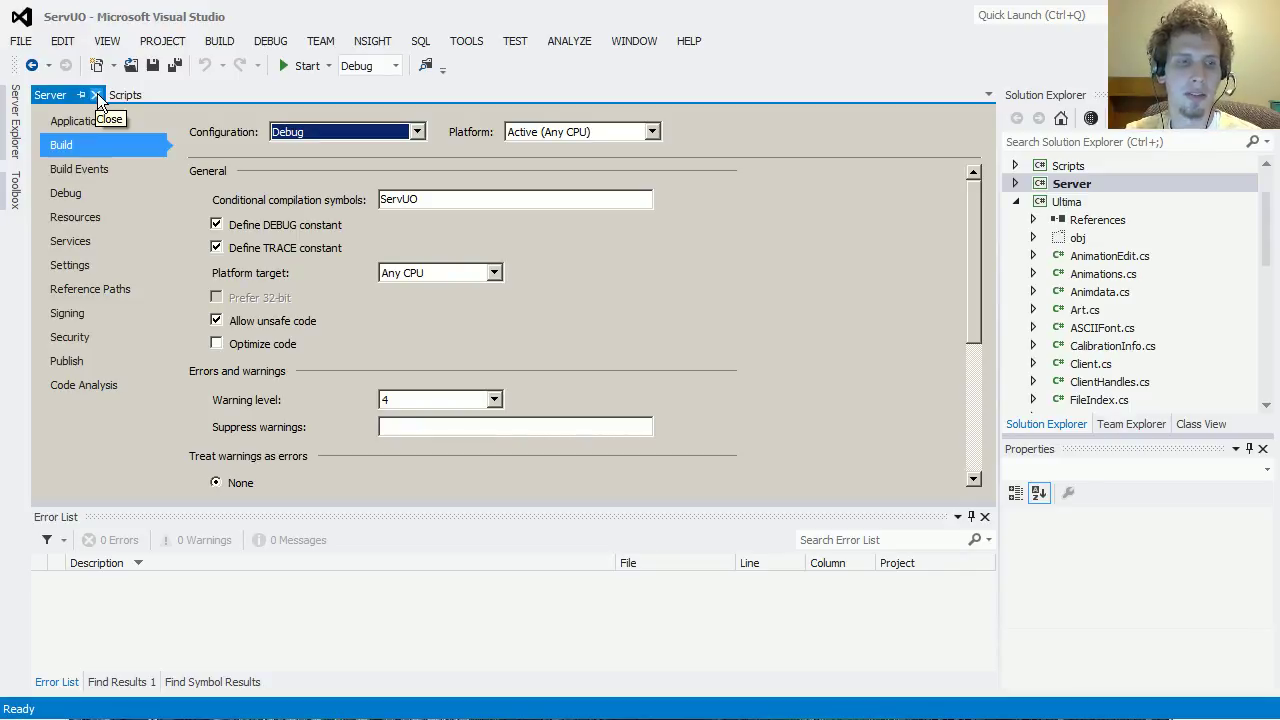
Step: Set the Server project's command line arguments to -debug and start debugging
{"action": "left_click", "coordinate": [432, 204]}
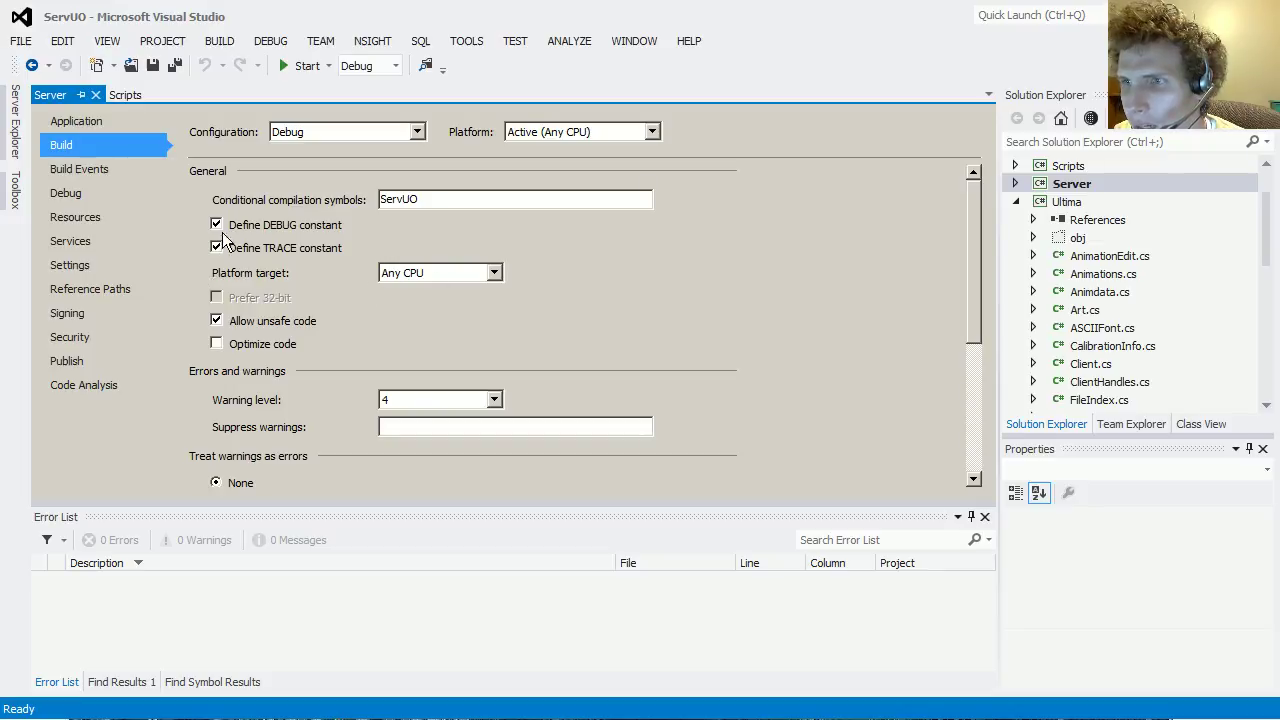
{"action": "left_click", "coordinate": [79, 169]}
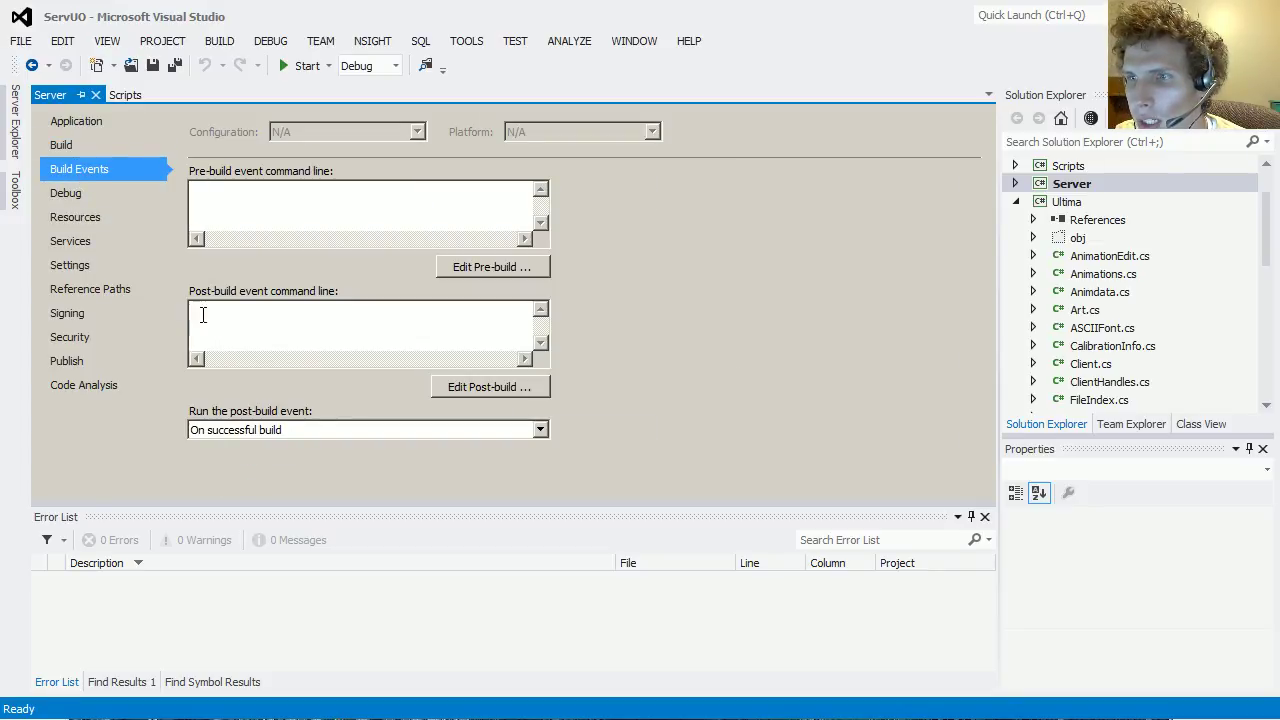
{"action": "left_click", "coordinate": [88, 197]}
{"action": "left_click", "coordinate": [418, 307]}
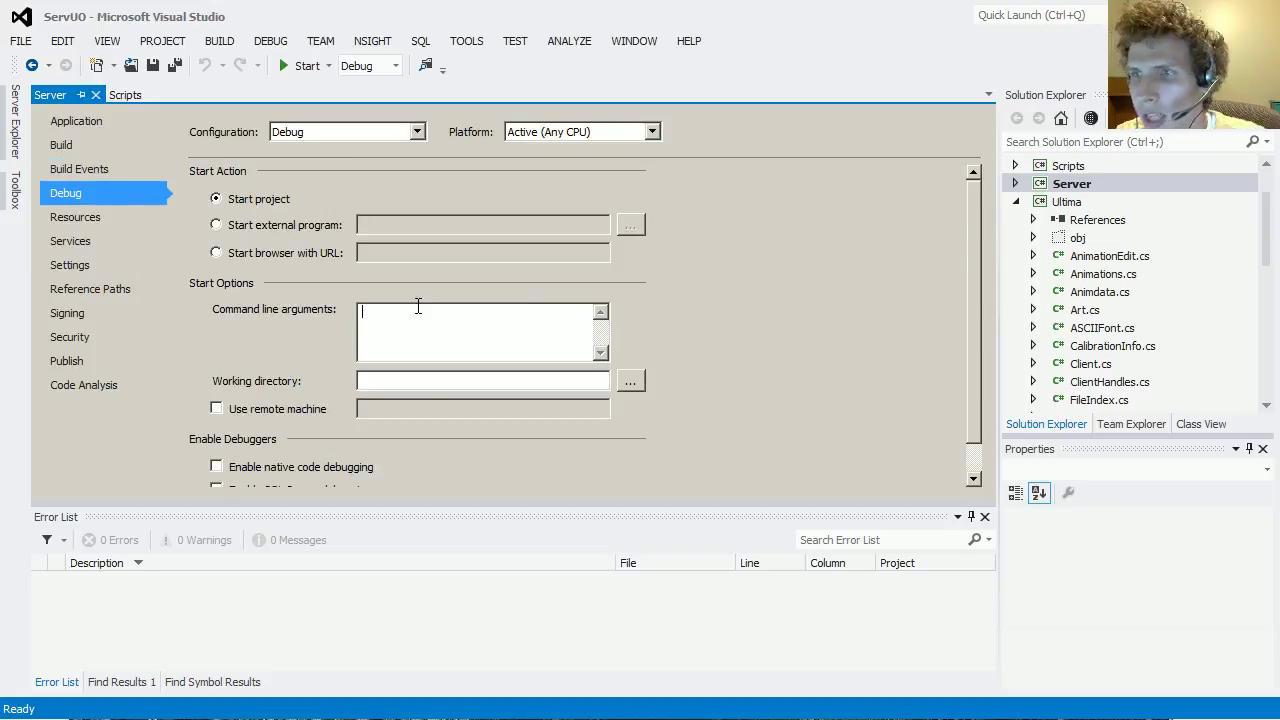
{"action": "type", "text": "-debug"}
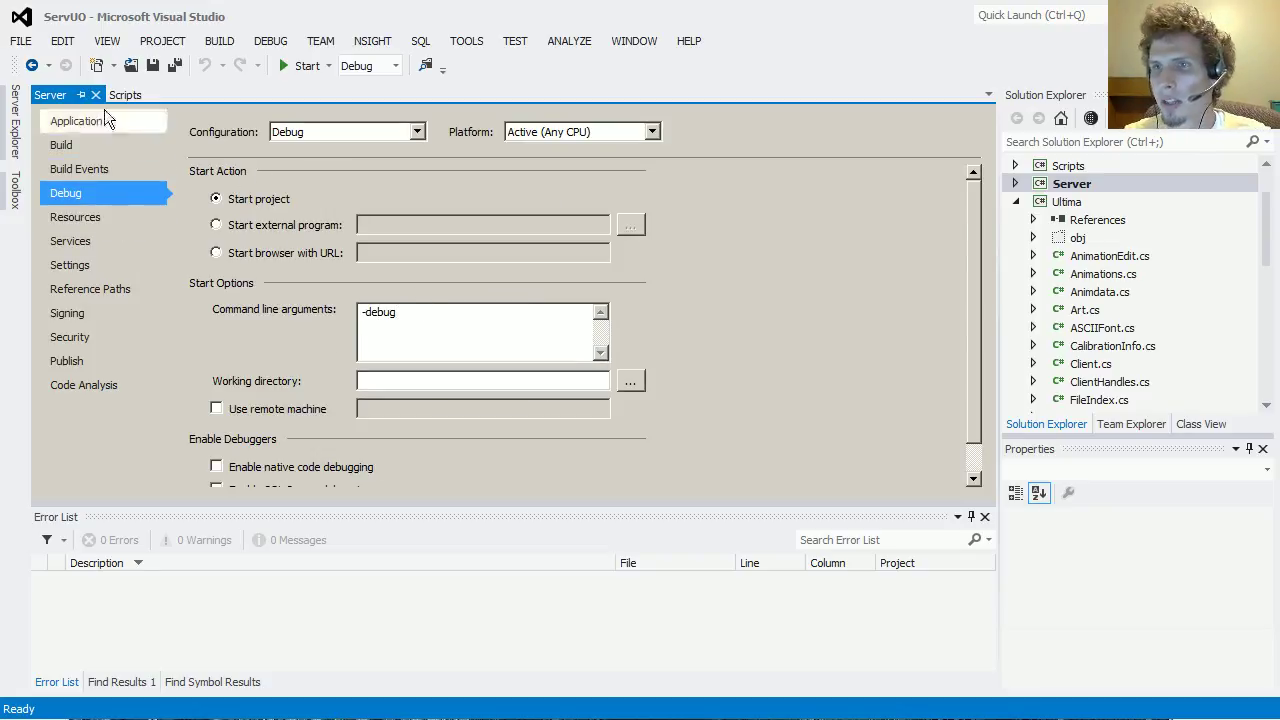
{"action": "left_click", "coordinate": [283, 66]}
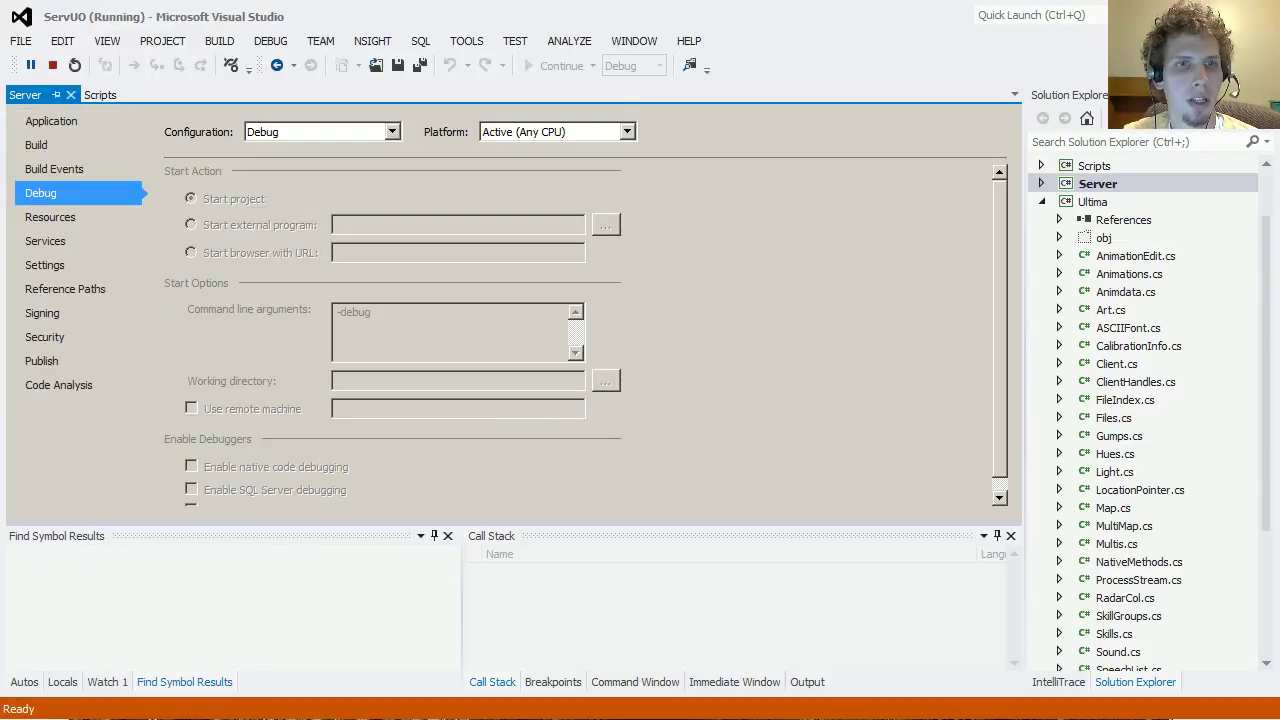
{"action": "left_click_drag", "start_coordinate": [128, 128], "coordinate": [510, 106]}
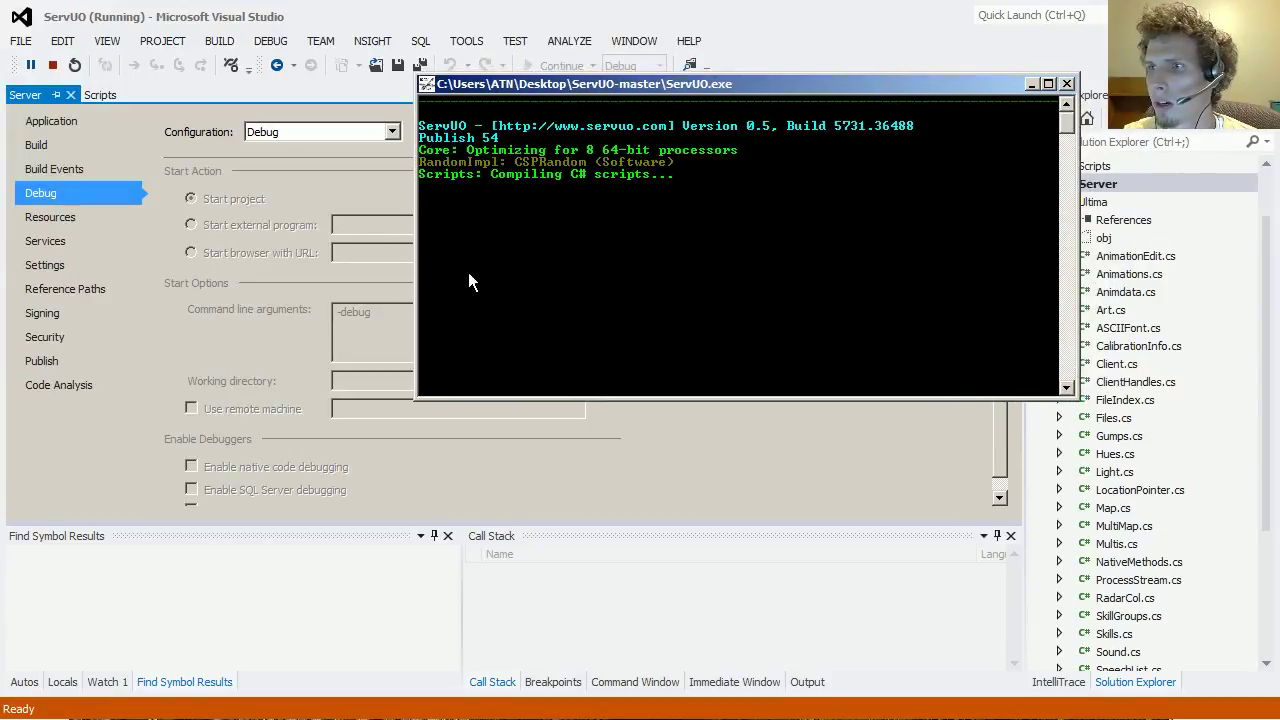
Step: Search Solution Explorer for 'balron', dismiss the optimized module warning, and open Balron.cs
{"action": "left_click", "coordinate": [1130, 141]}
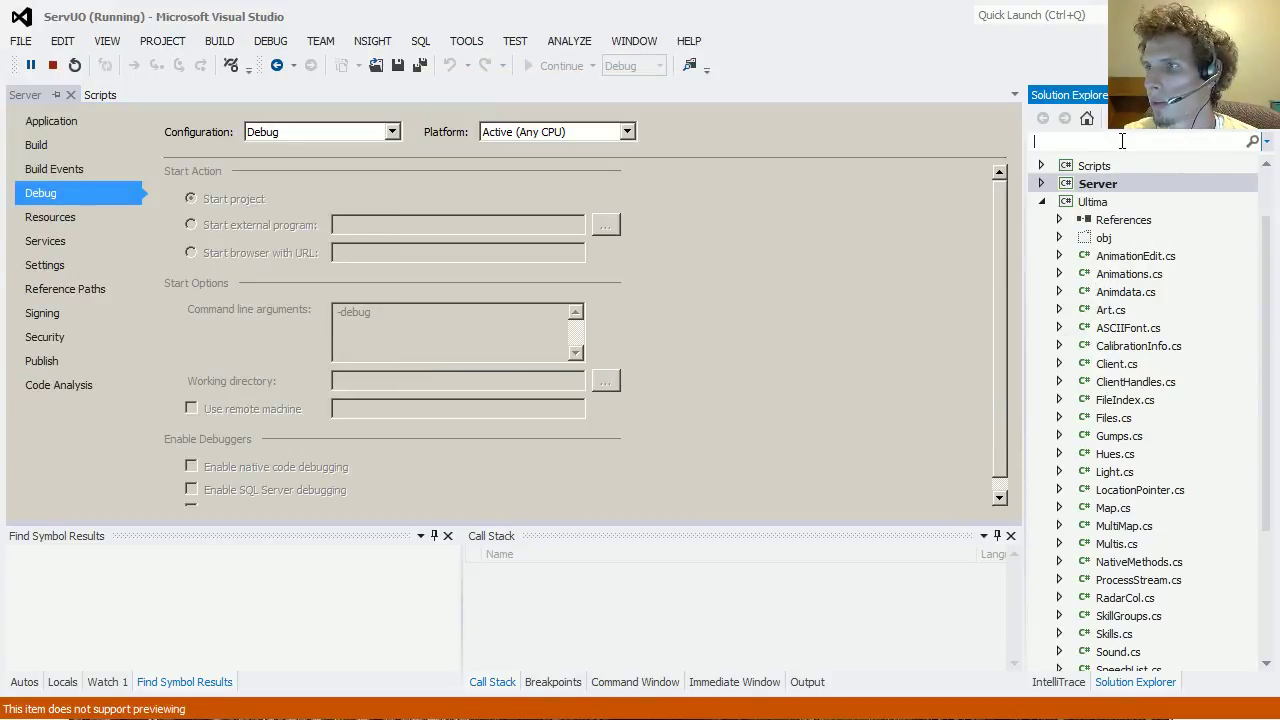
{"action": "type", "text": "balron"}
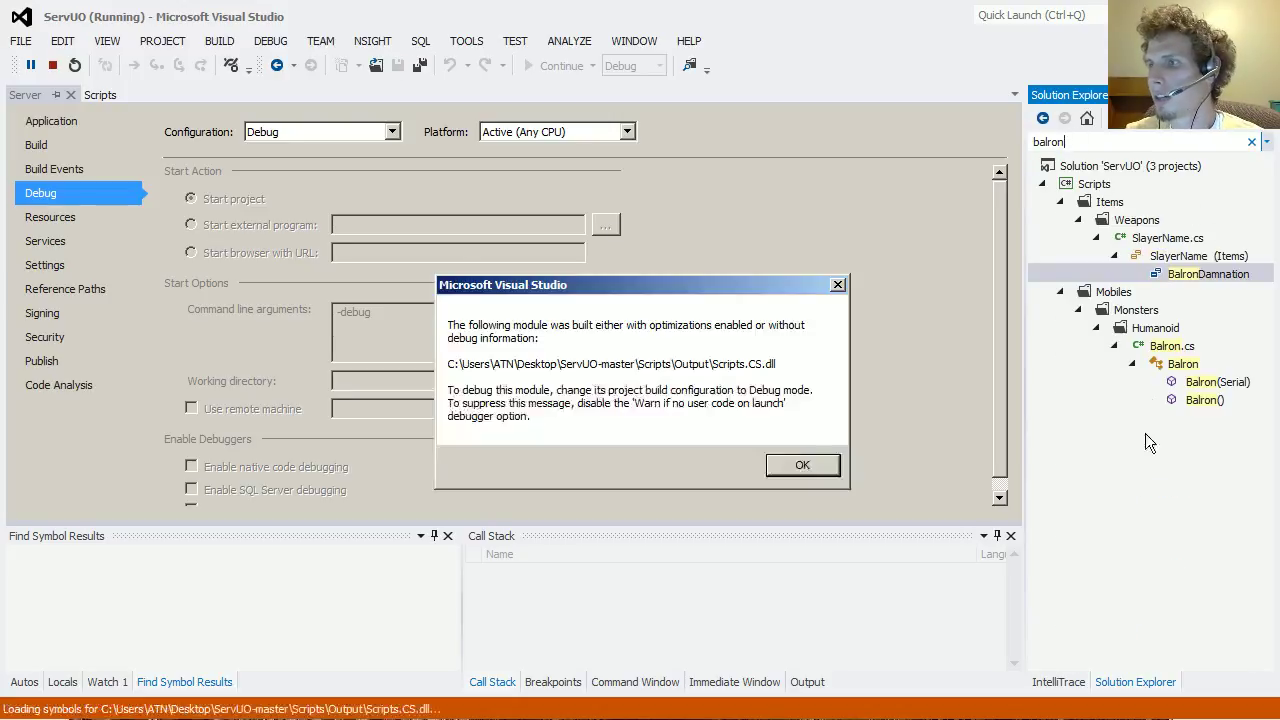
{"action": "left_click", "coordinate": [804, 467]}
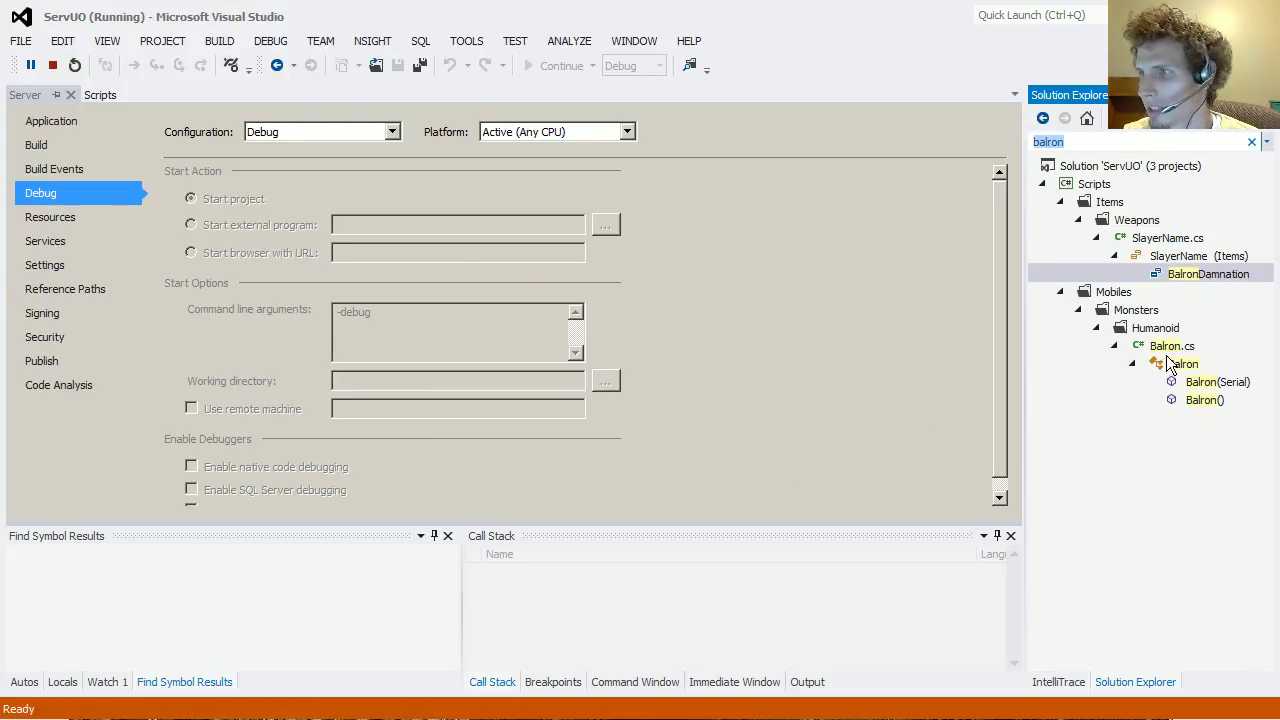
{"action": "double_click", "coordinate": [1171, 346]}
{"action": "left_click", "coordinate": [350, 359]}
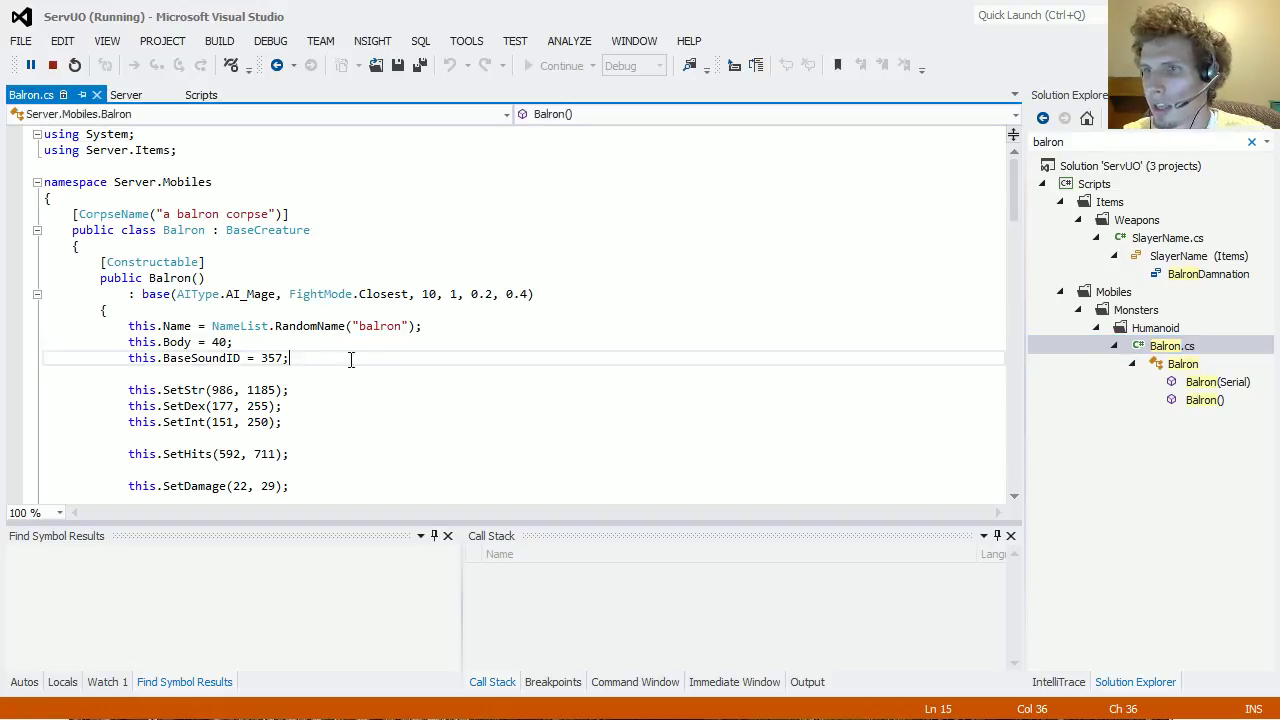
{"action": "scroll", "coordinate": [377, 366], "scroll_direction": "down", "scroll_amount": 1}
{"action": "scroll", "coordinate": [357, 354], "scroll_direction": "up", "scroll_amount": 1}
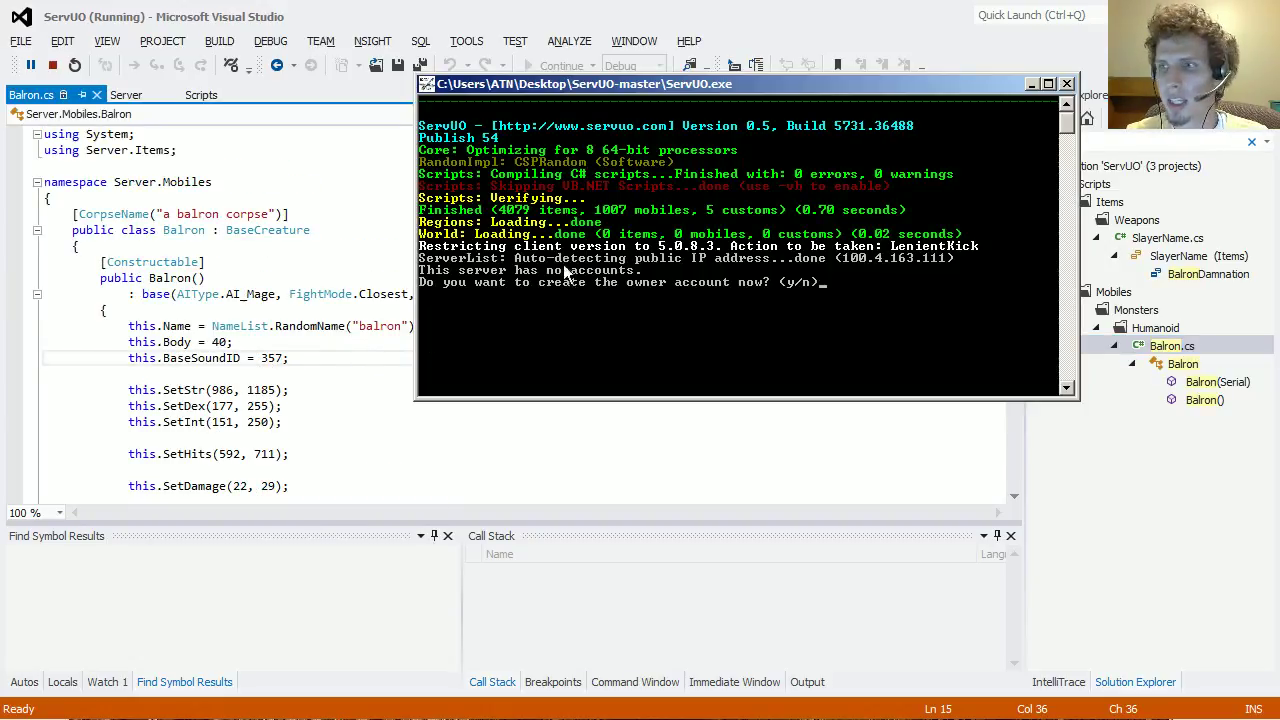
Step: Create the owner account in the console with a username and password, and close the old game session
{"action": "key", "text": "Return"}
{"action": "key", "text": "Return"}
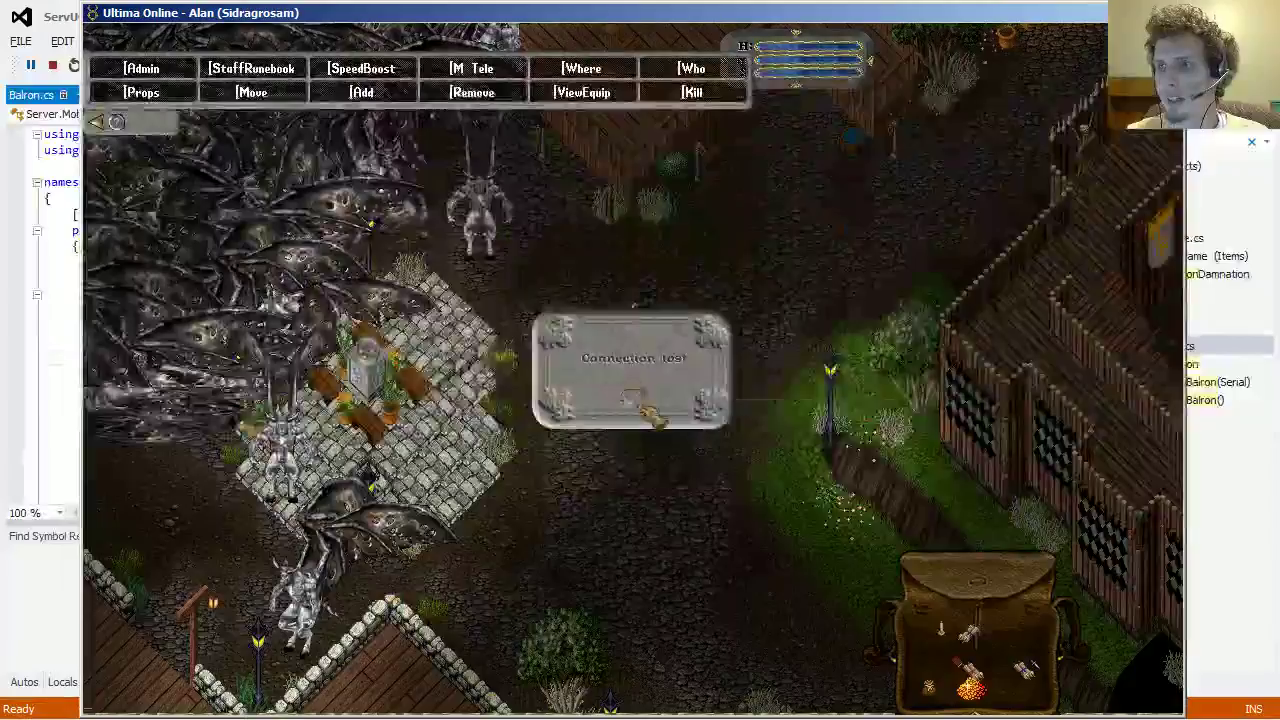
{"action": "left_click", "coordinate": [651, 408]}
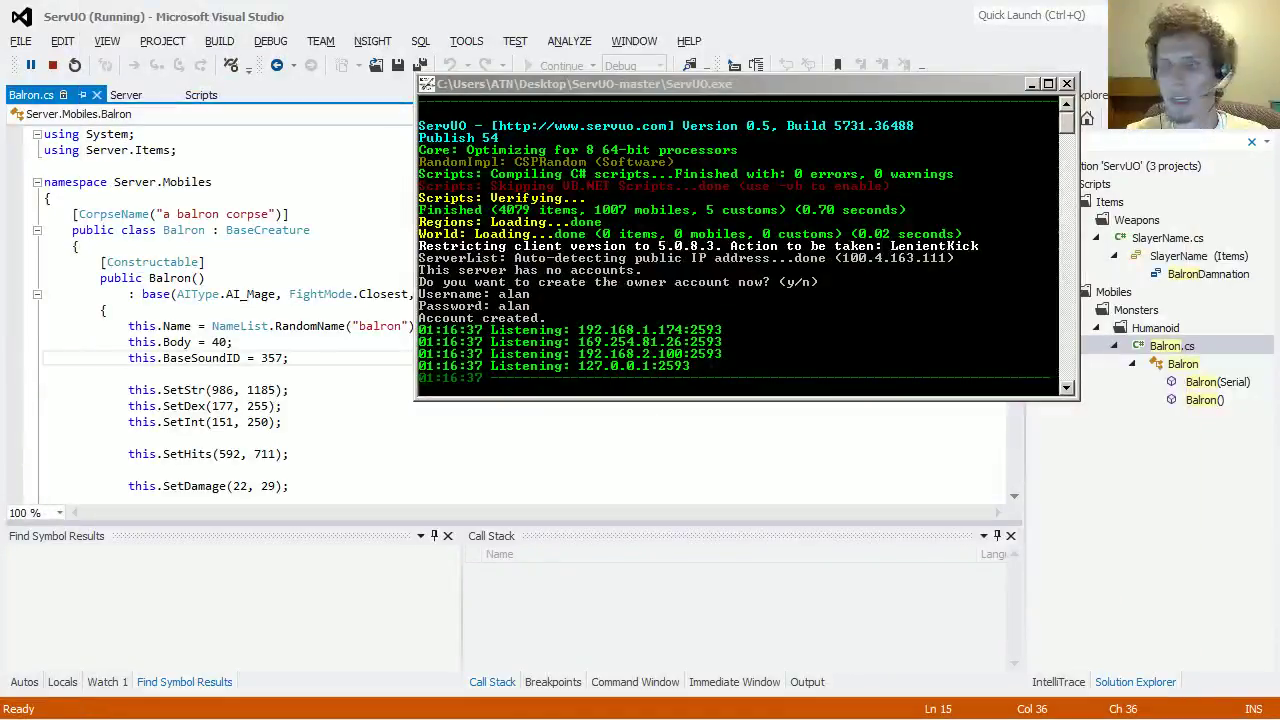
Step: Set a breakpoint on Balron's this.Name line, then name a new character and pick its skin tone
{"action": "left_click", "coordinate": [14, 336]}
{"action": "left_click", "coordinate": [14, 326]}
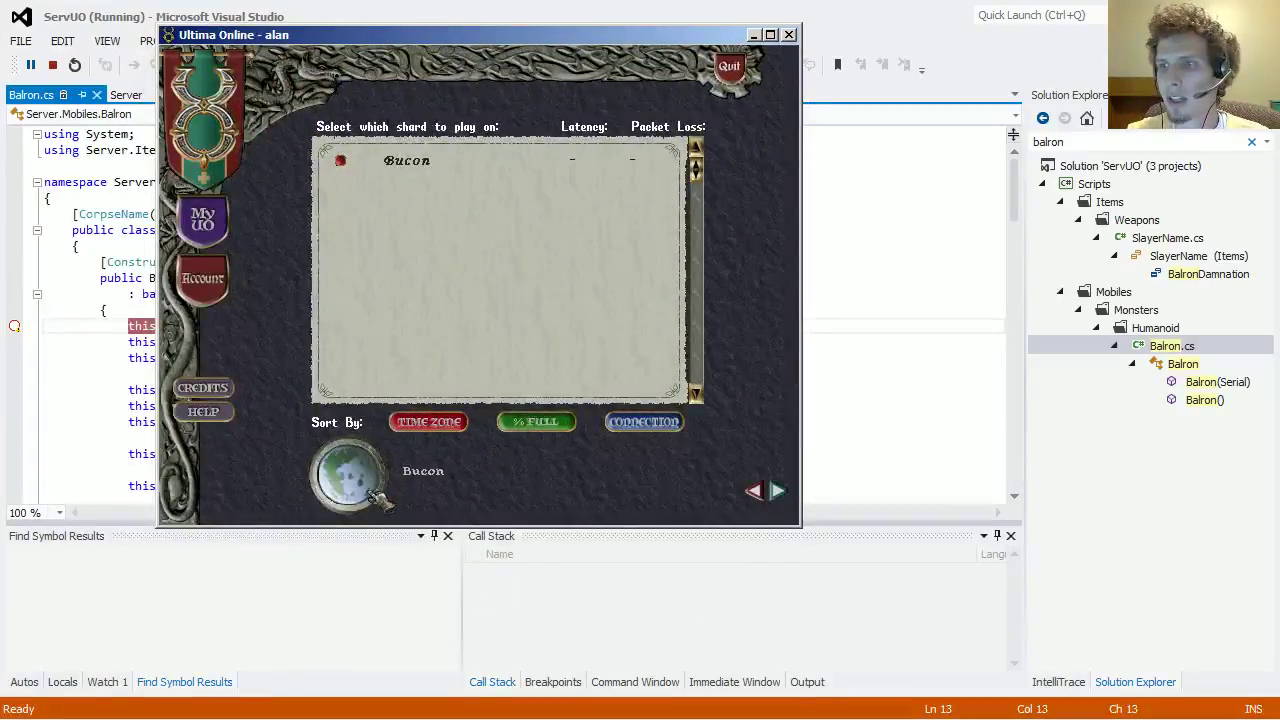
{"action": "type", "text": "Alan"}
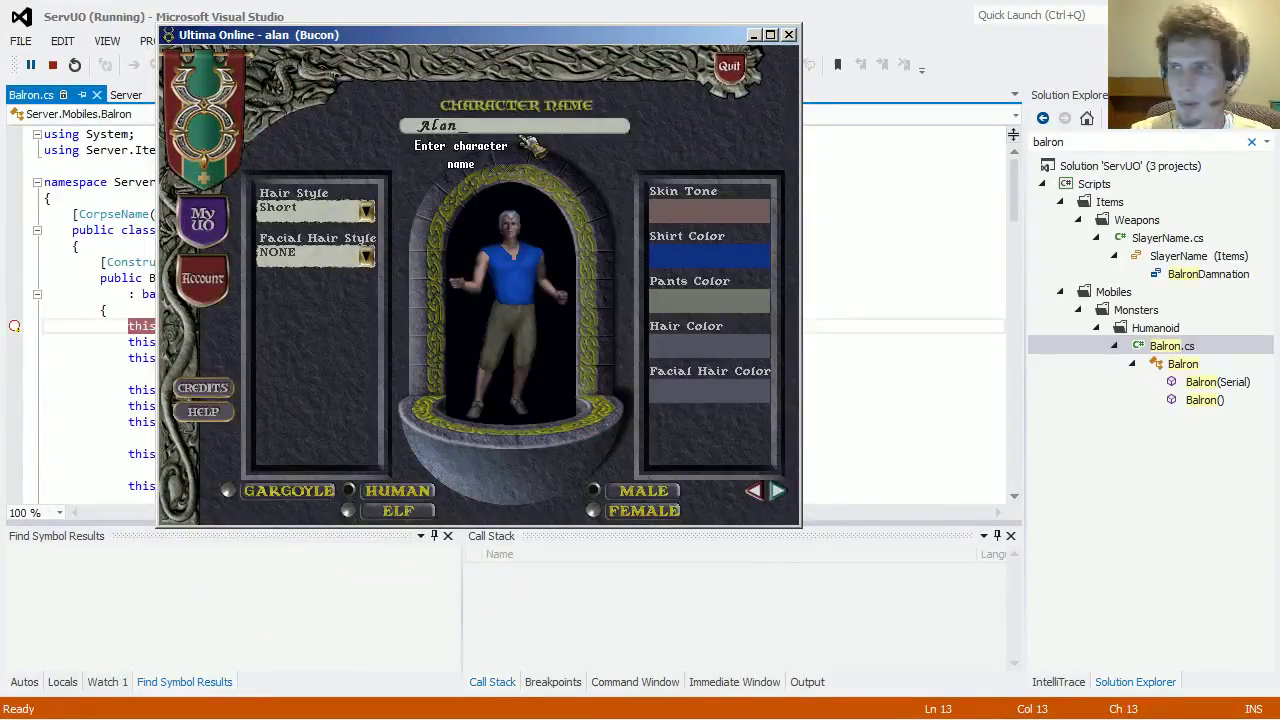
{"action": "left_click", "coordinate": [709, 210]}
{"action": "left_click", "coordinate": [734, 245]}
Step: Make the character a Mage, enter the world, and run the add balron command
{"action": "left_click", "coordinate": [777, 490]}
{"action": "left_click", "coordinate": [648, 376]}
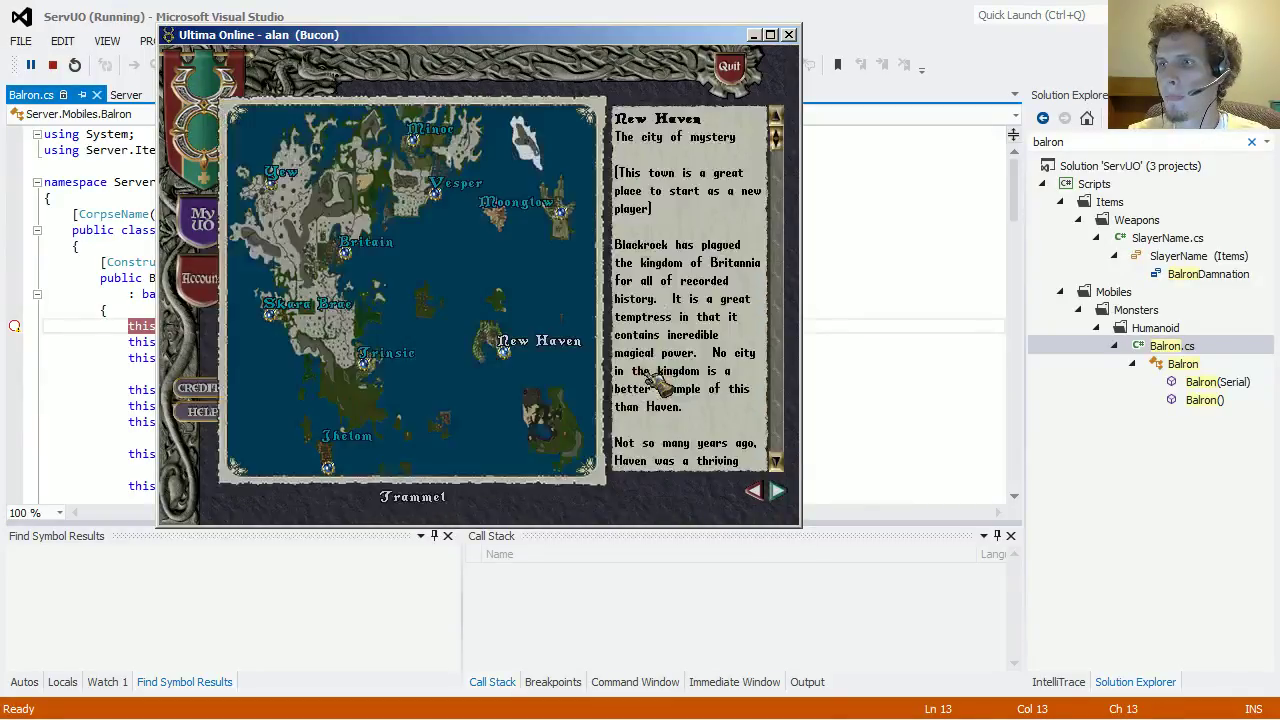
{"action": "left_click", "coordinate": [777, 490]}
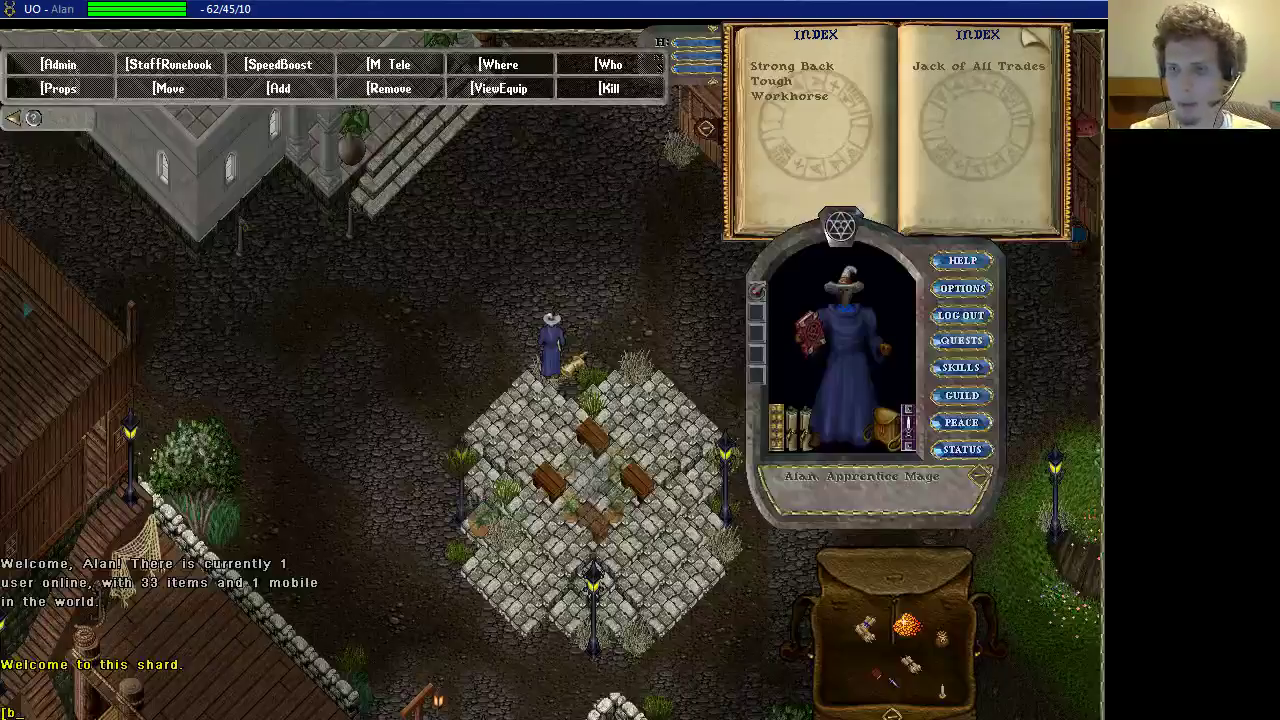
{"action": "type", "text": "add balron"}
{"action": "key", "text": "Return"}
Step: Place the balron beside the character, then remove the unhit breakpoint in Balron.cs
{"action": "left_click", "coordinate": [553, 298]}
{"action": "key", "text": "alt+Tab"}
{"action": "left_click", "coordinate": [105, 311]}
{"action": "mouse_move", "coordinate": [13, 333]}
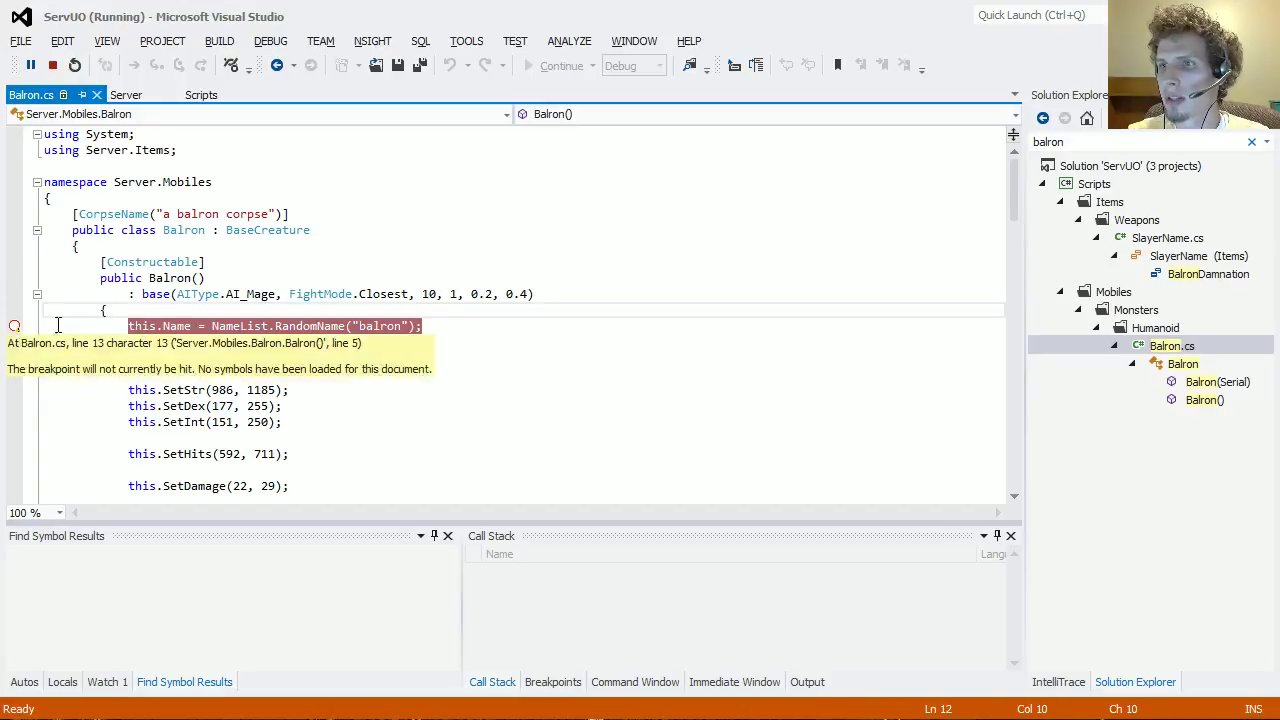
{"action": "left_click", "coordinate": [15, 328]}
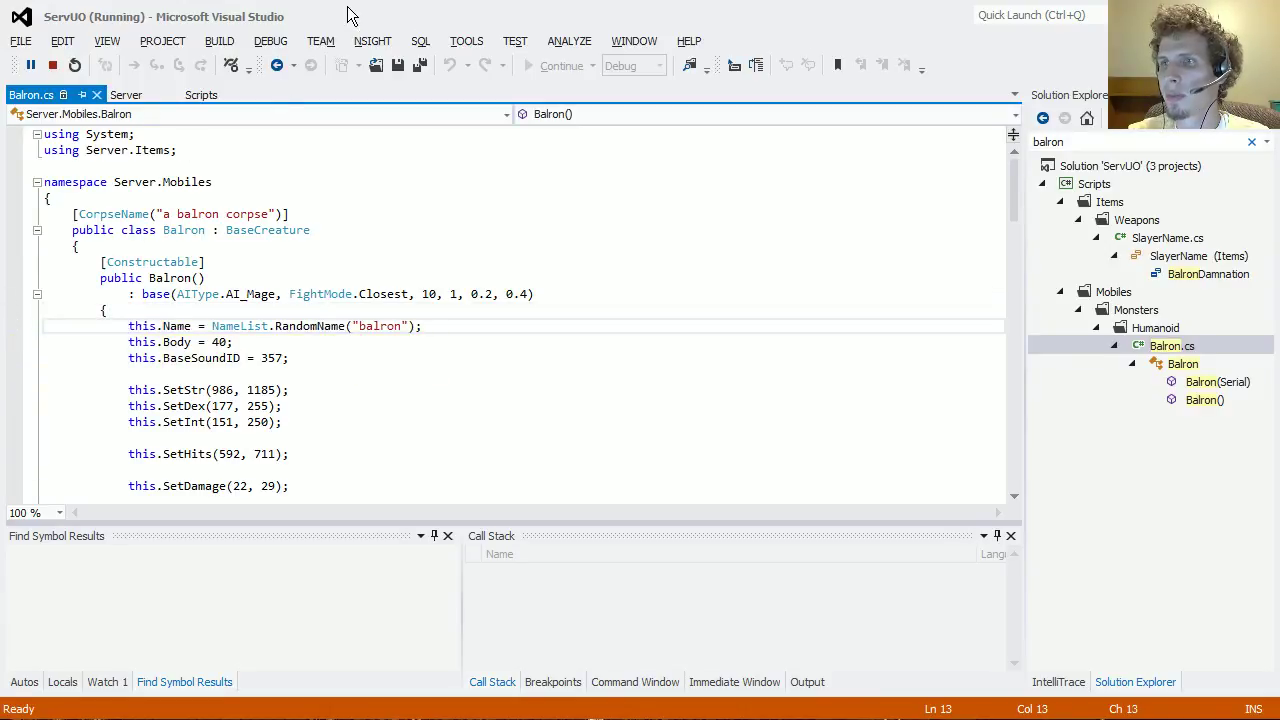
Step: Stop debugging and clear the Solution Explorer search filter to show the full tree
{"action": "double_click", "coordinate": [348, 14]}
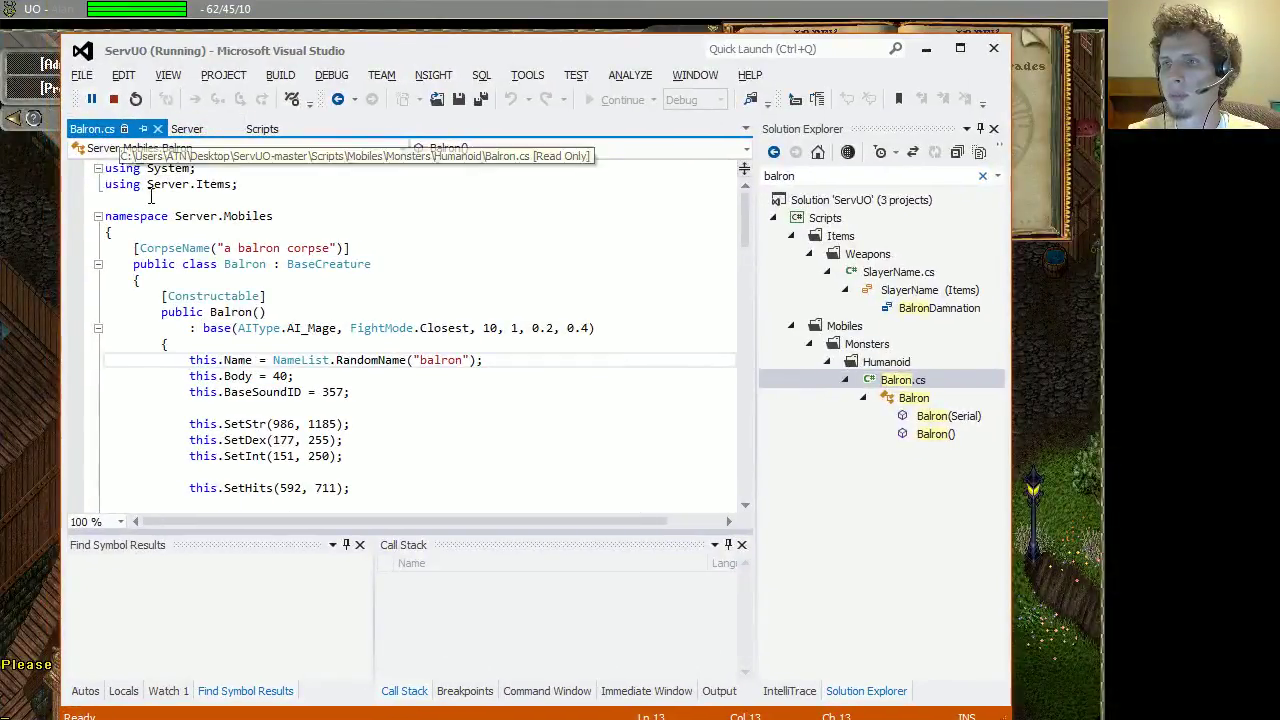
{"action": "left_click", "coordinate": [114, 100]}
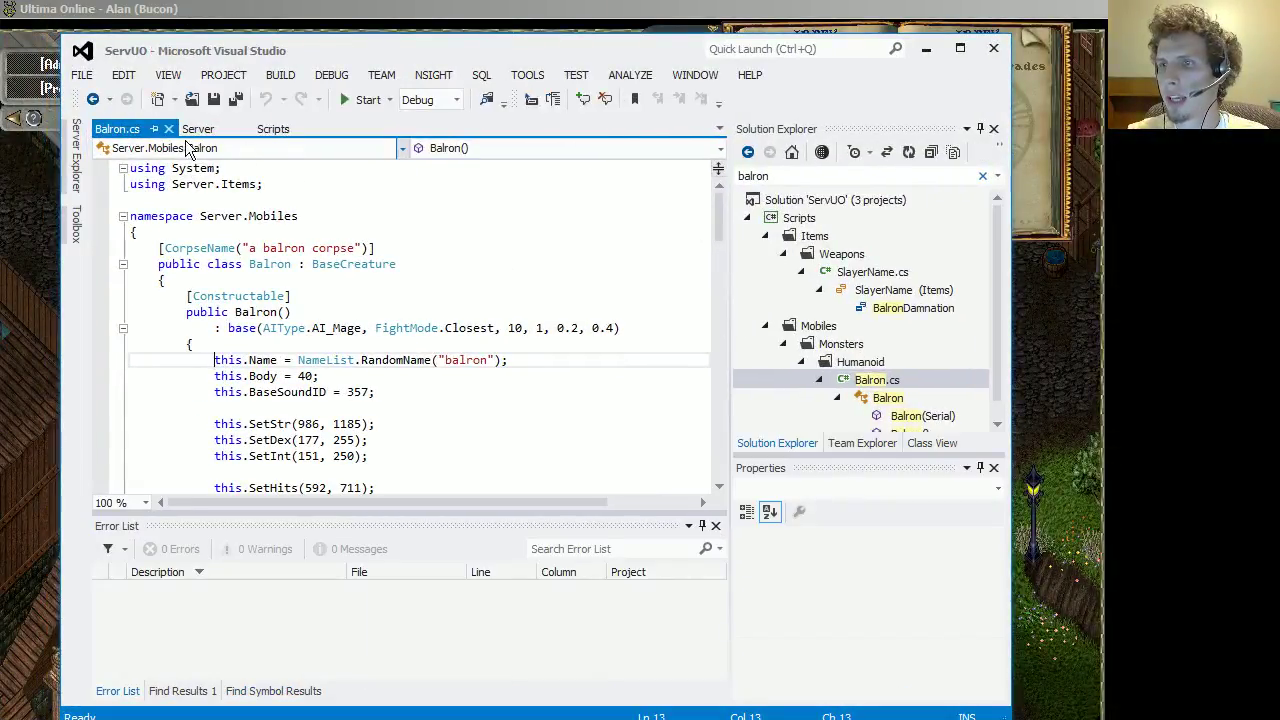
{"action": "left_click", "coordinate": [746, 218]}
{"action": "left_click", "coordinate": [746, 218]}
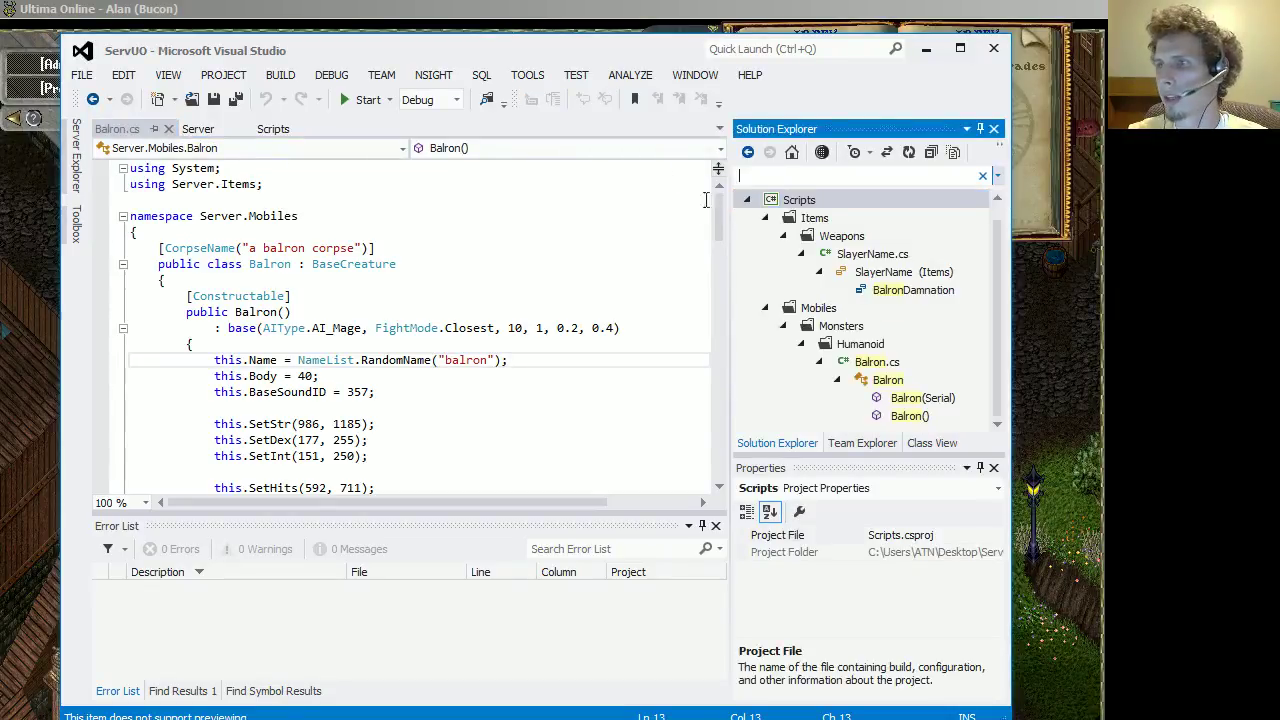
{"action": "key", "text": "Escape"}
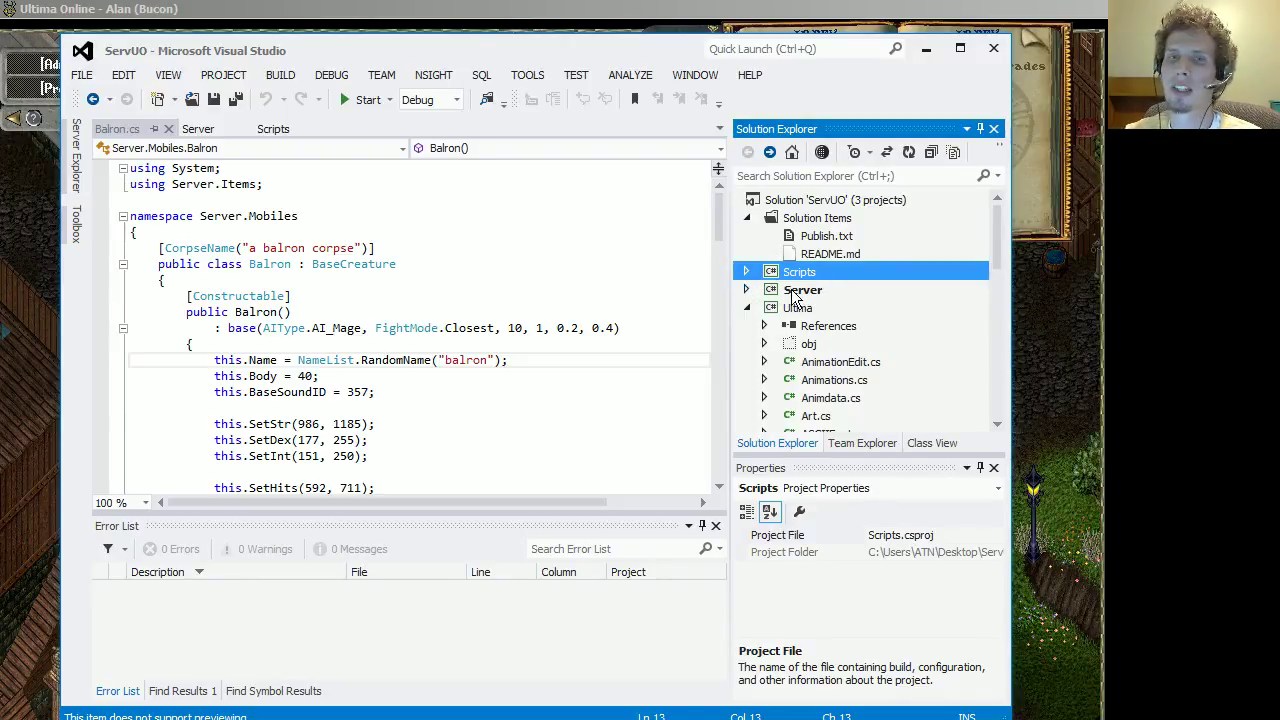
Step: Collapse the Ultima project and bring the game window showing Connection lost to the front
{"action": "left_click", "coordinate": [748, 308]}
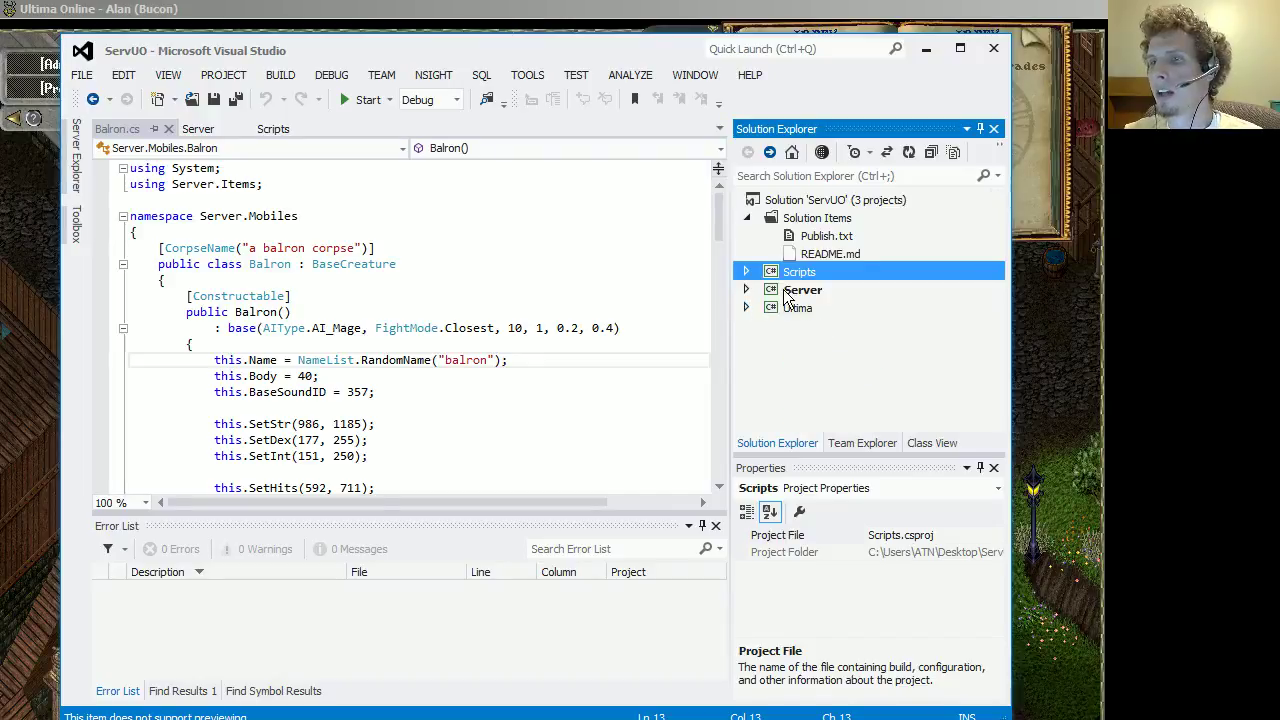
{"action": "right_click", "coordinate": [786, 290]}
{"action": "left_click", "coordinate": [474, 391]}
{"action": "left_click_drag", "start_coordinate": [505, 50], "coordinate": [556, 150]}
{"action": "left_click", "coordinate": [566, 27]}
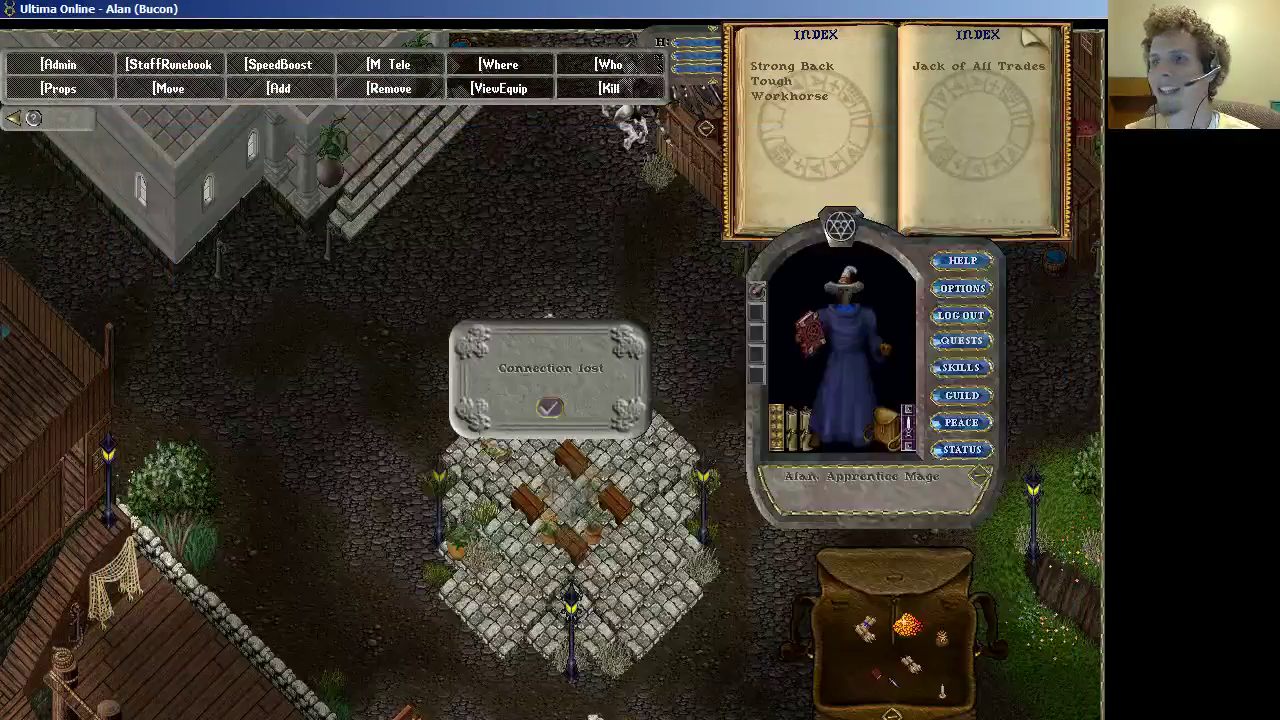
Step: Close the disconnected game client, Visual Studio, and the new Ultima Online login window
{"action": "left_click", "coordinate": [552, 404]}
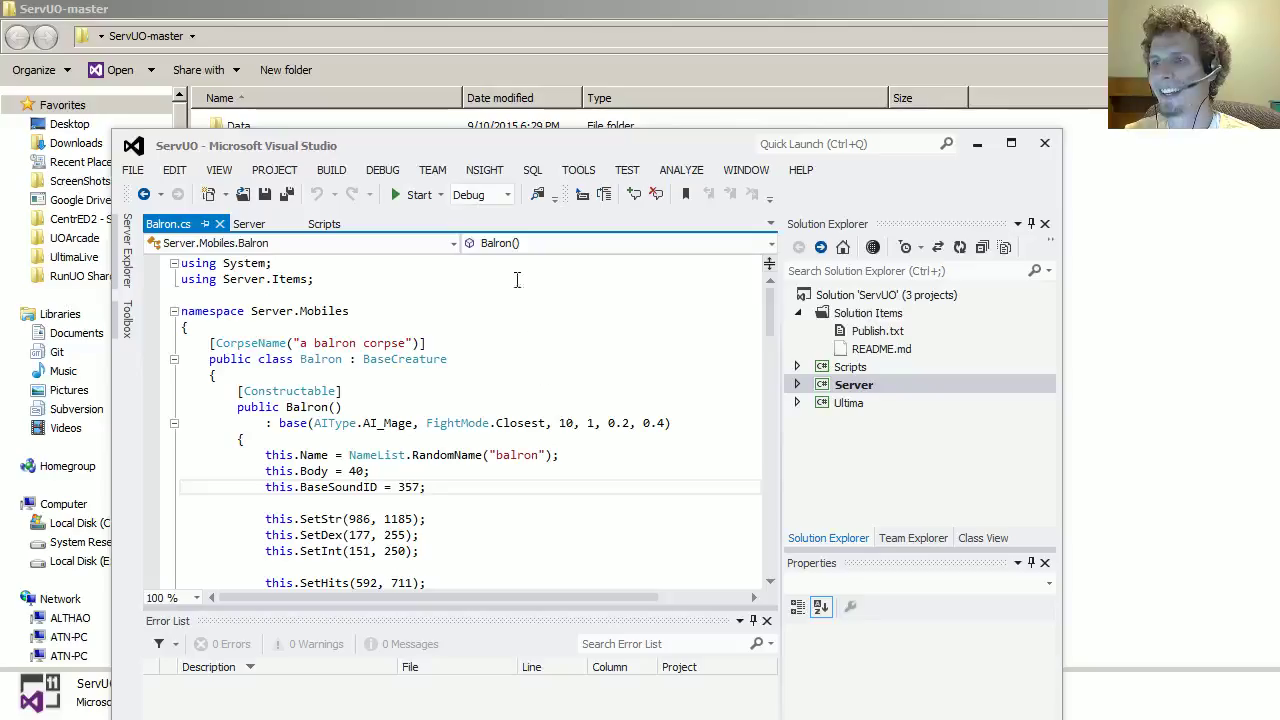
{"action": "left_click_drag", "start_coordinate": [432, 150], "coordinate": [429, 63]}
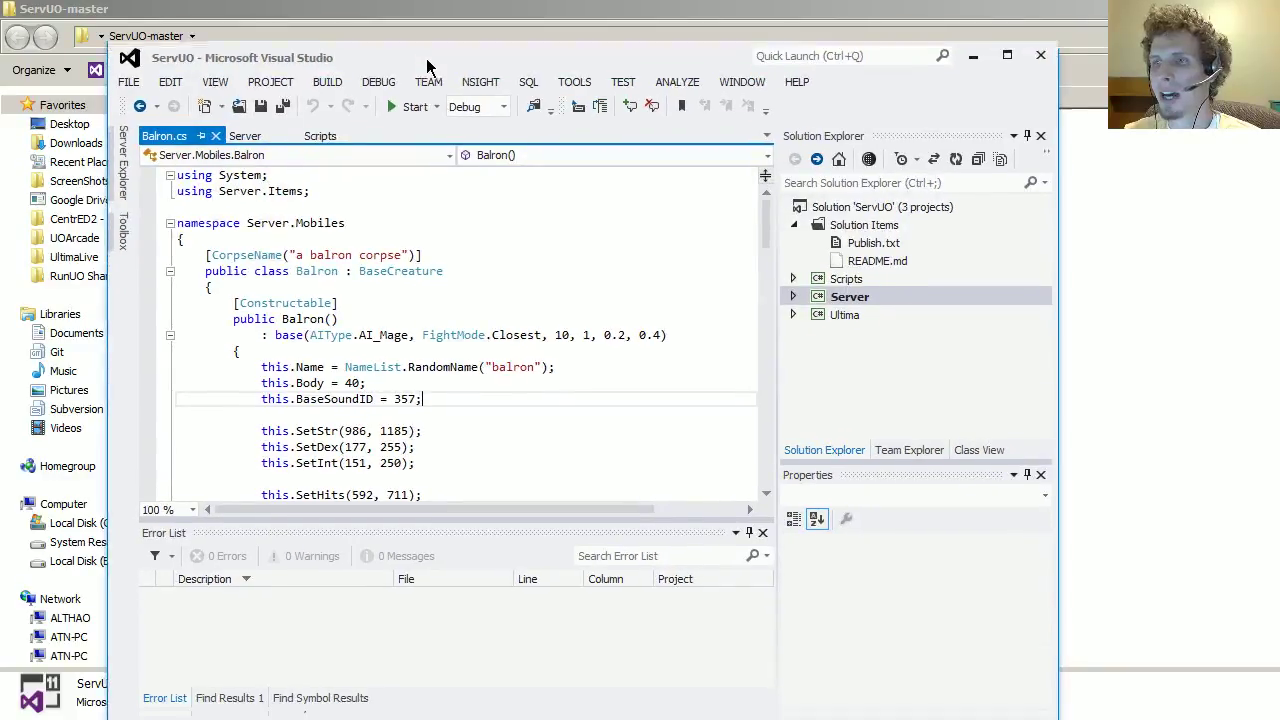
{"action": "left_click", "coordinate": [1040, 52]}
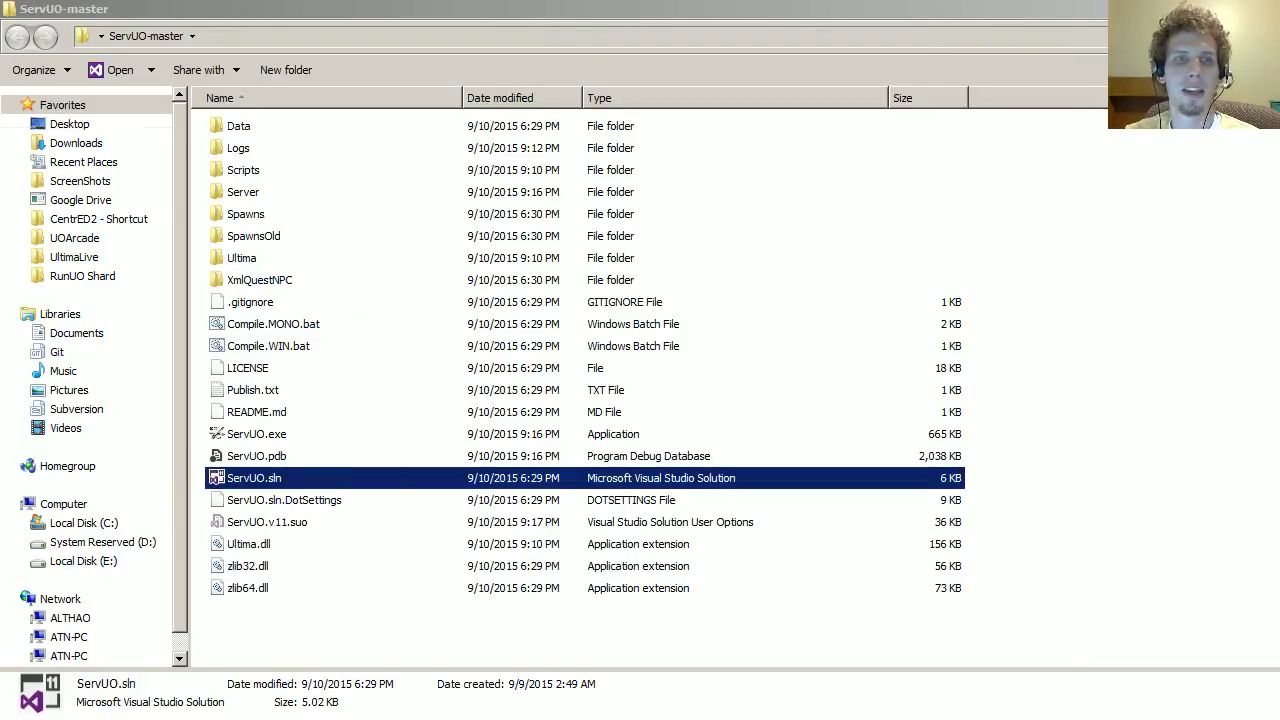
{"action": "left_click_drag", "start_coordinate": [616, 78], "coordinate": [652, 78]}
{"action": "left_click", "coordinate": [956, 75]}
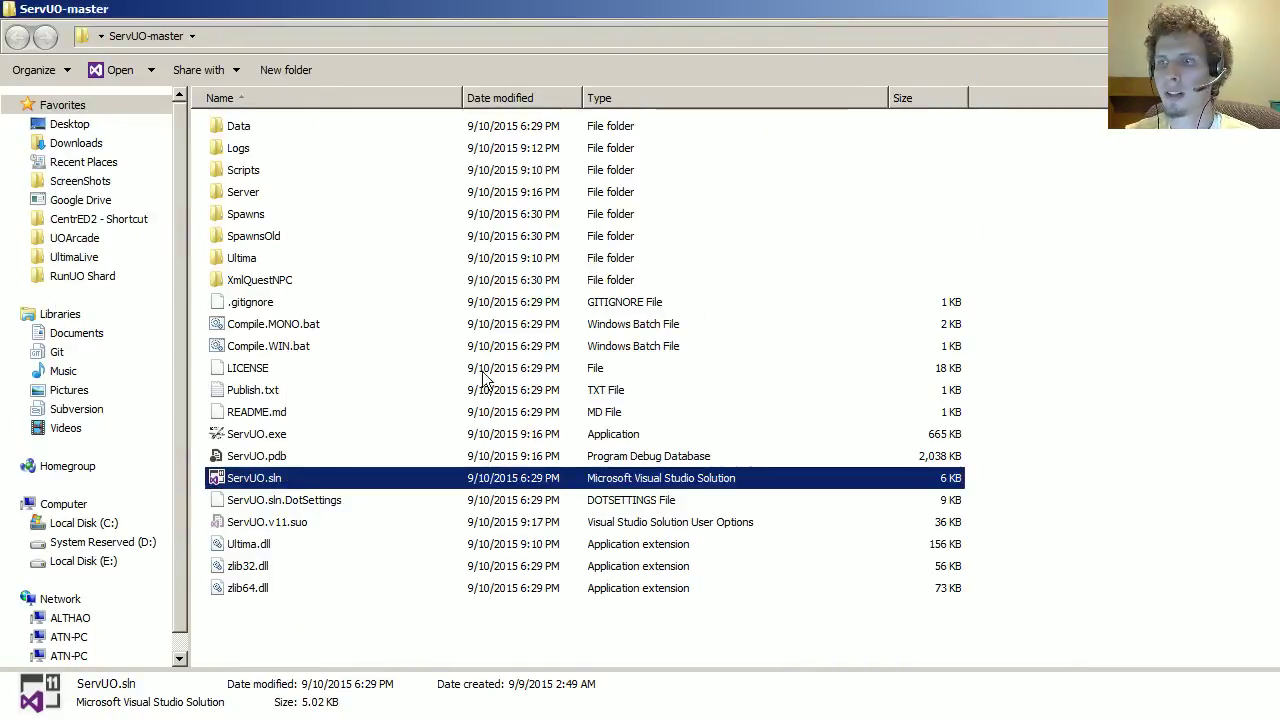